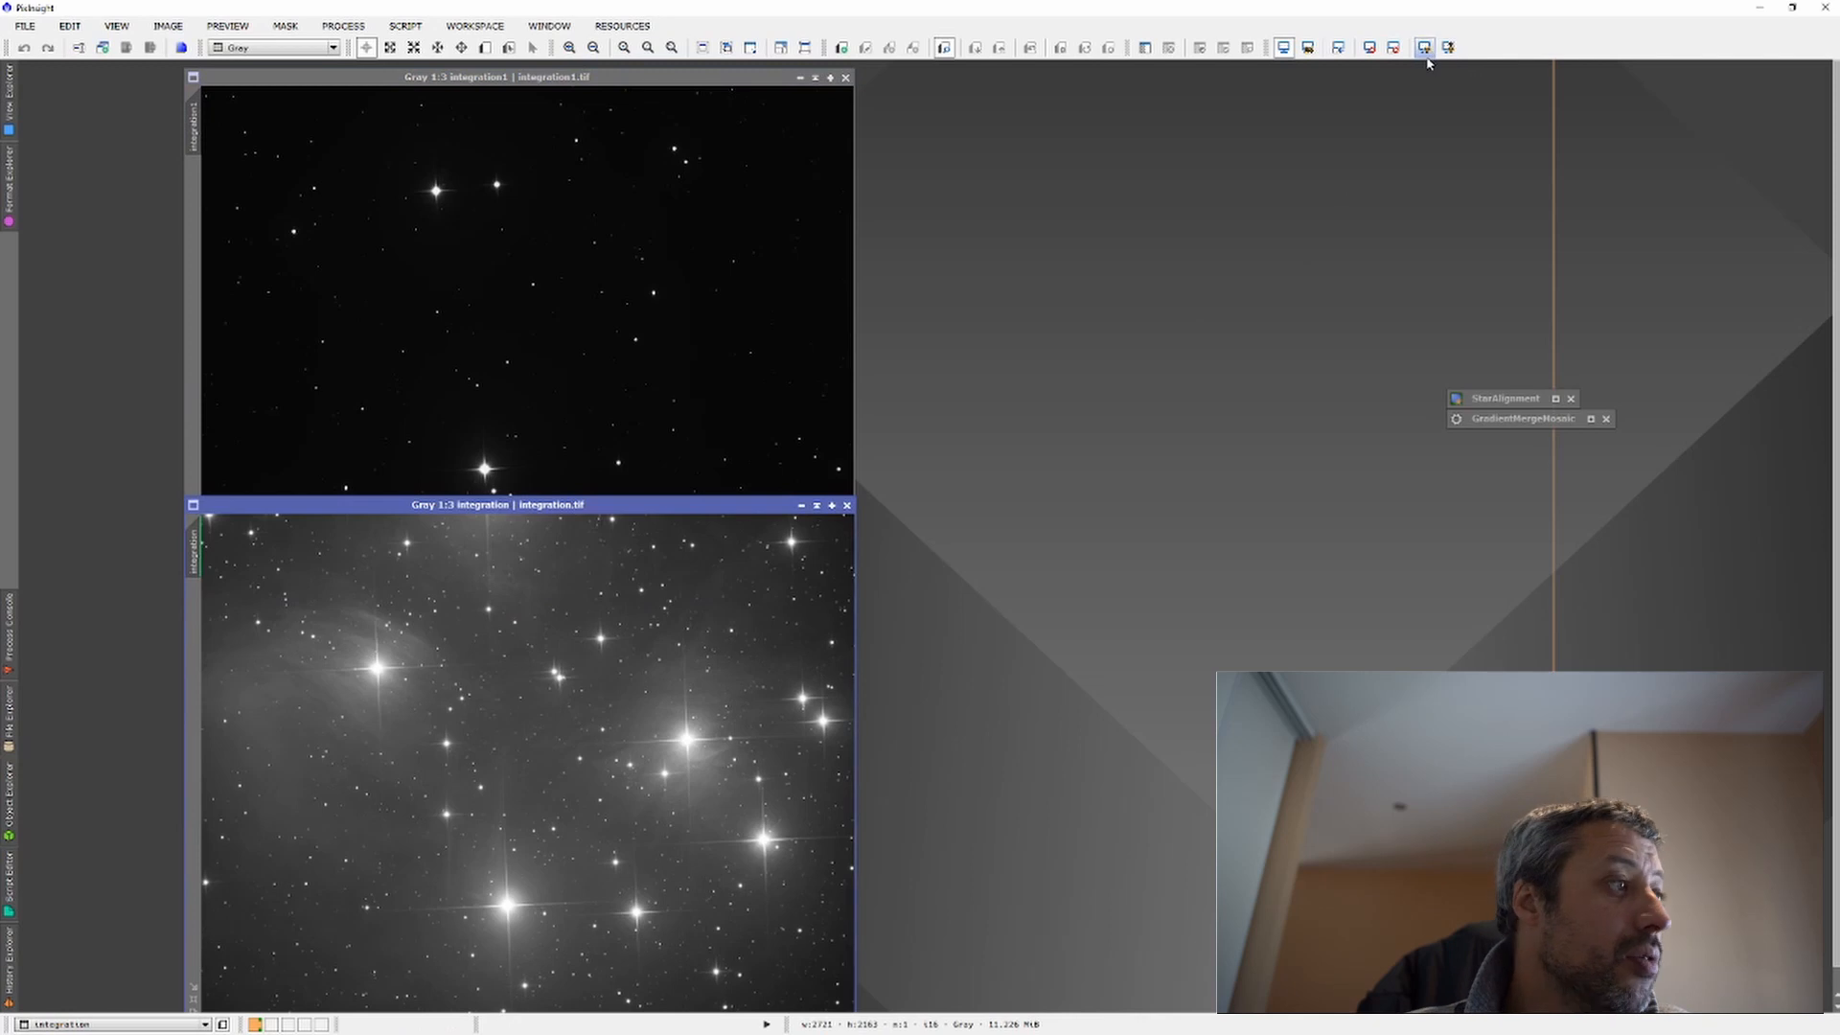
Step: Auto-stretch the display of integration and integration1, and lay the integration window over the matching star field at integration1's lower edge
{"action": "left_click", "coordinate": [1393, 47]}
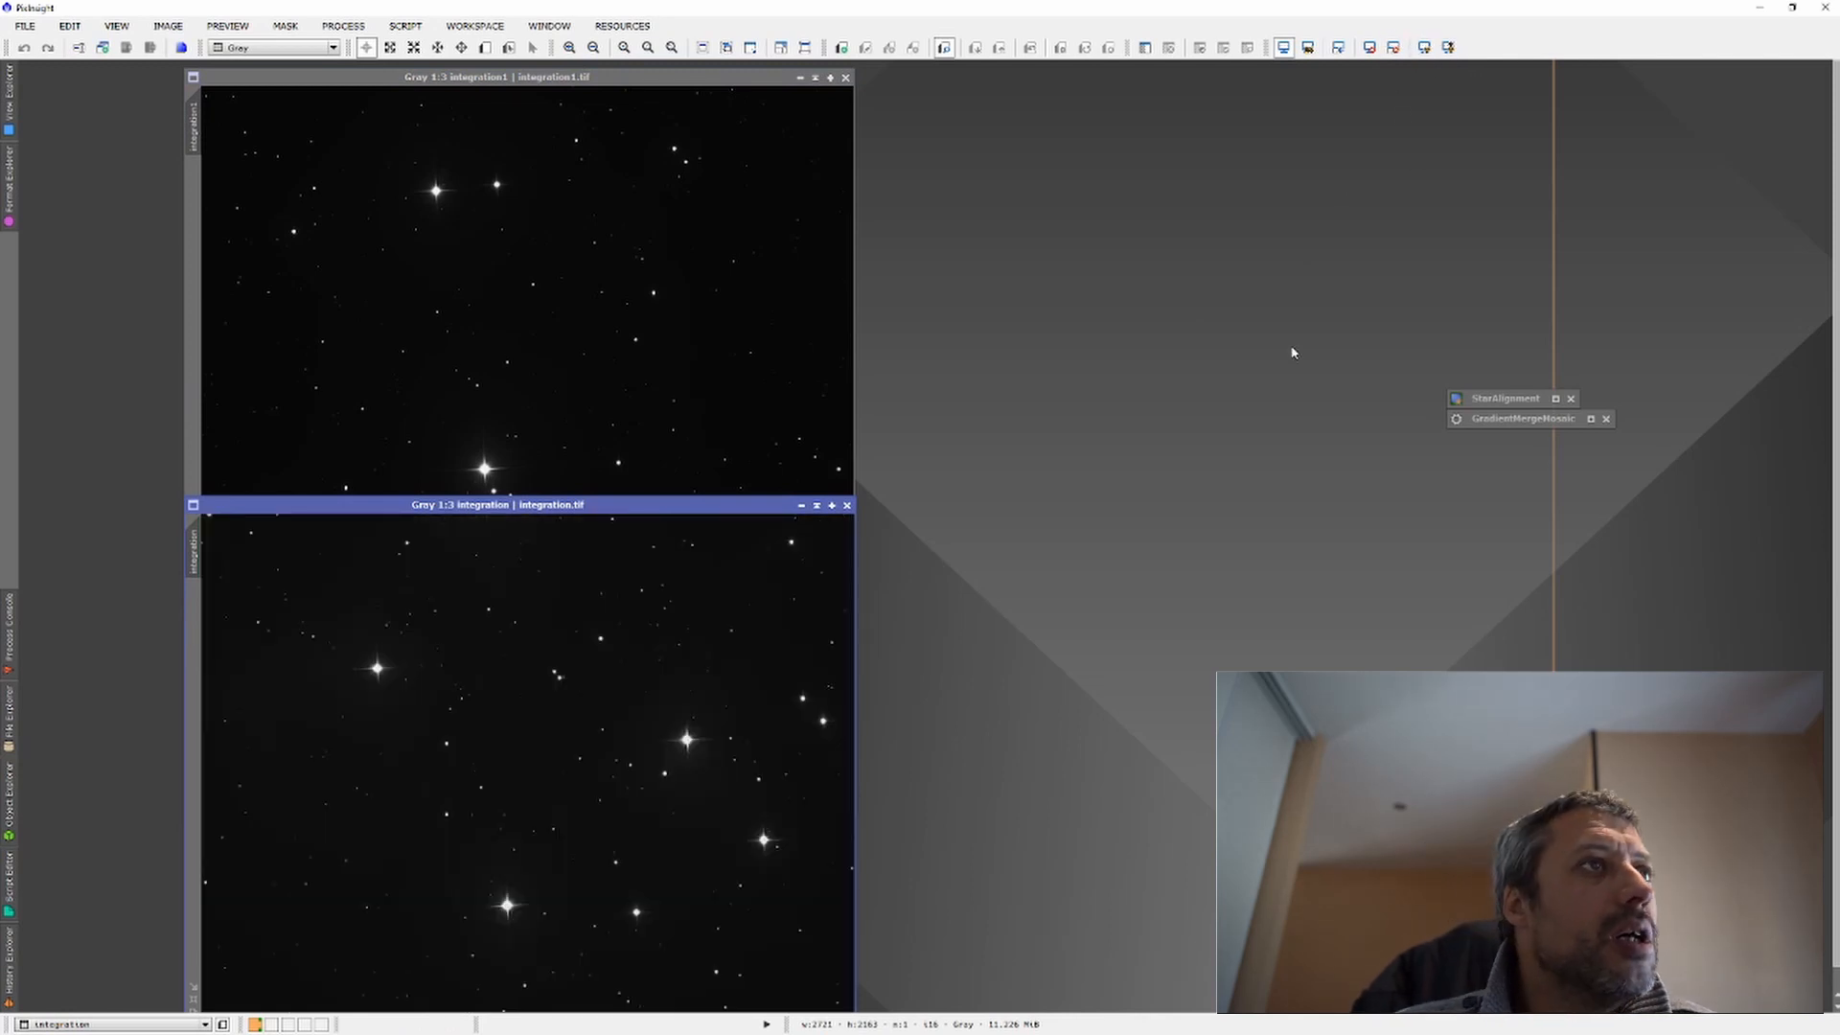
{"action": "left_click", "coordinate": [1425, 48]}
{"action": "key", "text": "ctrl+Tab"}
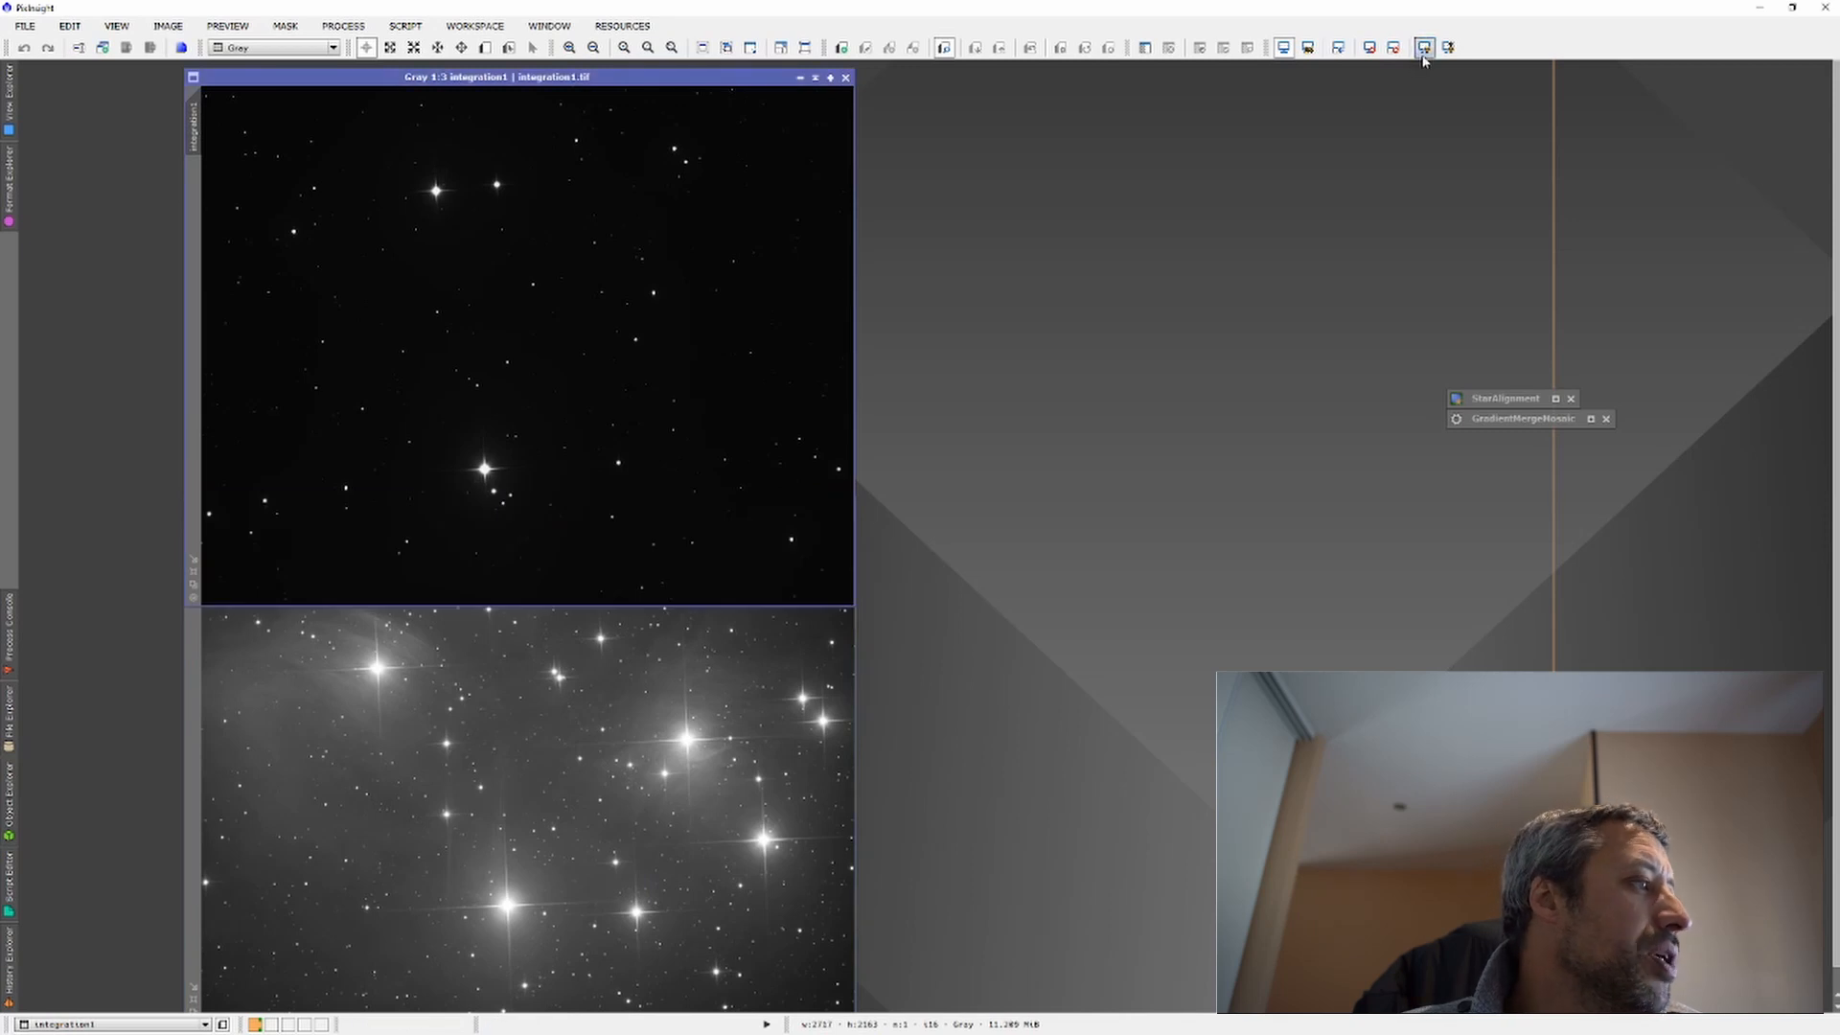
{"action": "left_click", "coordinate": [1425, 48]}
{"action": "key", "text": "ctrl+Tab"}
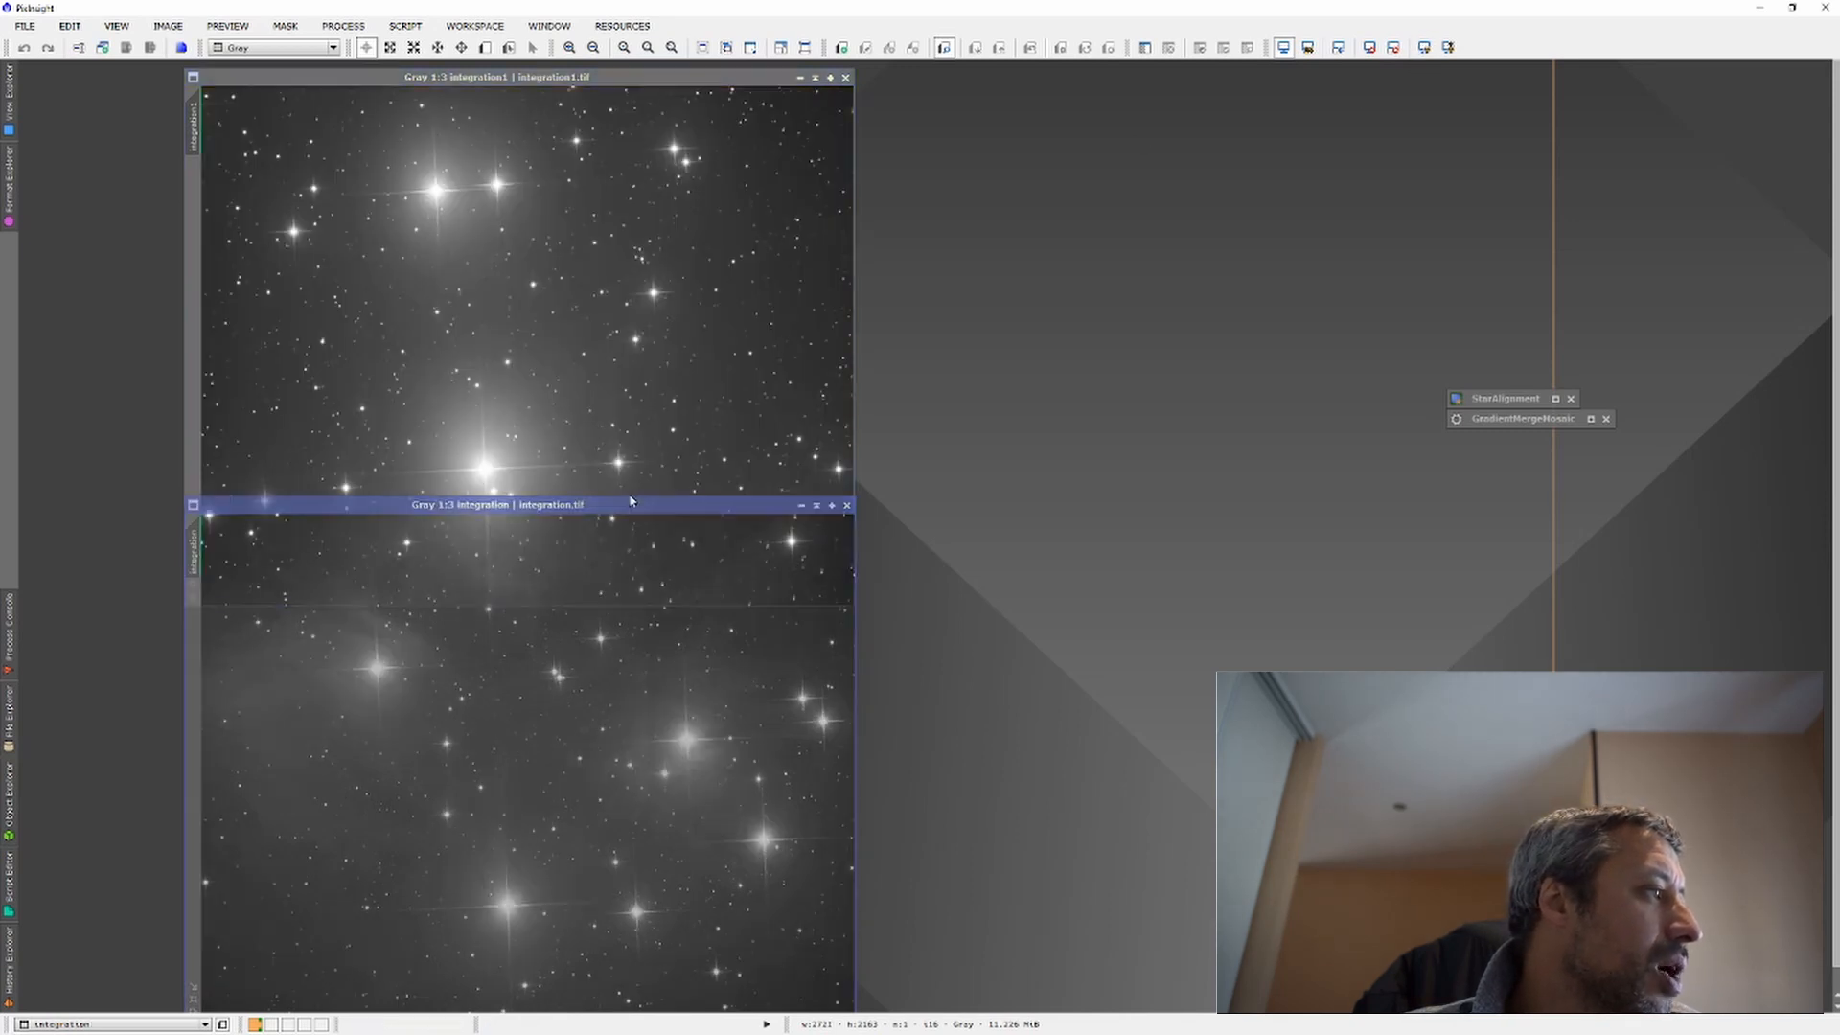
{"action": "left_click_drag", "start_coordinate": [631, 500], "coordinate": [628, 508]}
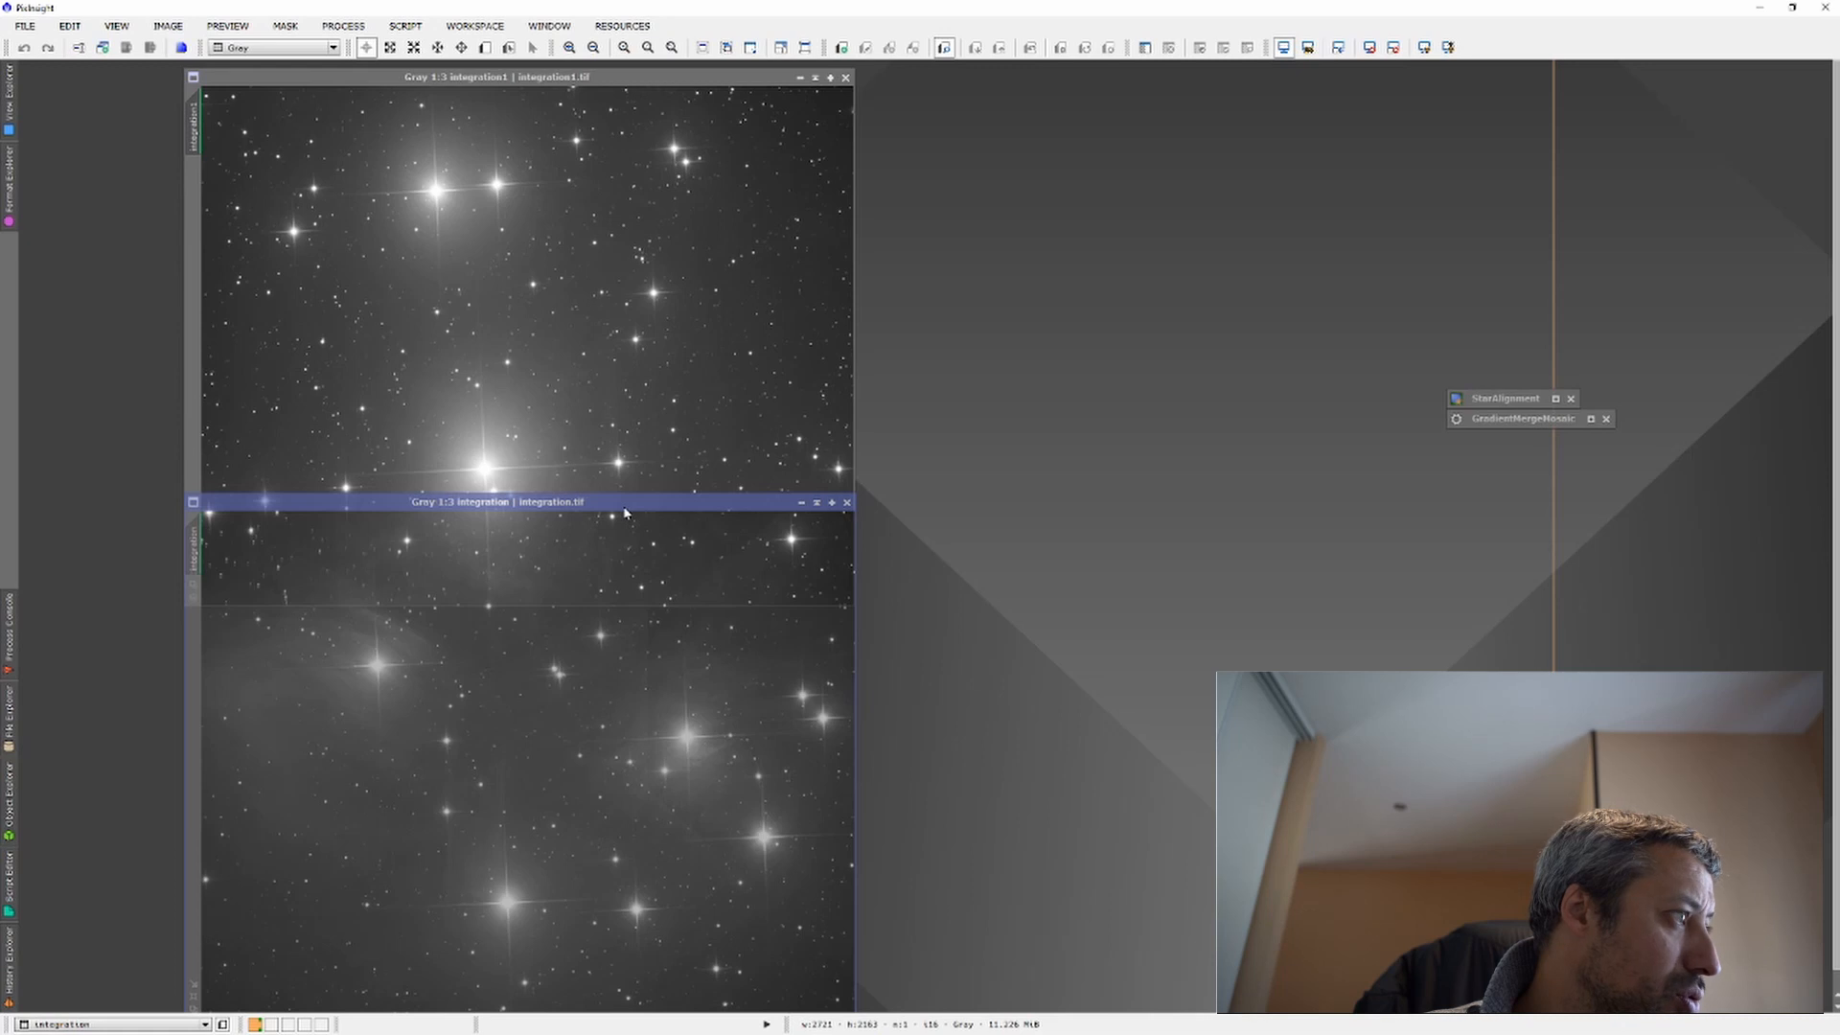
{"action": "left_click_drag", "start_coordinate": [624, 513], "coordinate": [625, 514]}
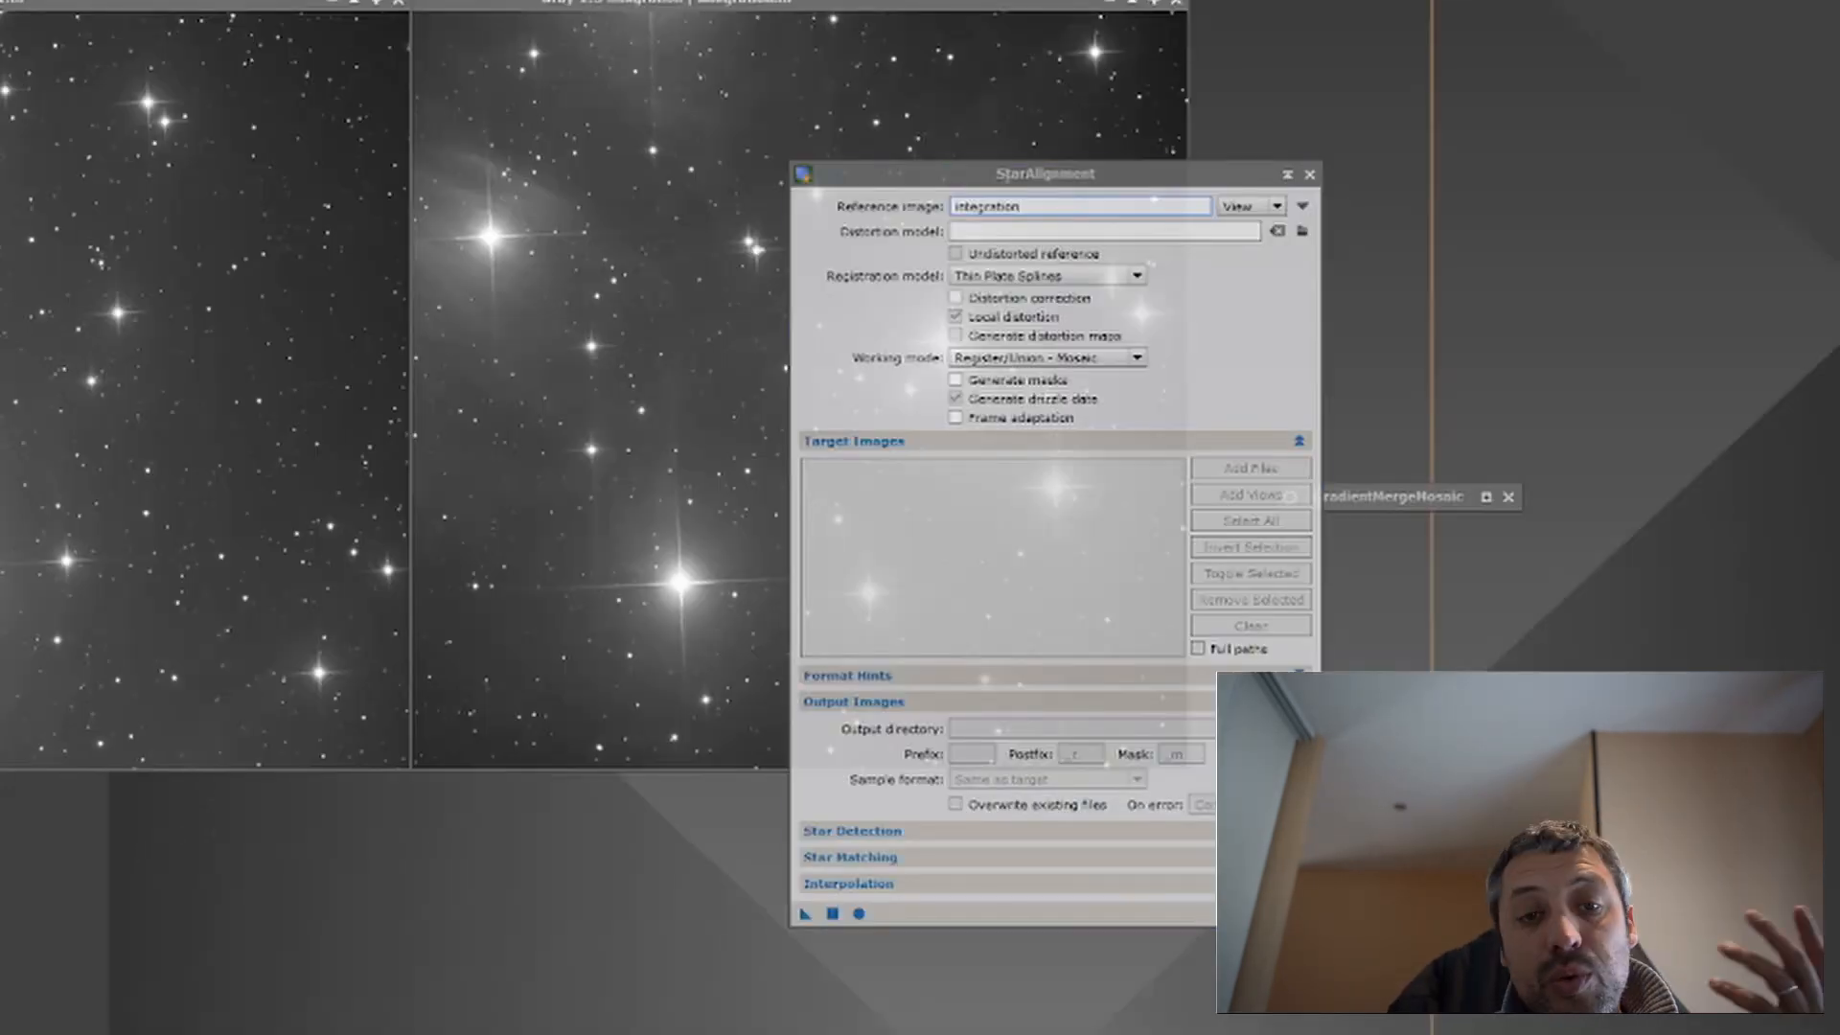
Step: Reset StarAlignment to its defaults and select the integration view as the reference image
{"action": "left_click", "coordinate": [1301, 914]}
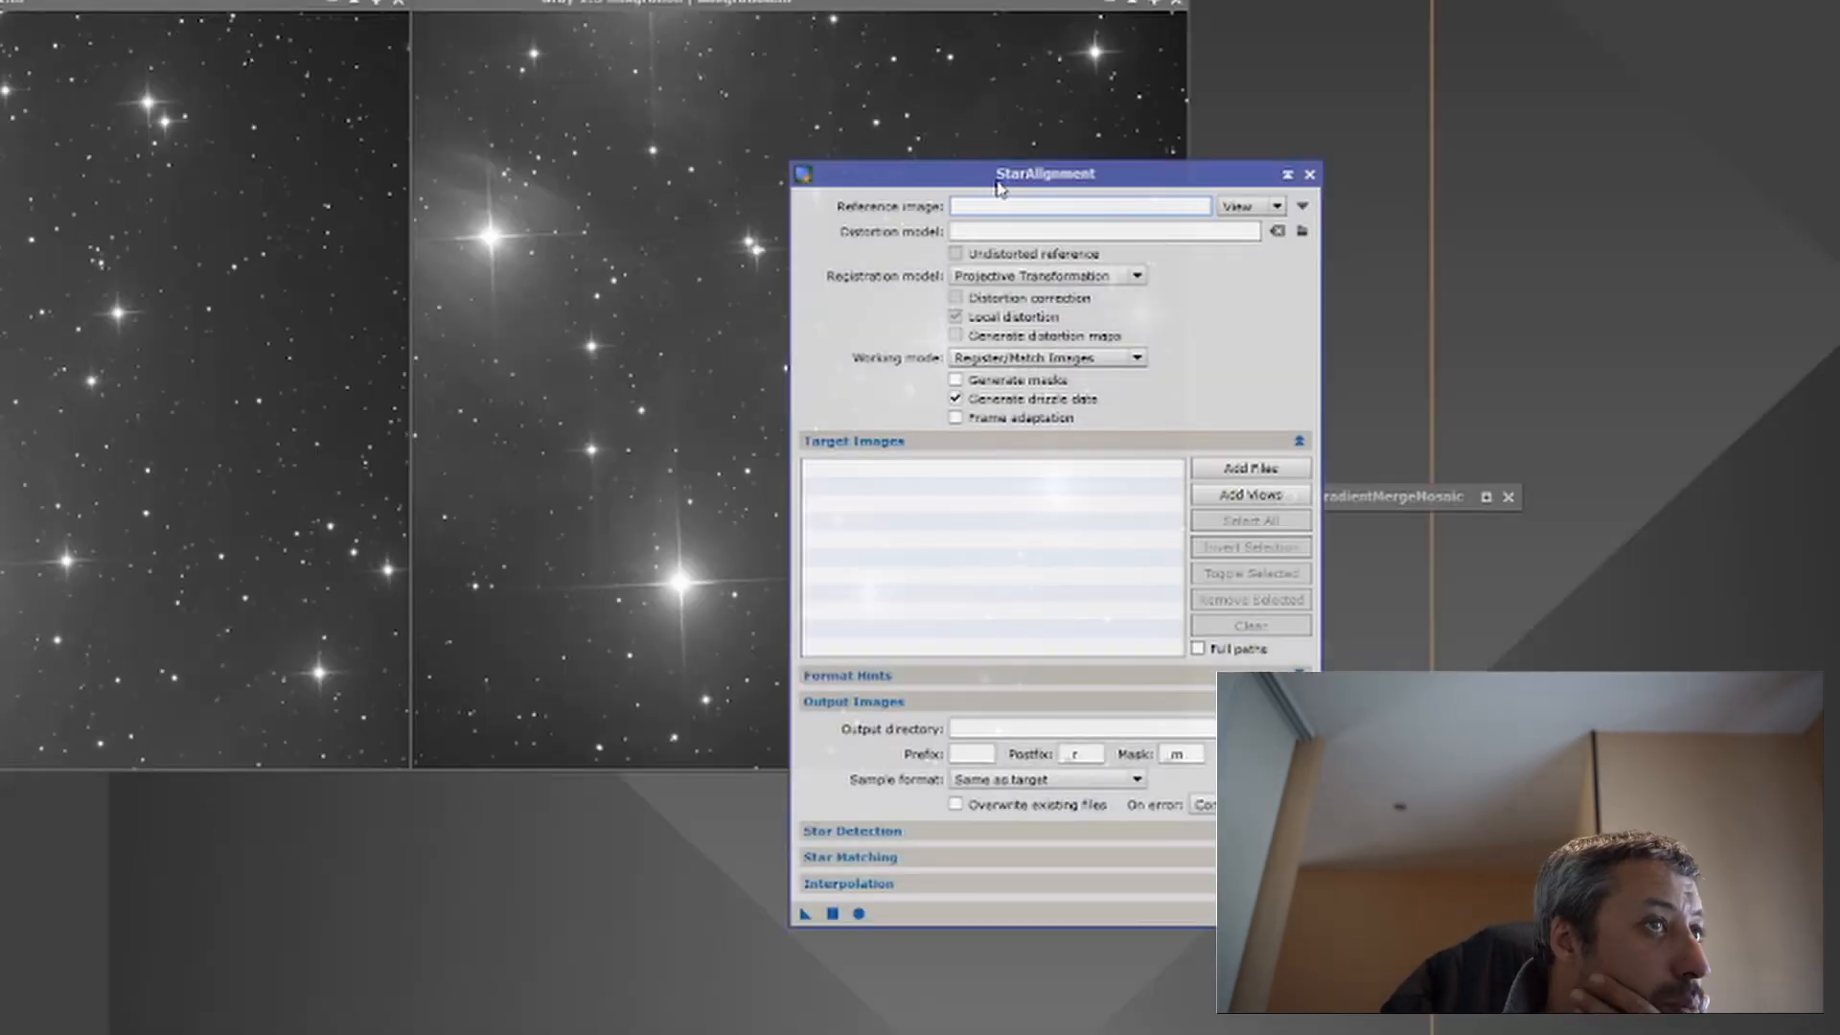
{"action": "left_click", "coordinate": [1303, 205]}
{"action": "left_click", "coordinate": [431, 617]}
{"action": "left_click", "coordinate": [379, 653]}
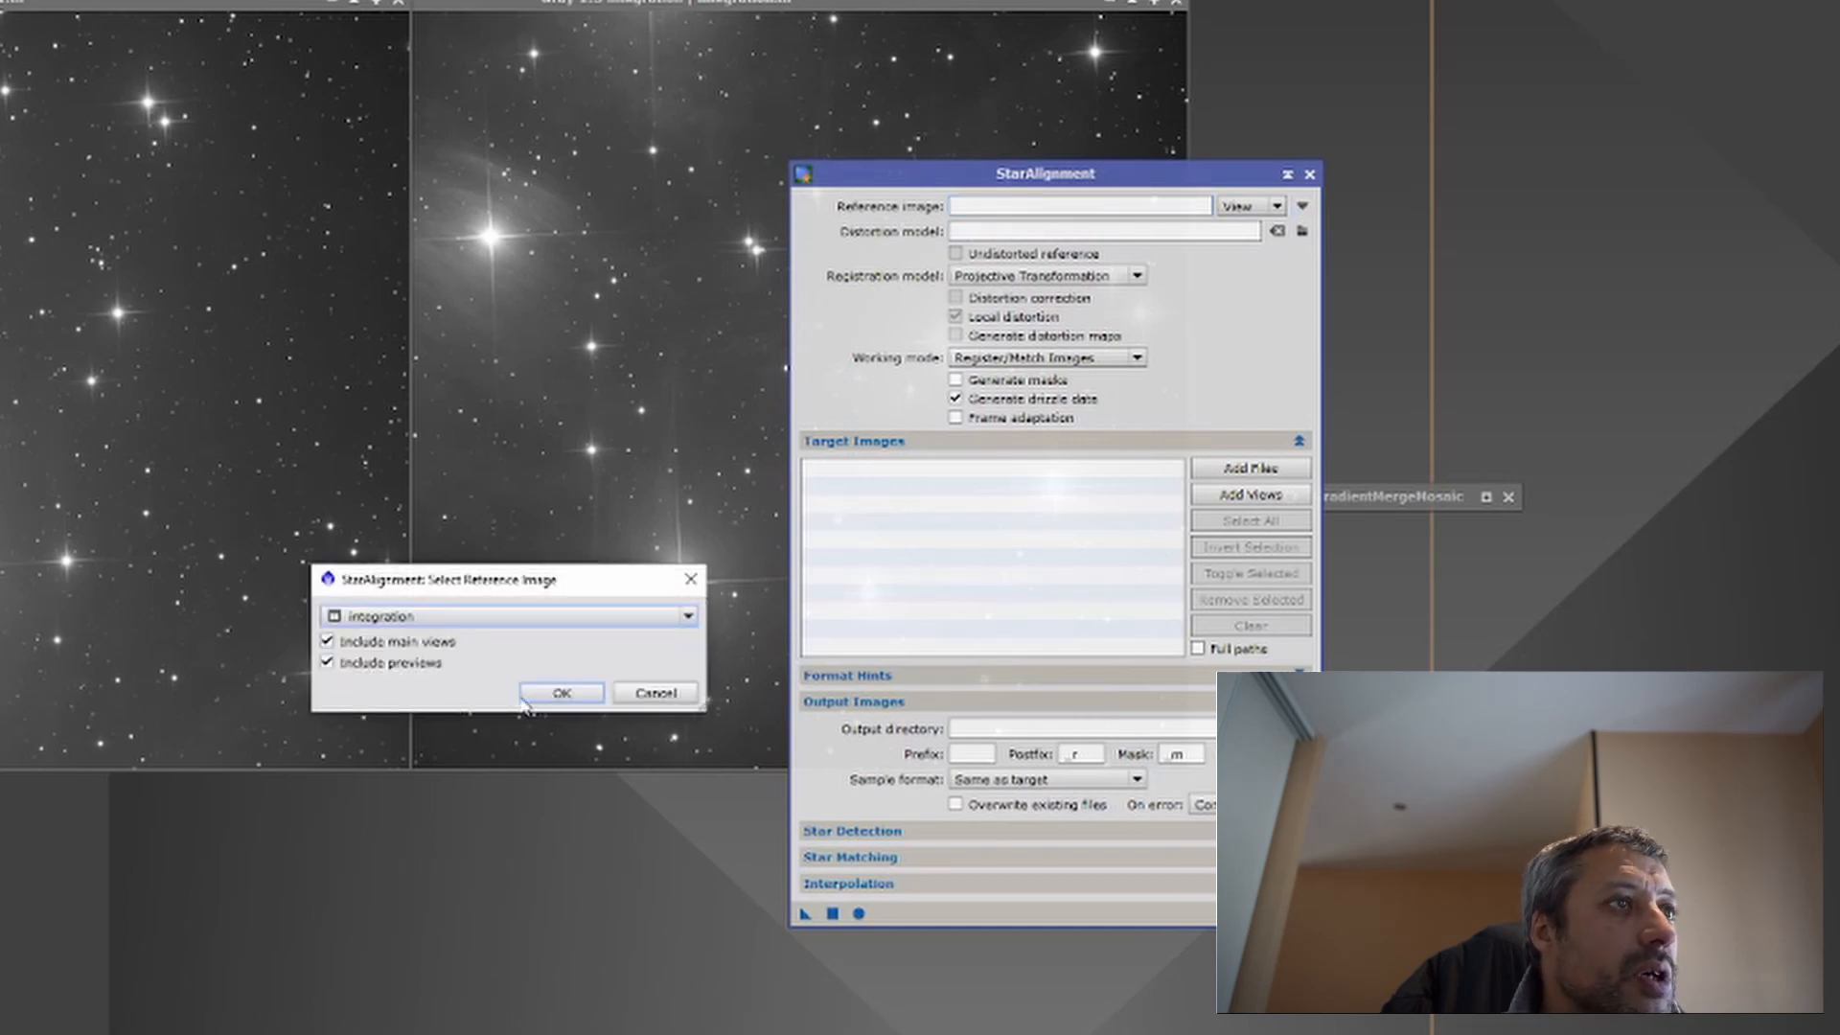
{"action": "left_click", "coordinate": [561, 693]}
Step: Set StarAlignment to Thin Plate Splines with distortion correction, working mode Register/Union - Mosaic, and frame adaptation enabled
{"action": "left_click", "coordinate": [994, 278]}
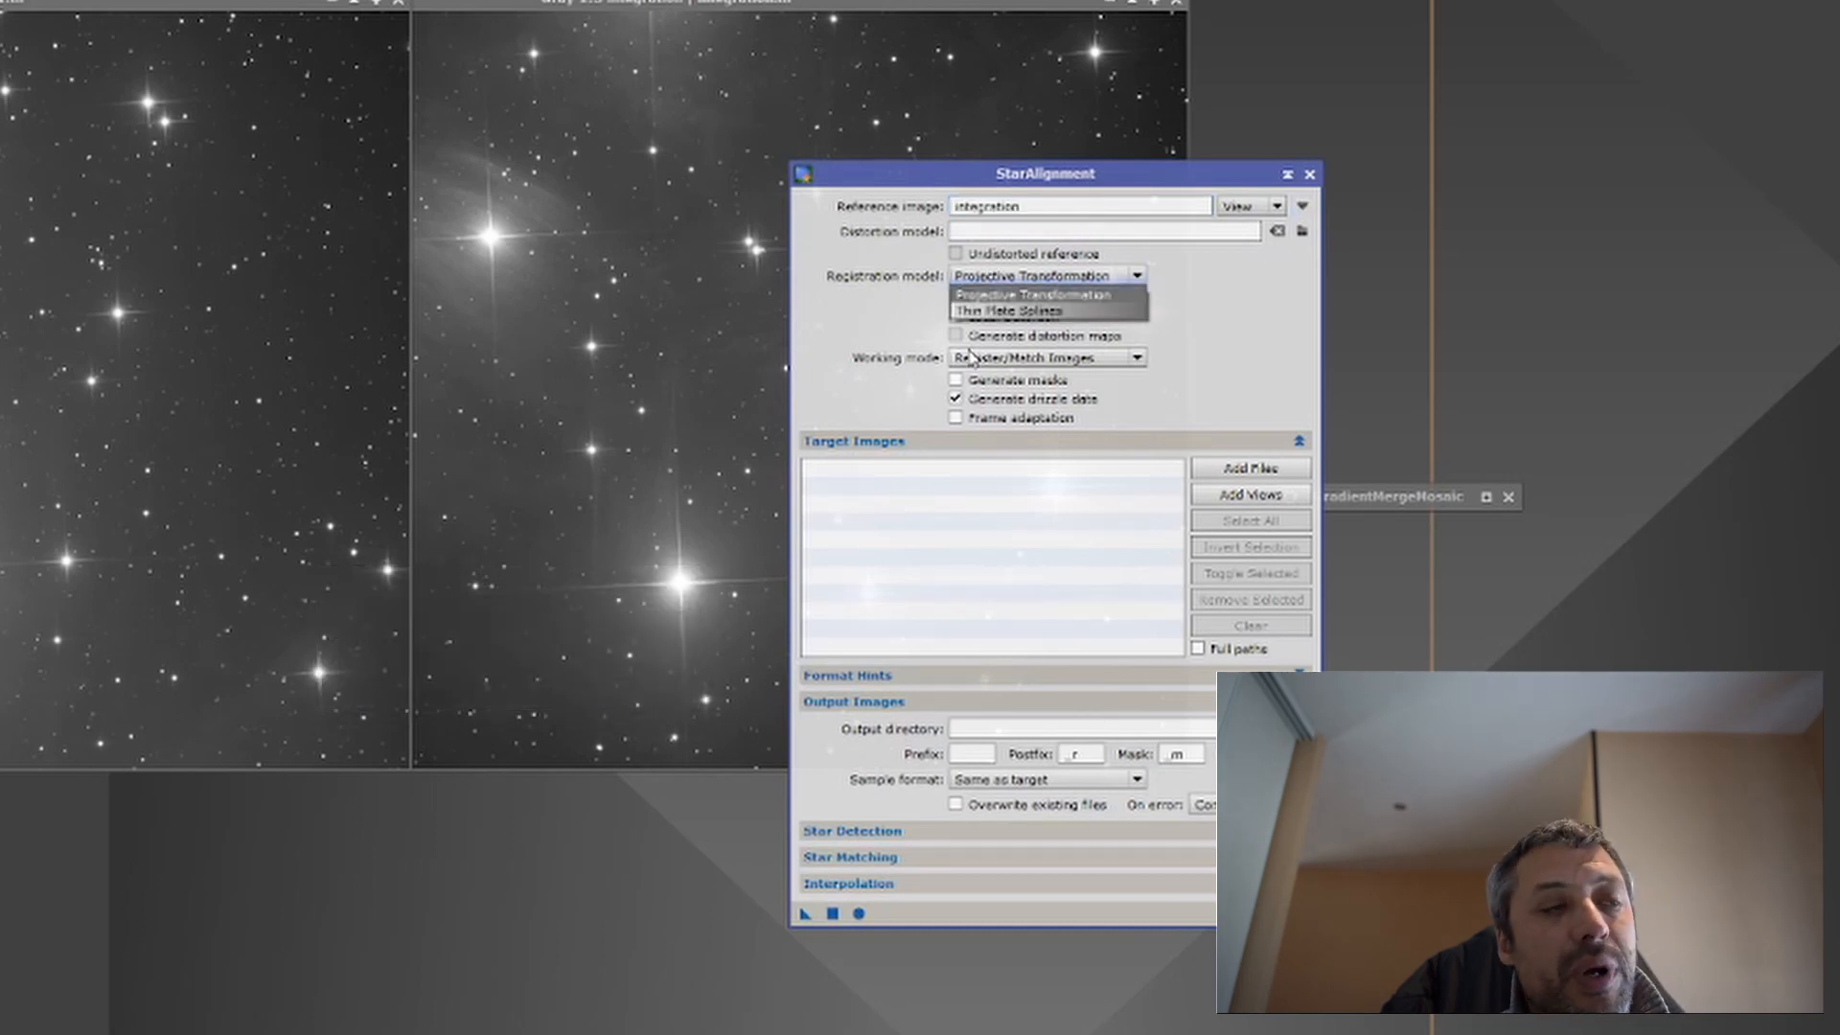
{"action": "left_click", "coordinate": [984, 312]}
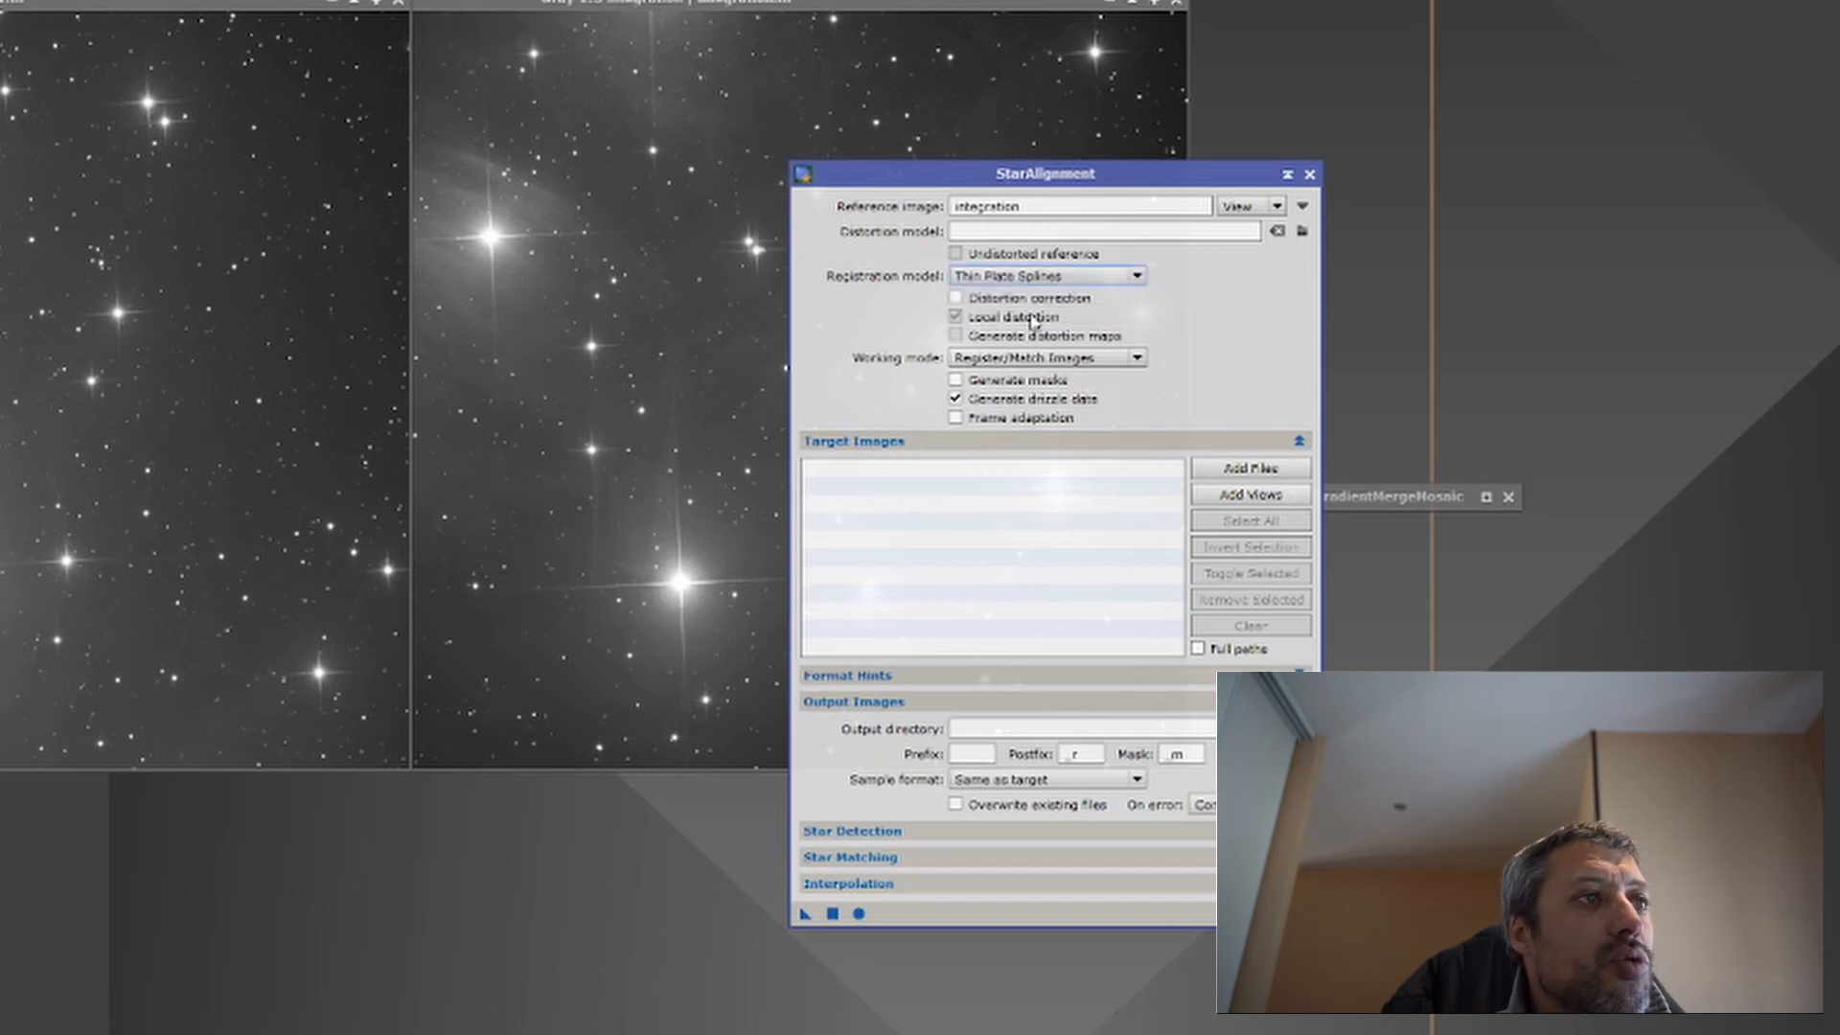
{"action": "left_click", "coordinate": [975, 300]}
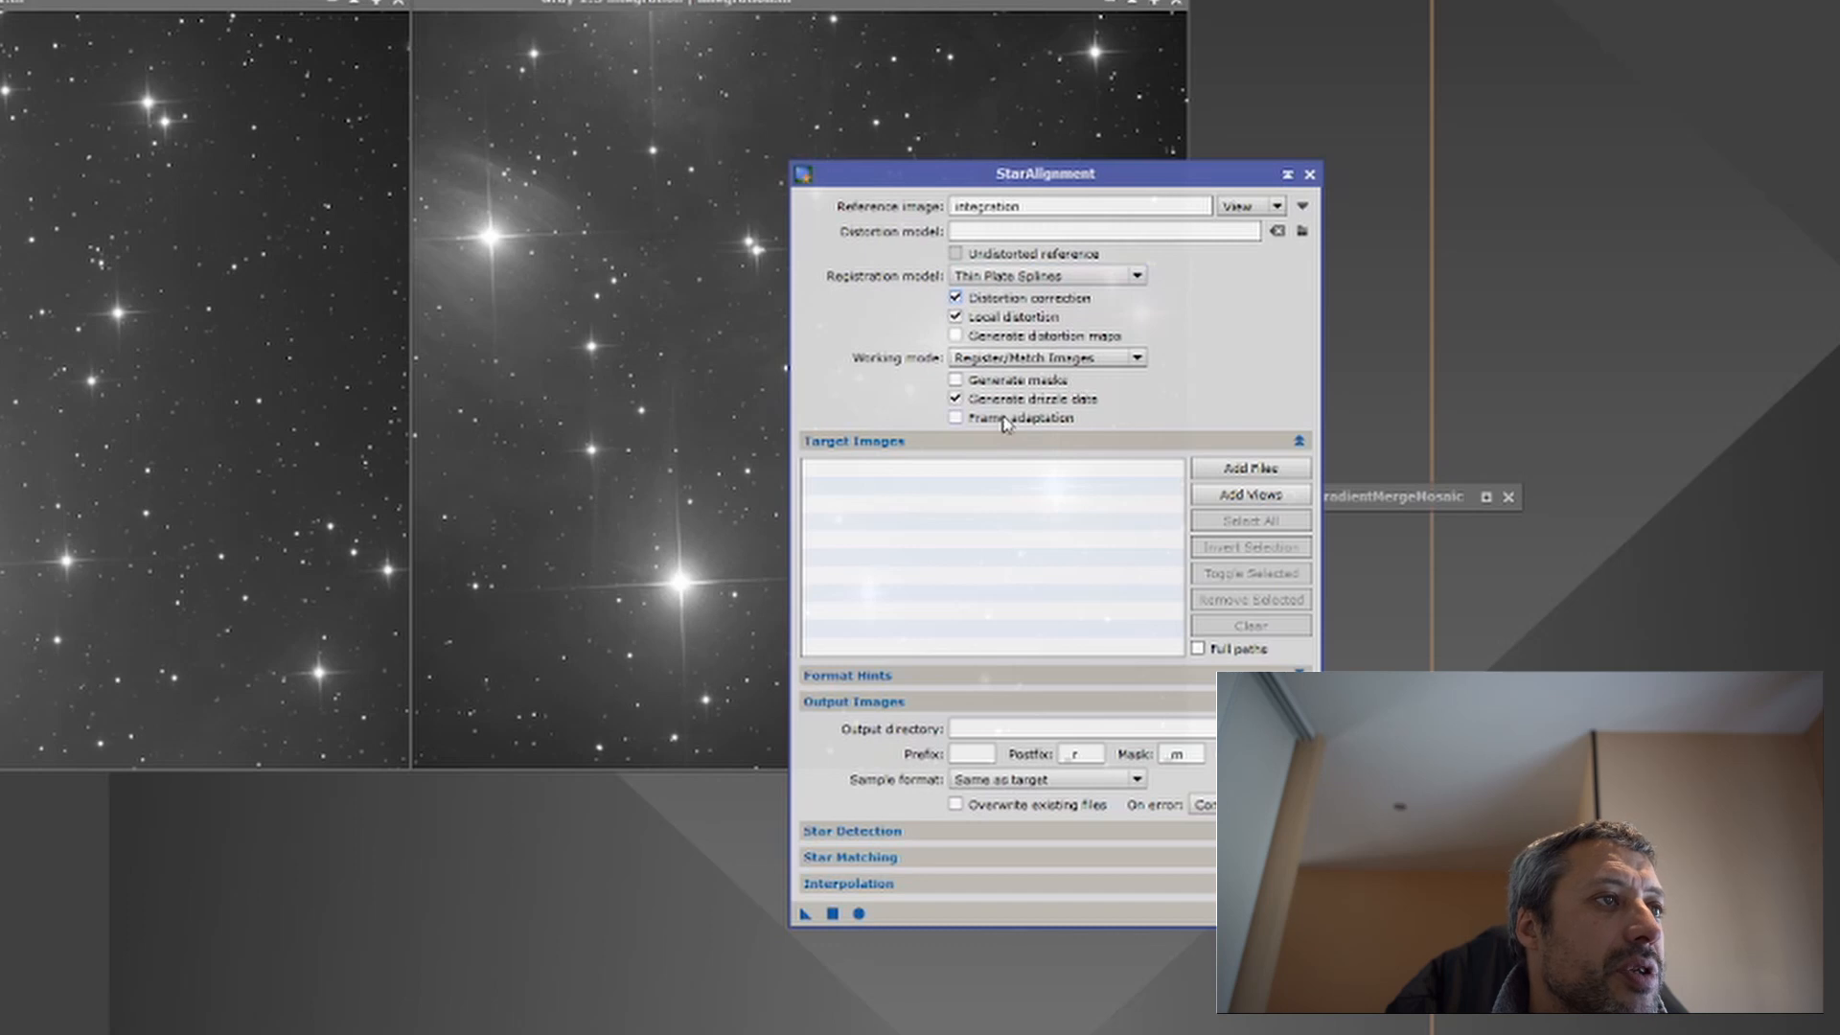
{"action": "left_click", "coordinate": [1030, 359]}
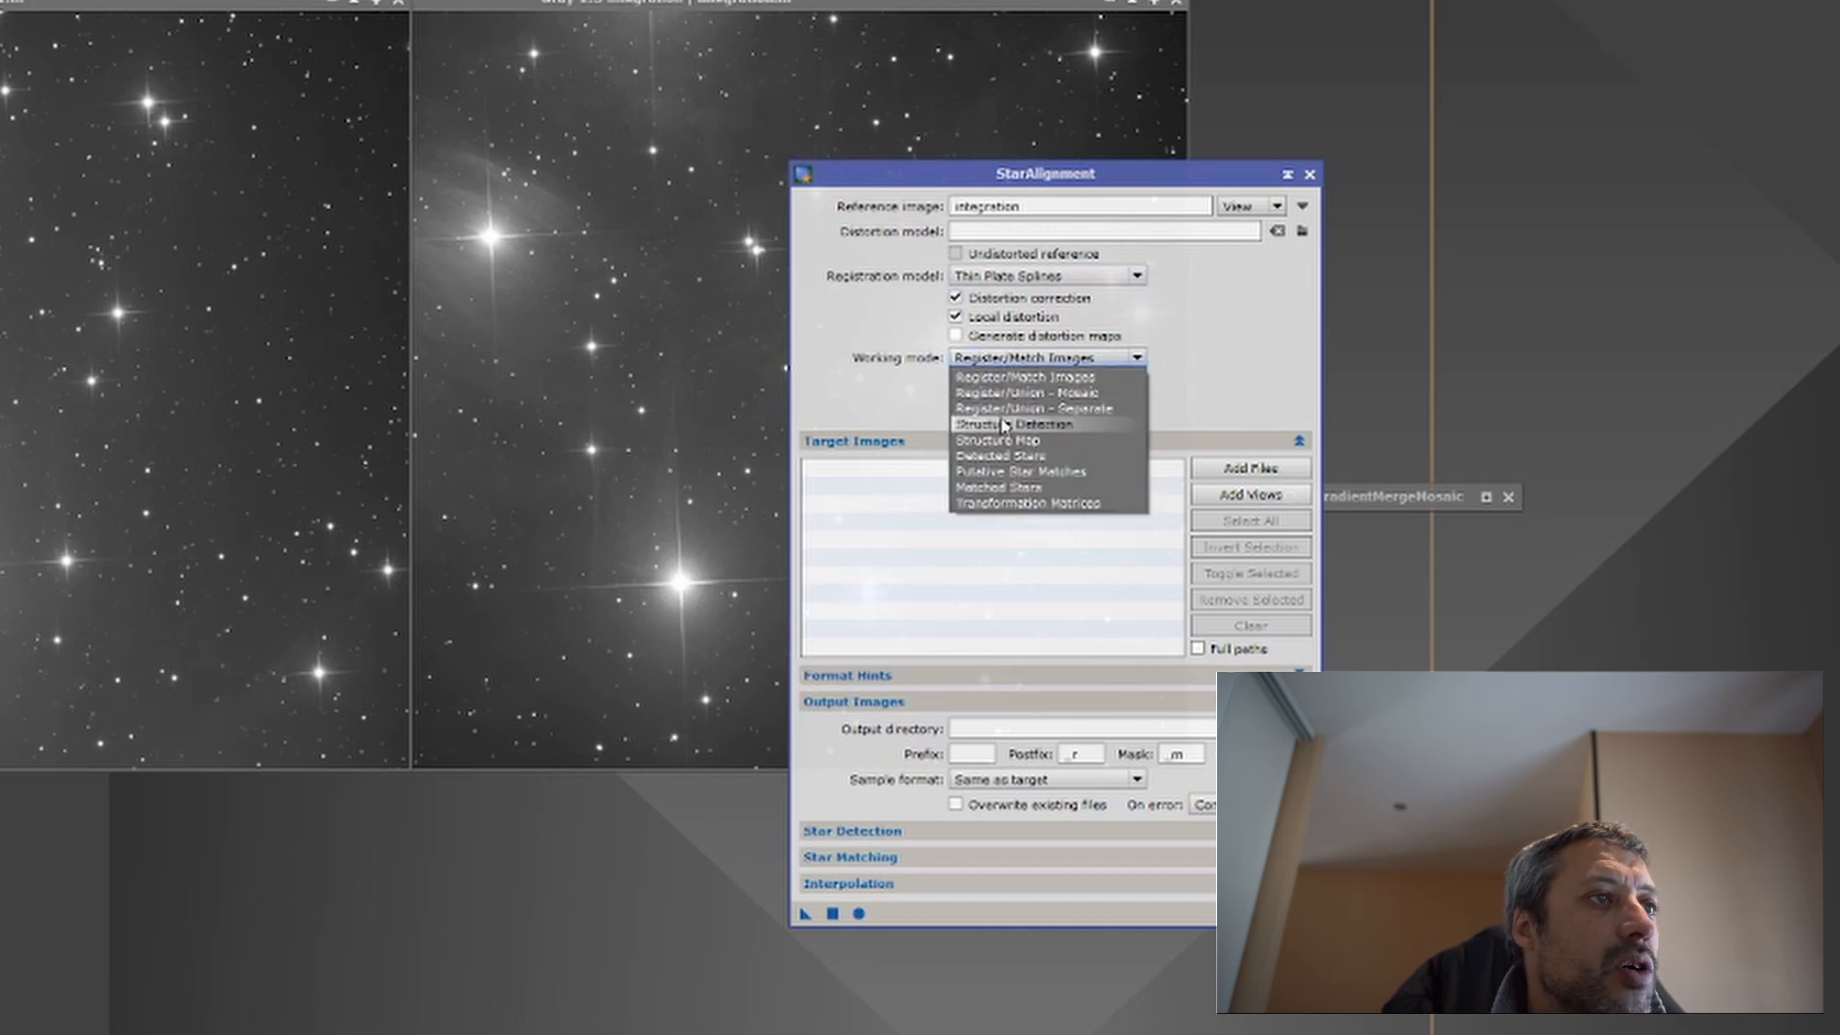
{"action": "left_click", "coordinate": [1020, 393]}
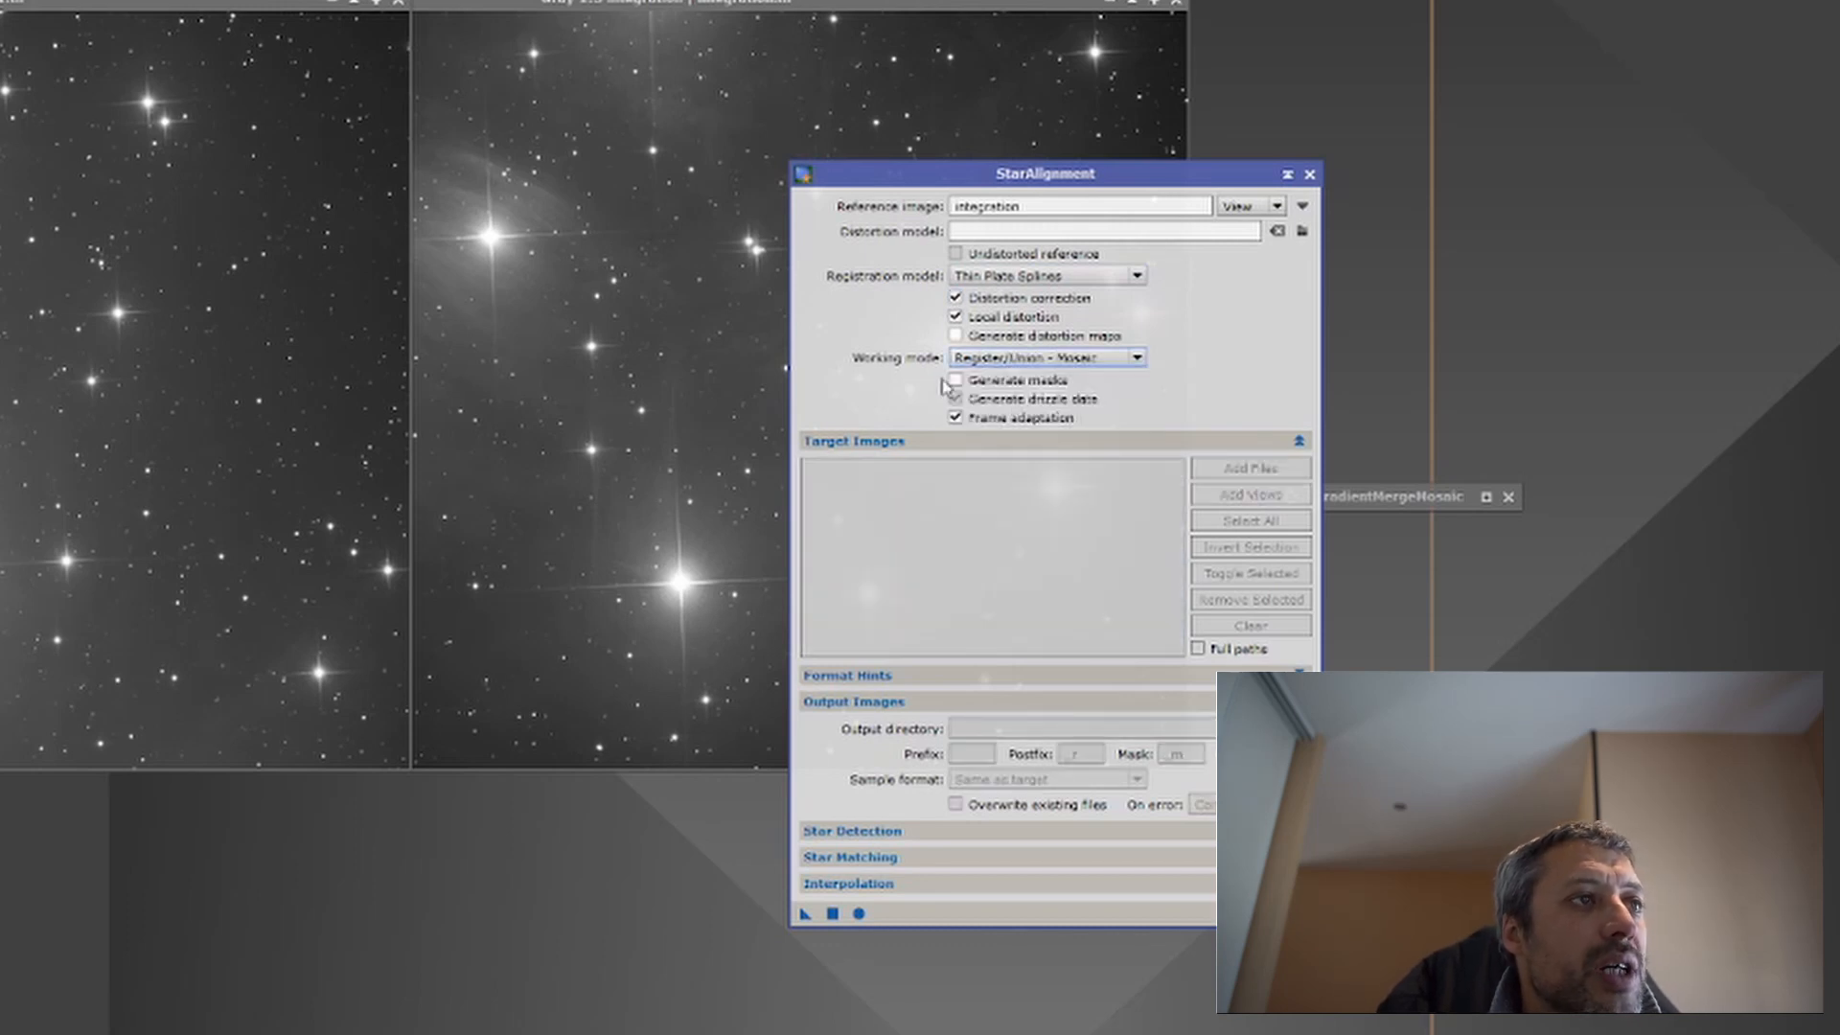
{"action": "left_click", "coordinate": [968, 276]}
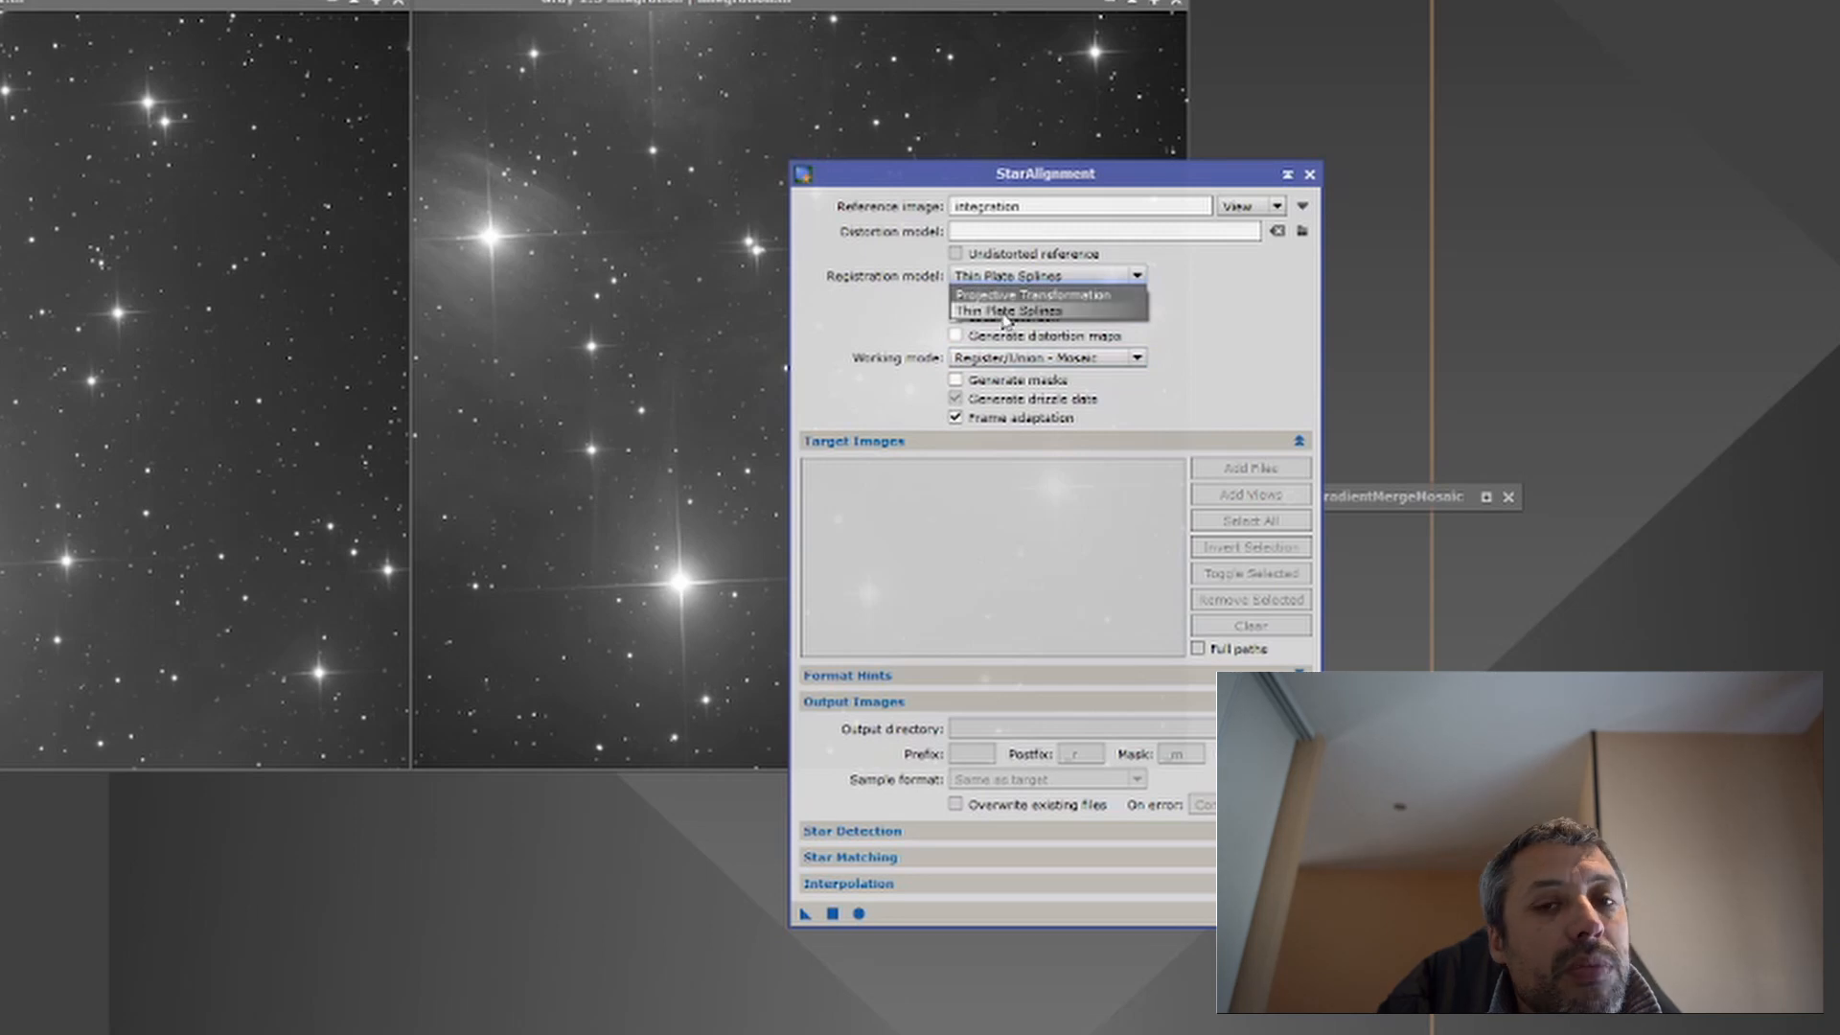
{"action": "left_click", "coordinate": [1073, 312]}
{"action": "left_click", "coordinate": [1074, 359]}
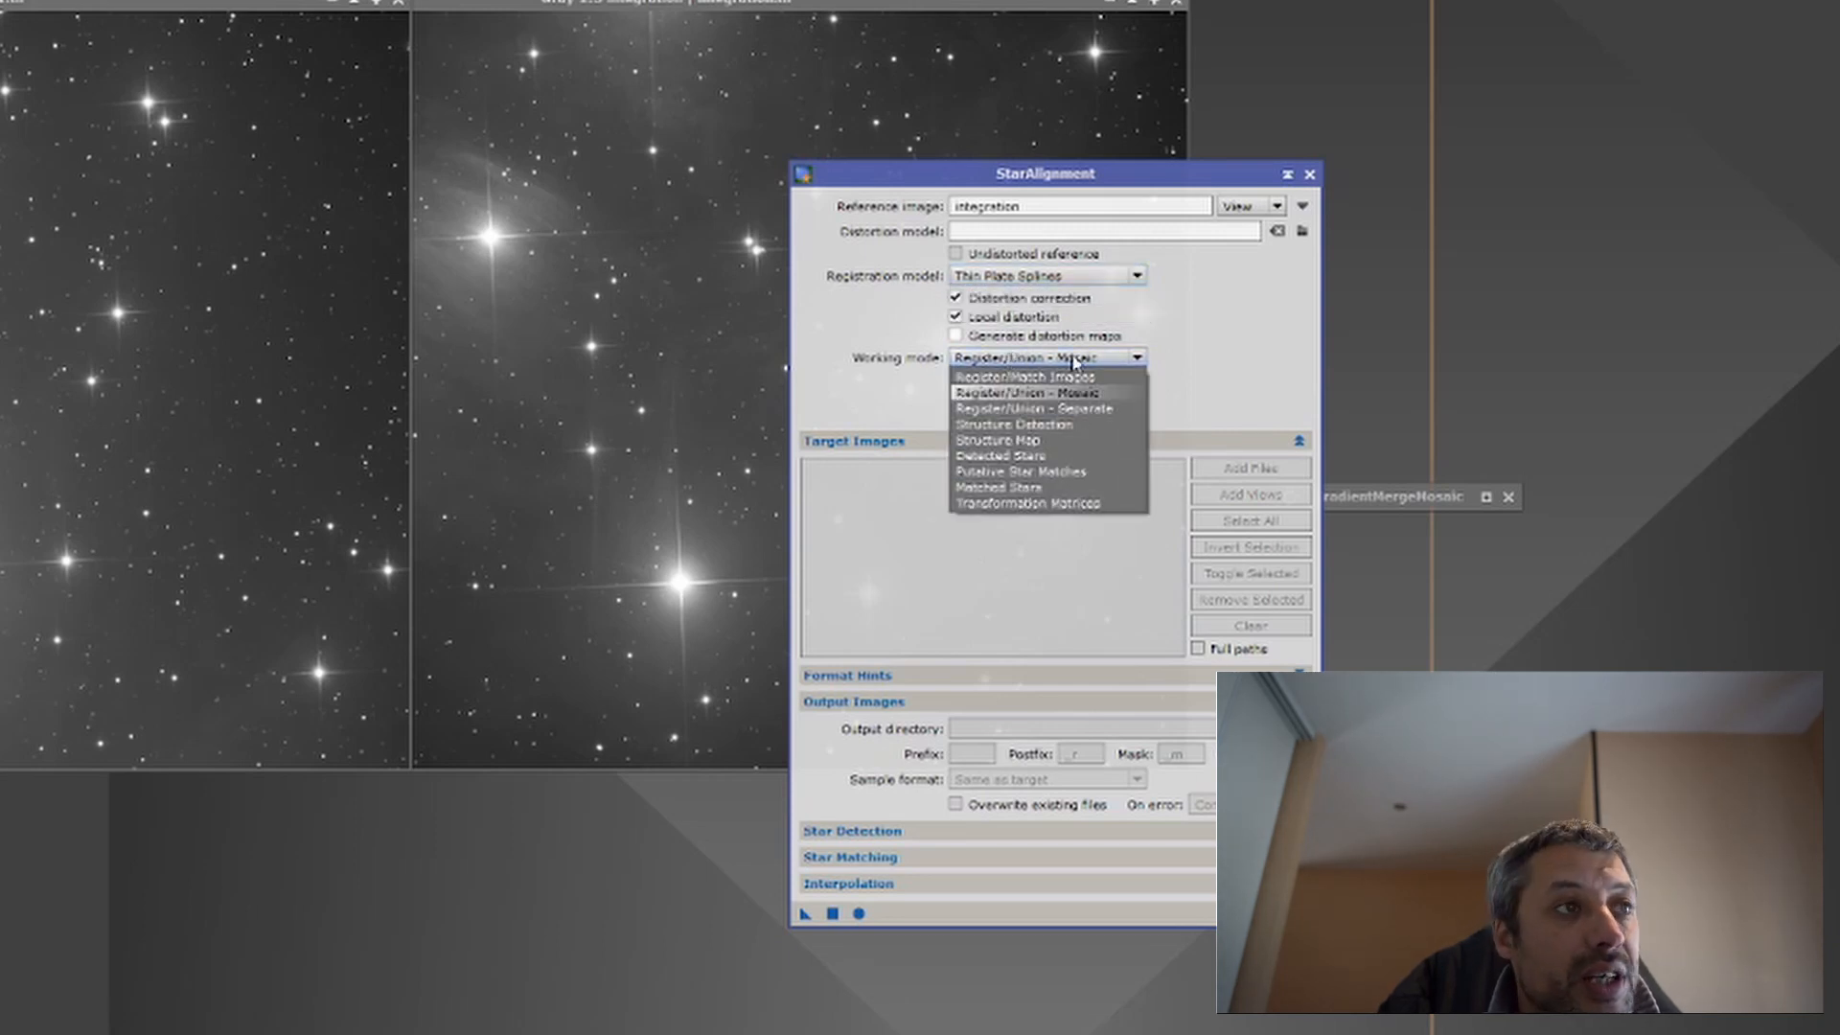
{"action": "left_click", "coordinate": [1061, 394]}
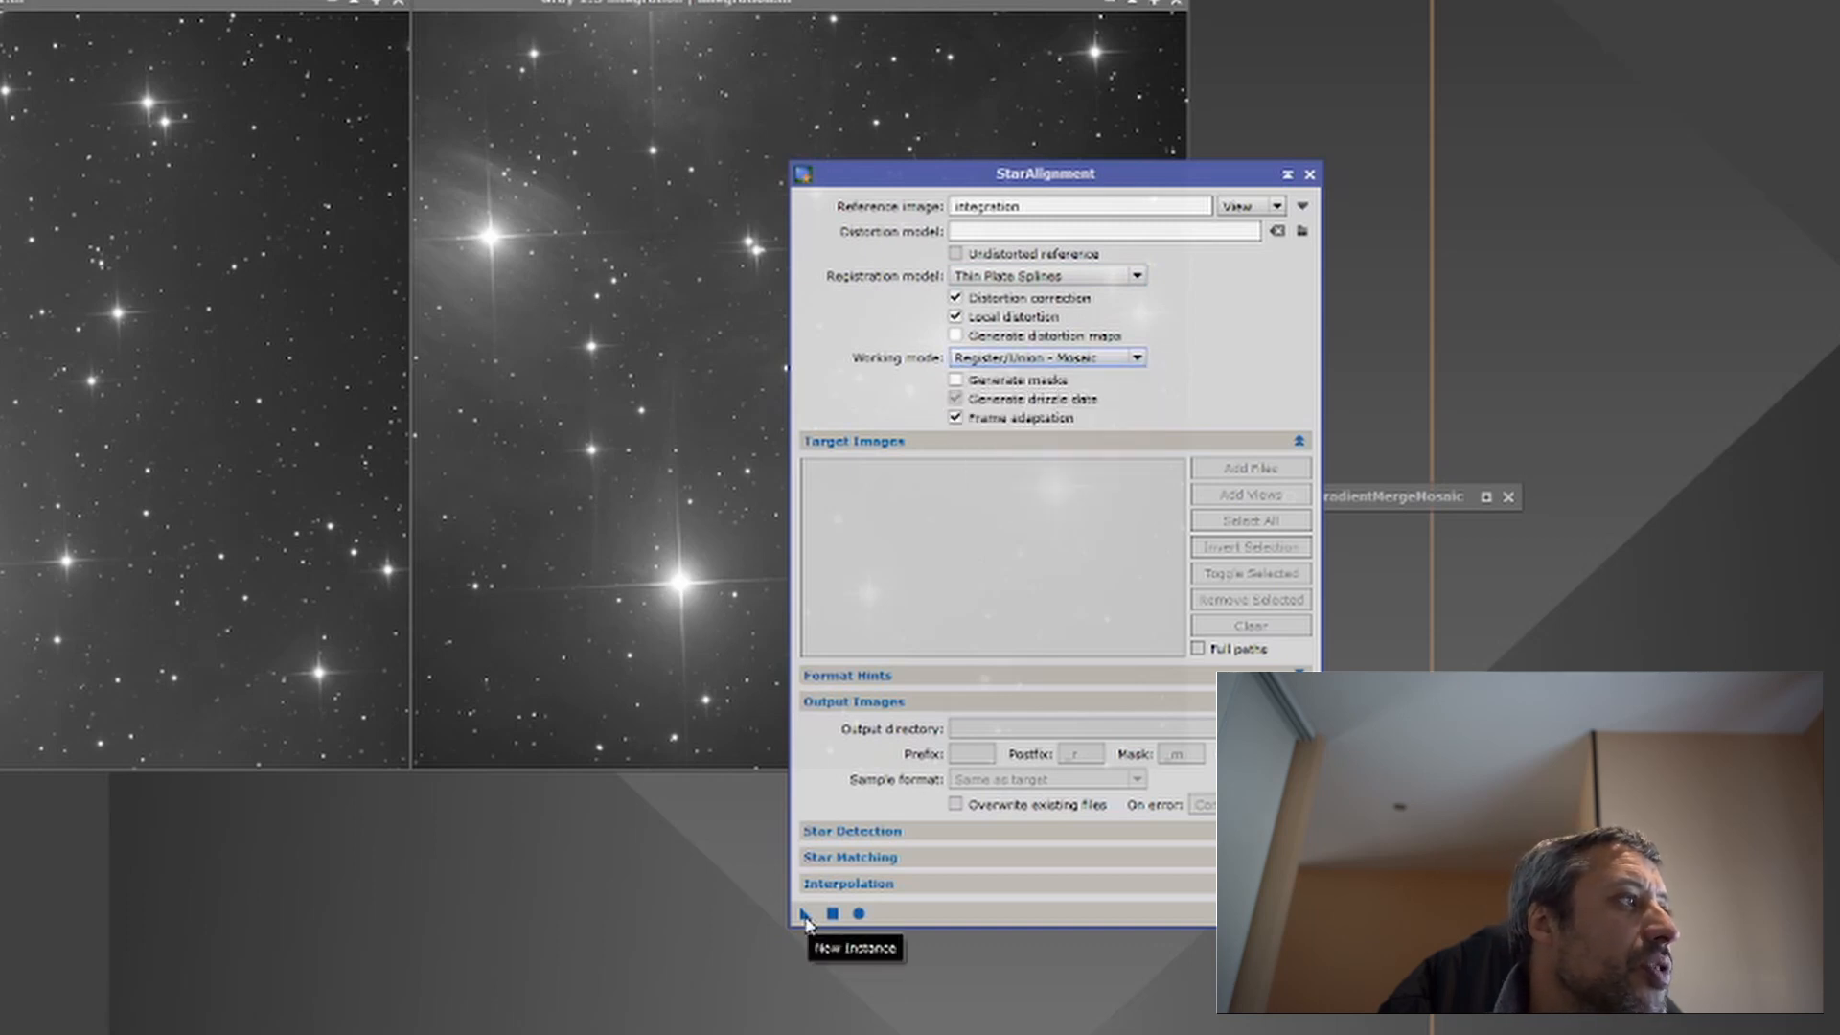
Step: Apply StarAlignment to integration1 to build the mosaic, and auto-stretch the display of the resulting image
{"action": "left_click_drag", "start_coordinate": [806, 915], "coordinate": [517, 390]}
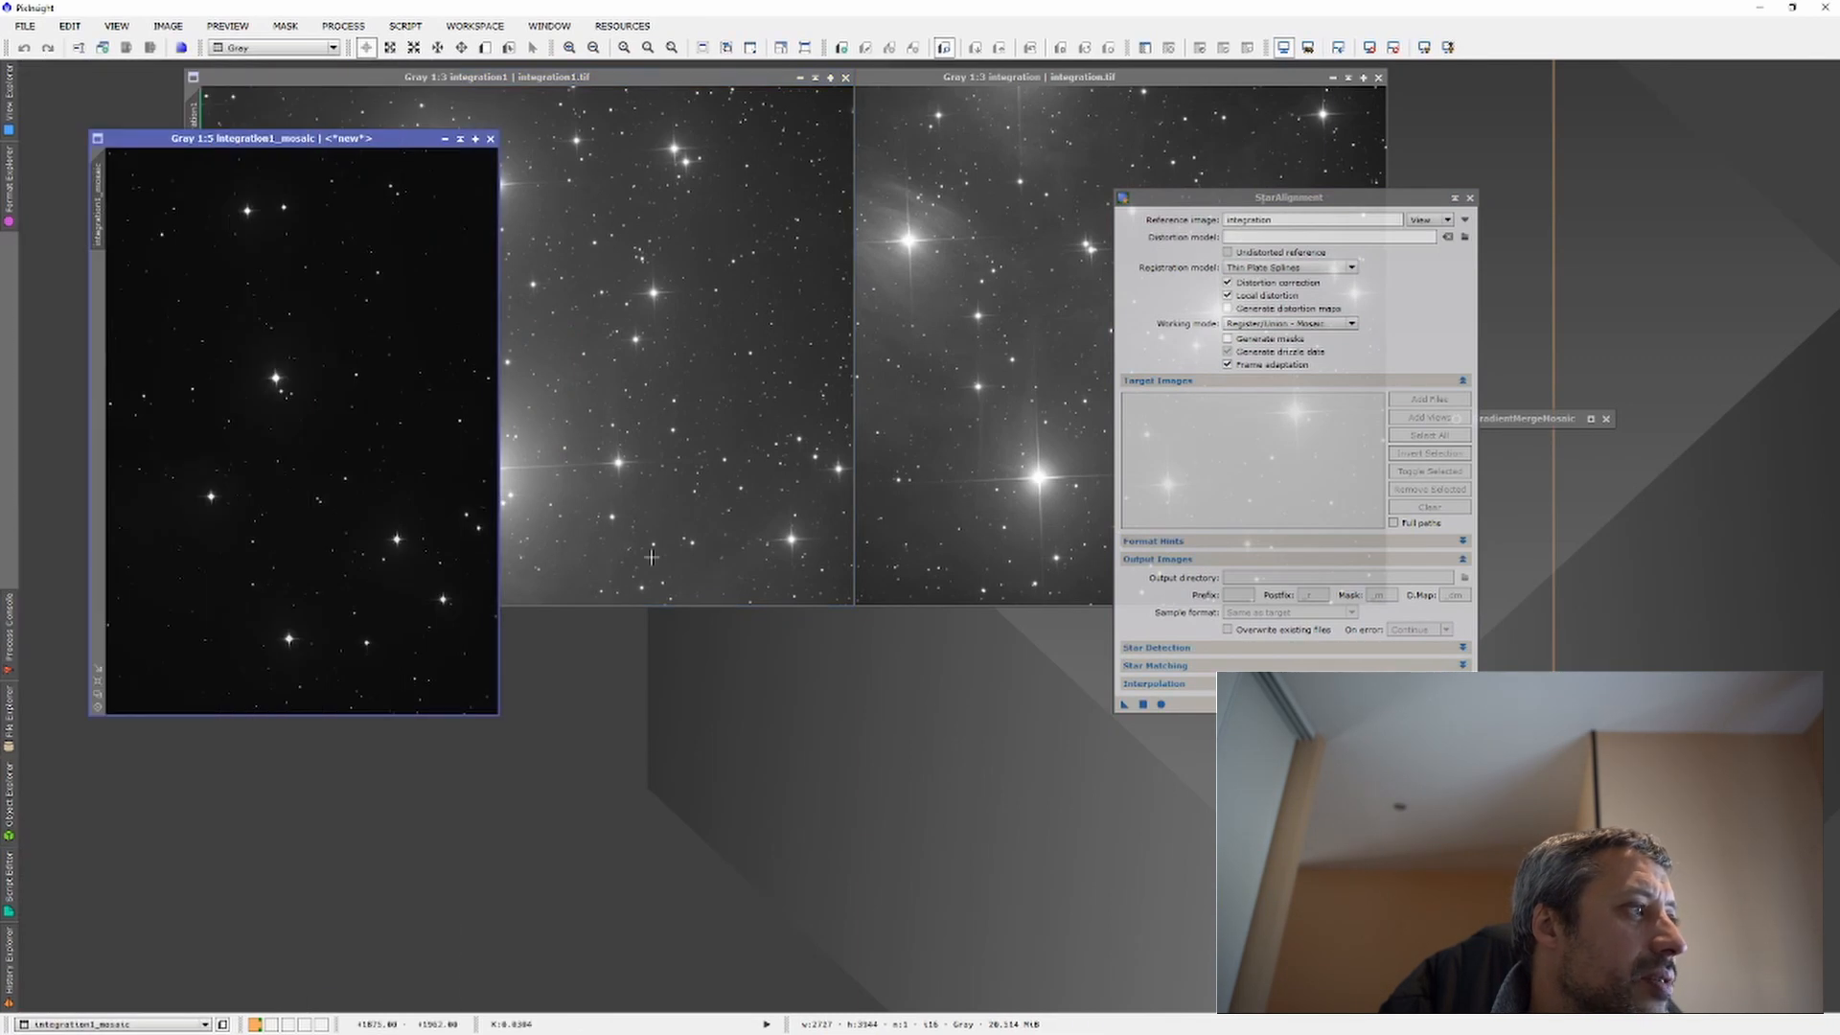
{"action": "left_click_drag", "start_coordinate": [380, 140], "coordinate": [721, 286]}
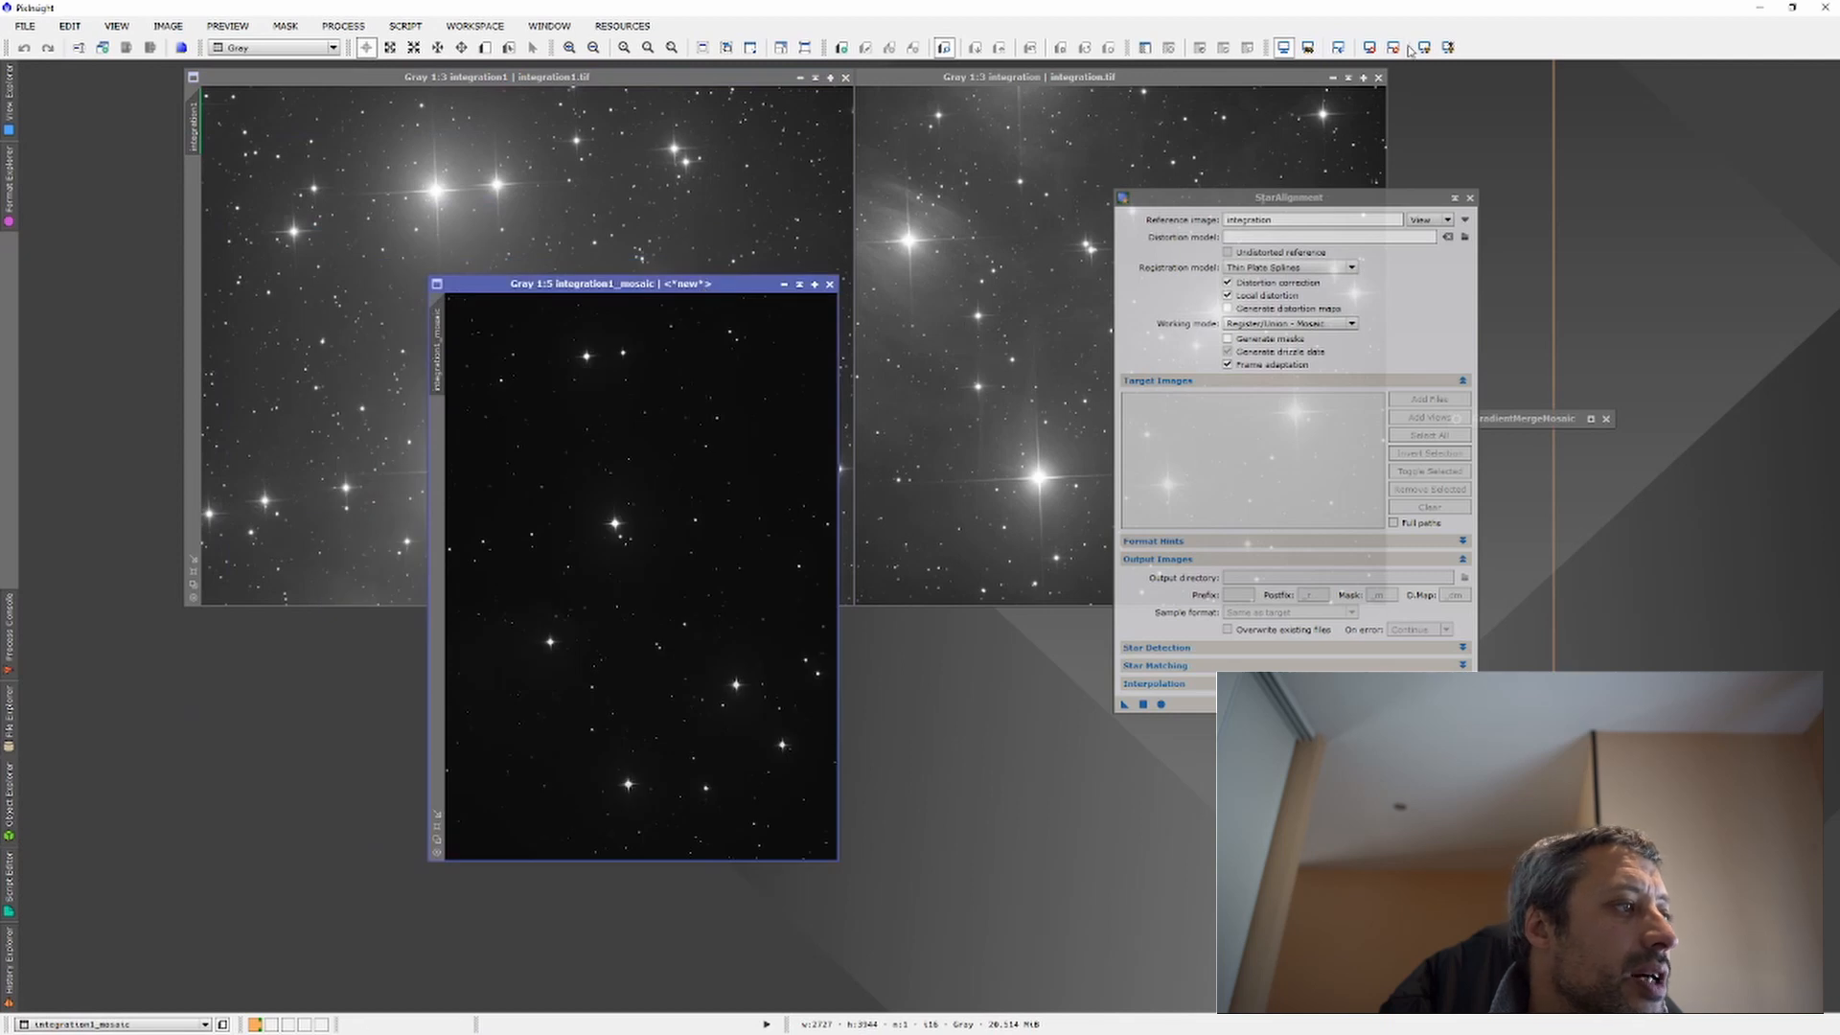
{"action": "left_click", "coordinate": [1424, 48]}
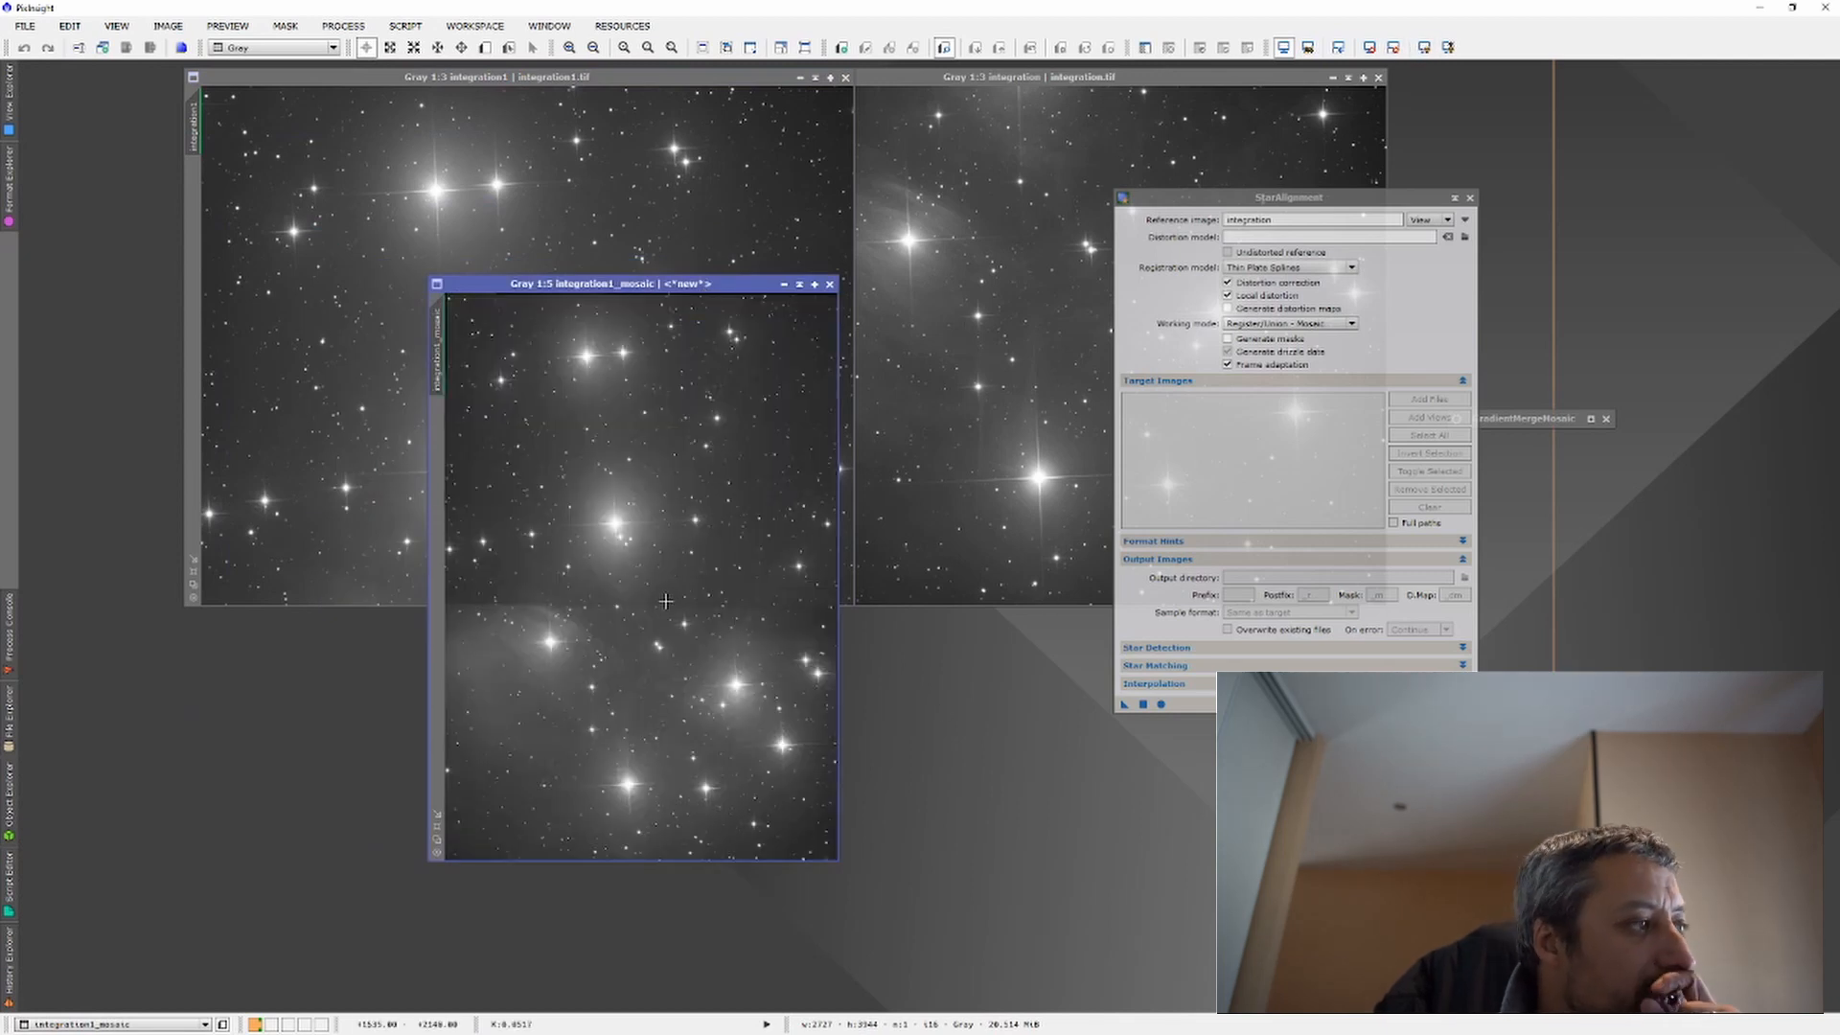
Step: Inspect the seam between the two panels of the mosaic up close, and move the mosaic and integration windows apart
{"action": "scroll", "coordinate": [710, 609], "scroll_direction": "up", "scroll_amount": 3}
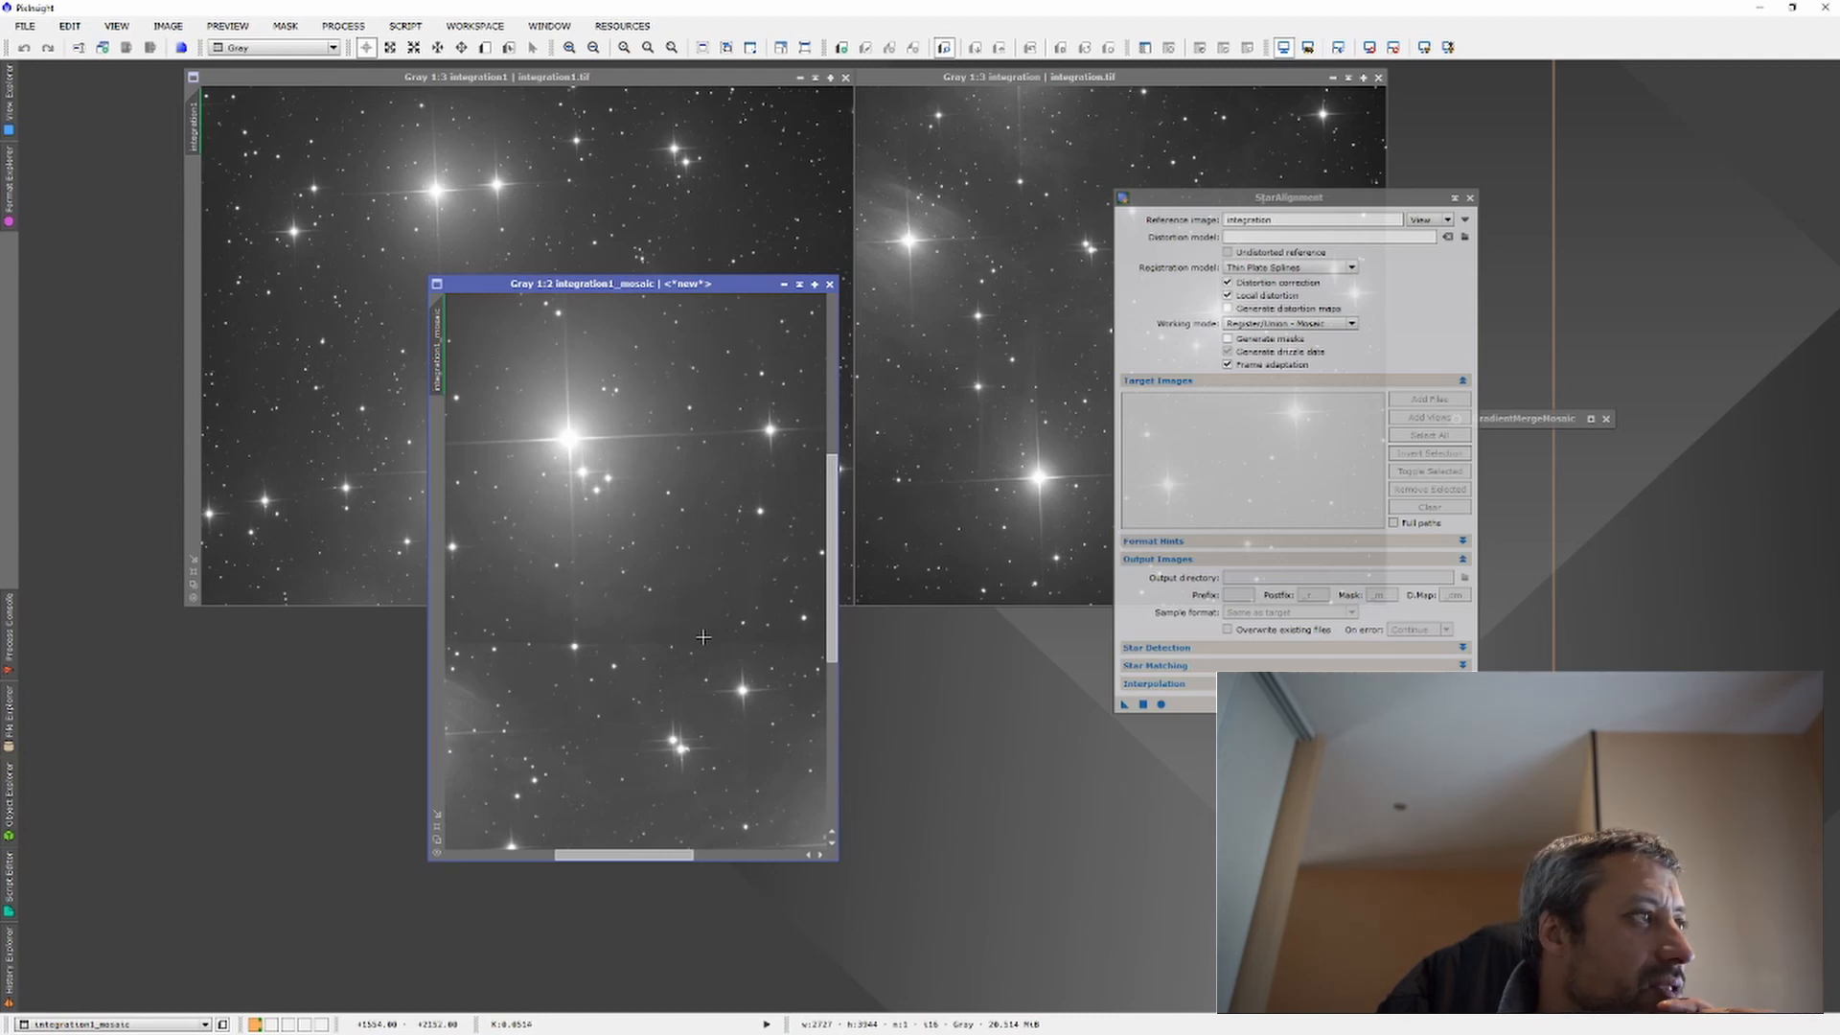
{"action": "left_click_drag", "start_coordinate": [661, 283], "coordinate": [484, 284]}
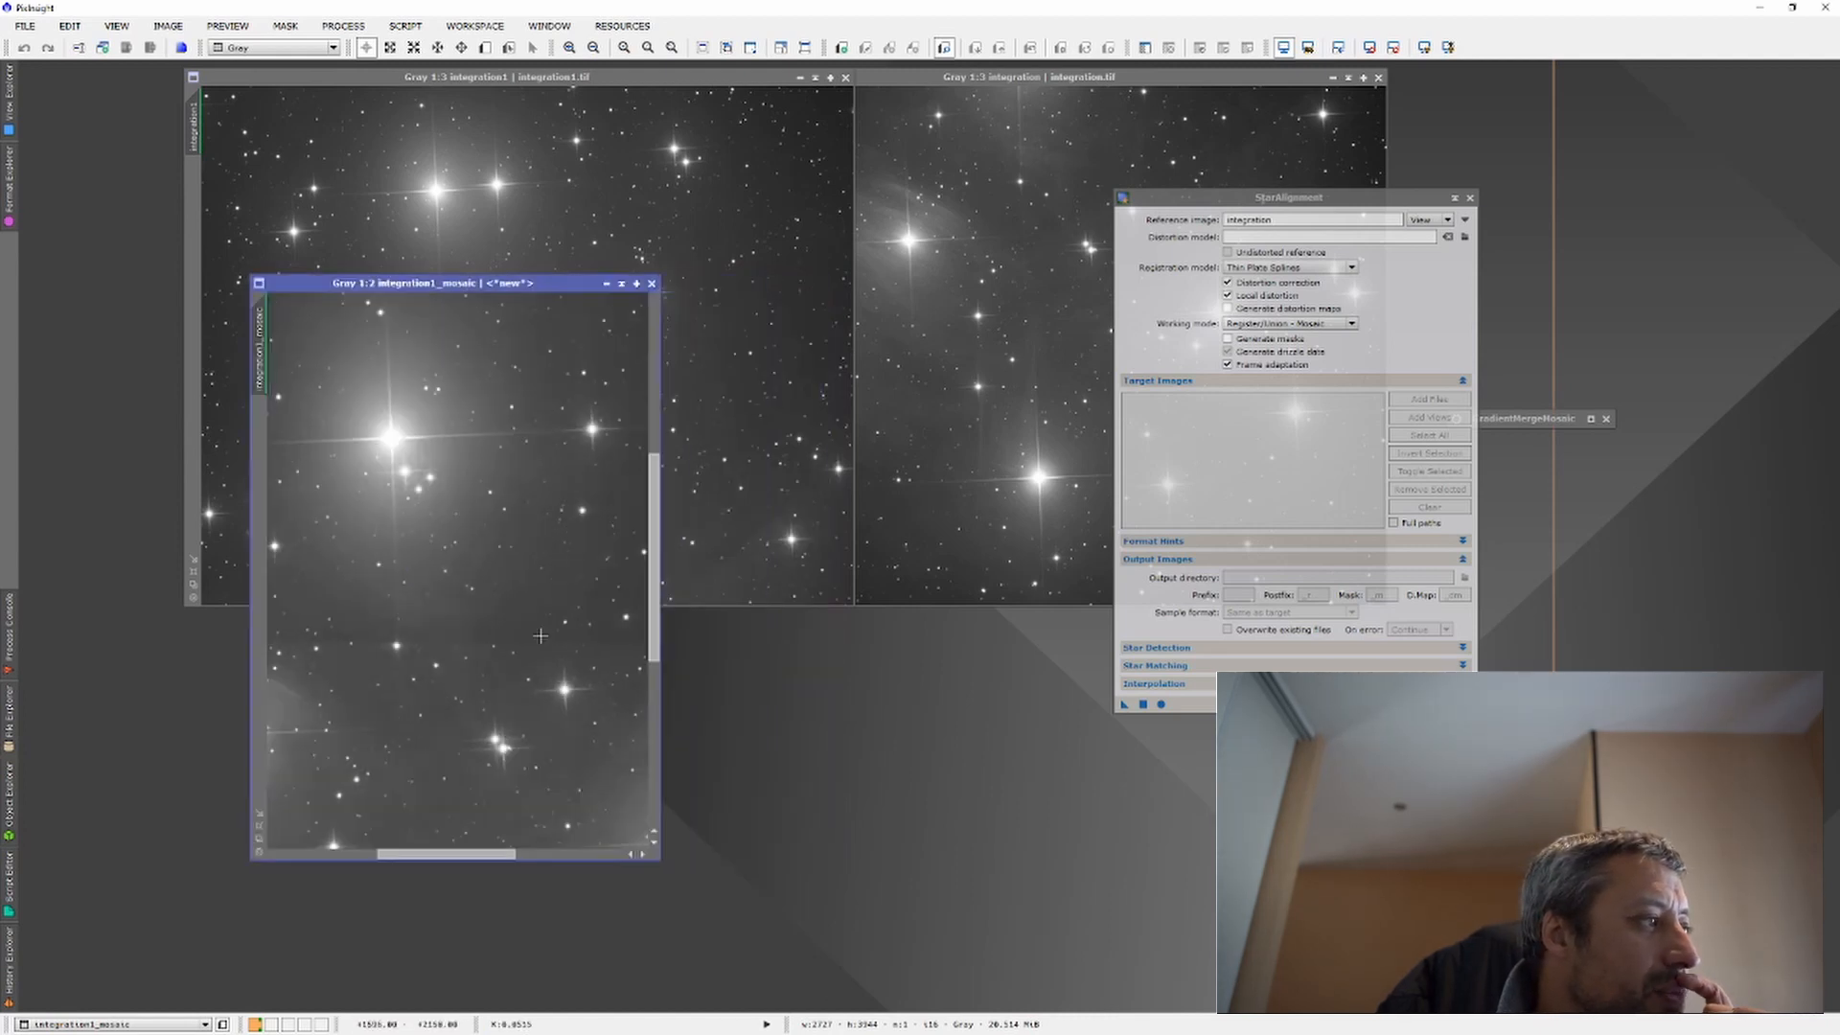
{"action": "scroll", "coordinate": [526, 657], "scroll_direction": "down", "scroll_amount": 4}
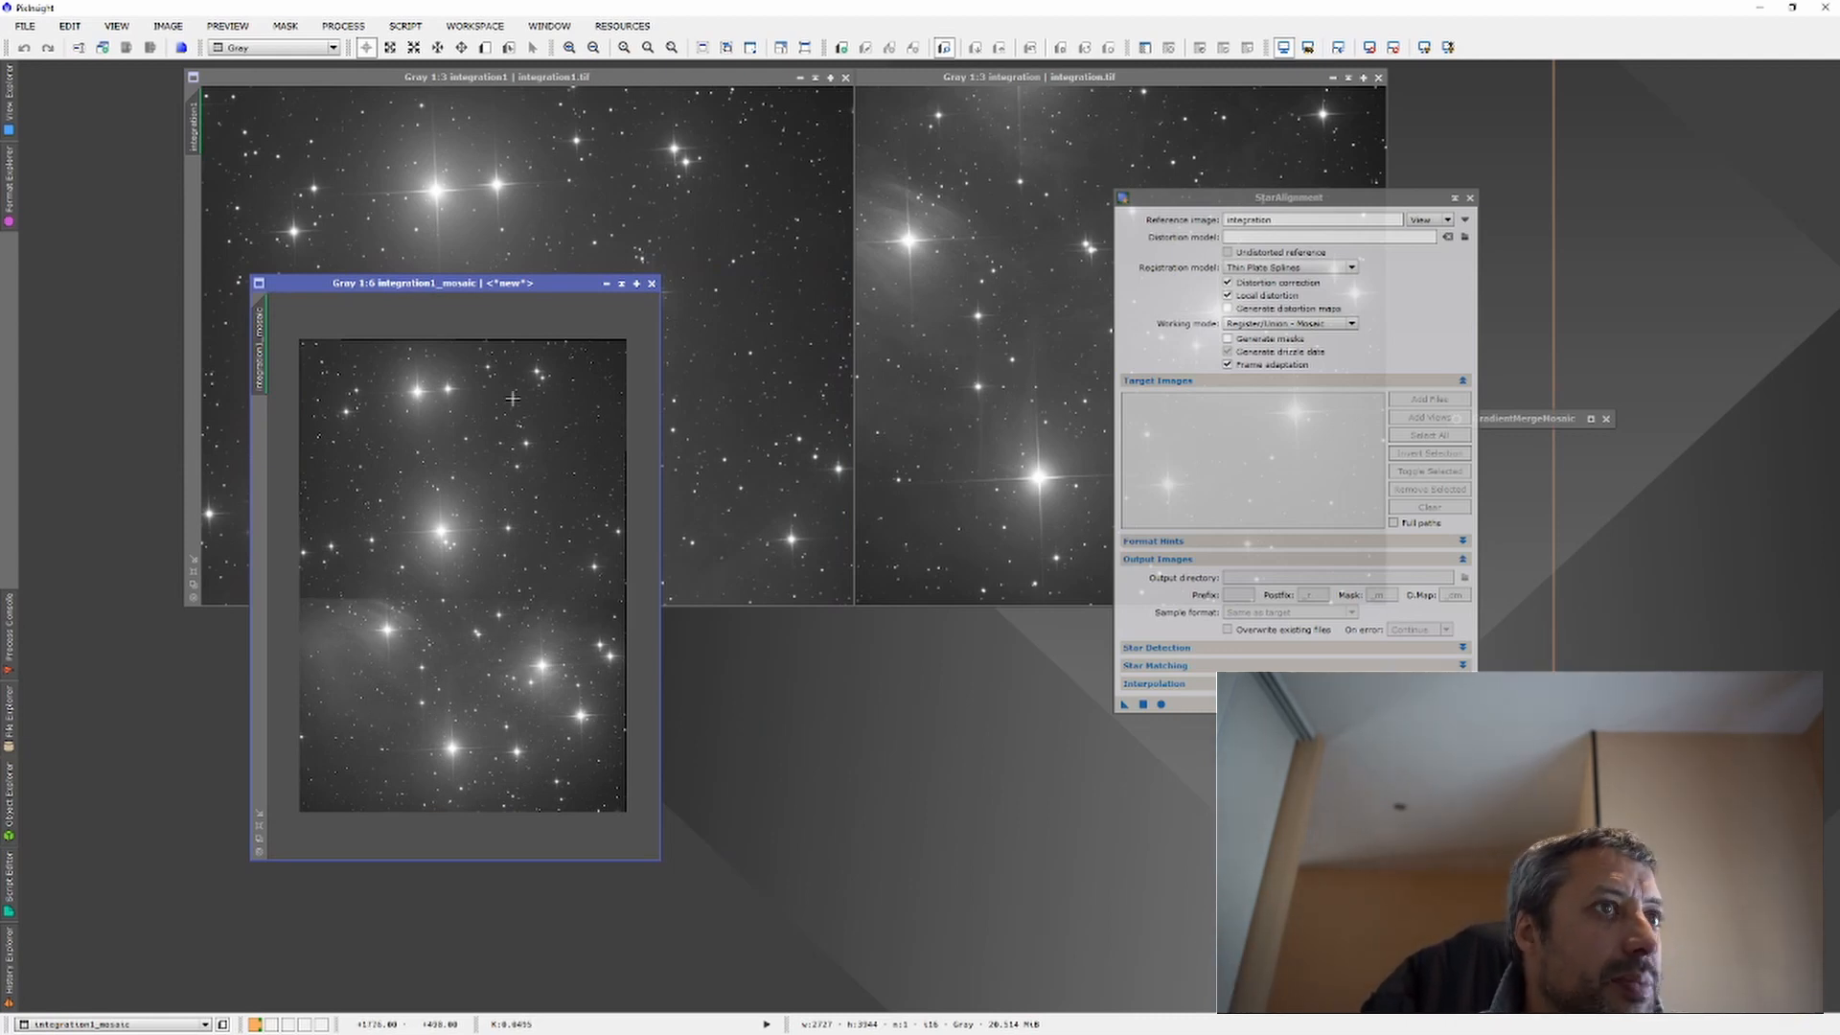
{"action": "left_click_drag", "start_coordinate": [544, 304], "coordinate": [1707, 110]}
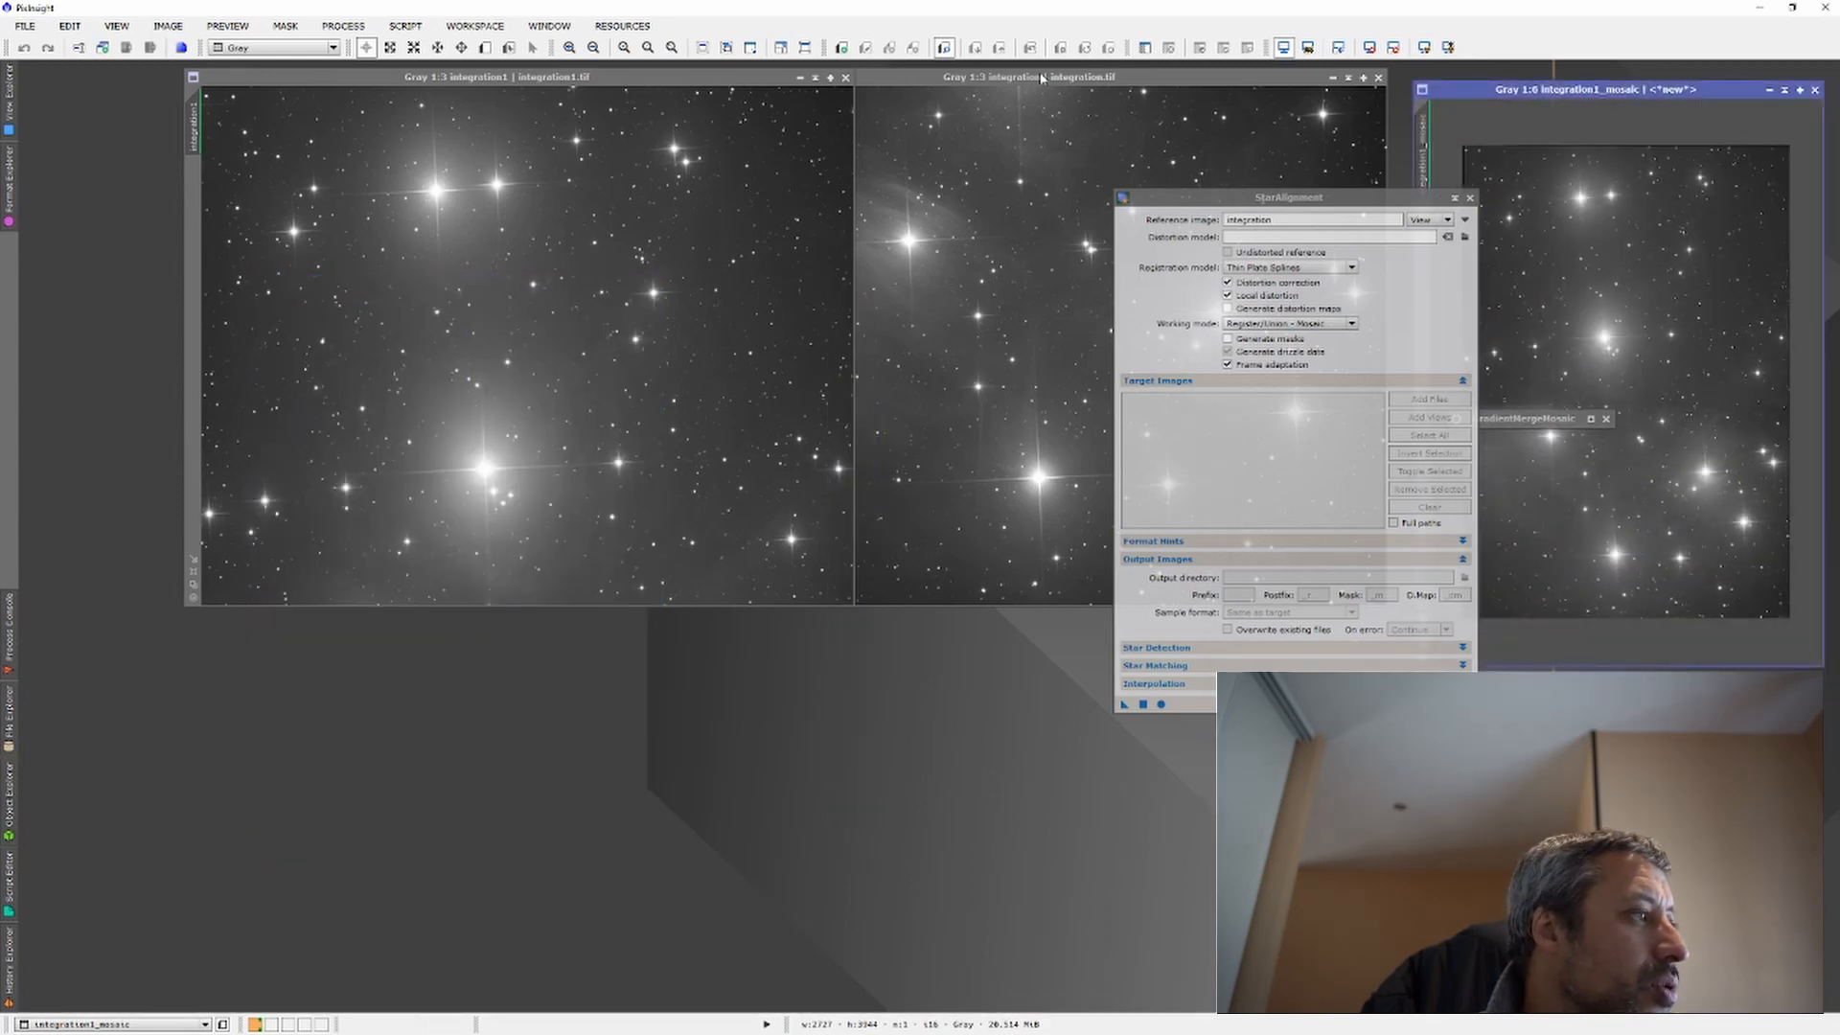
{"action": "left_click_drag", "start_coordinate": [1043, 77], "coordinate": [931, 467]}
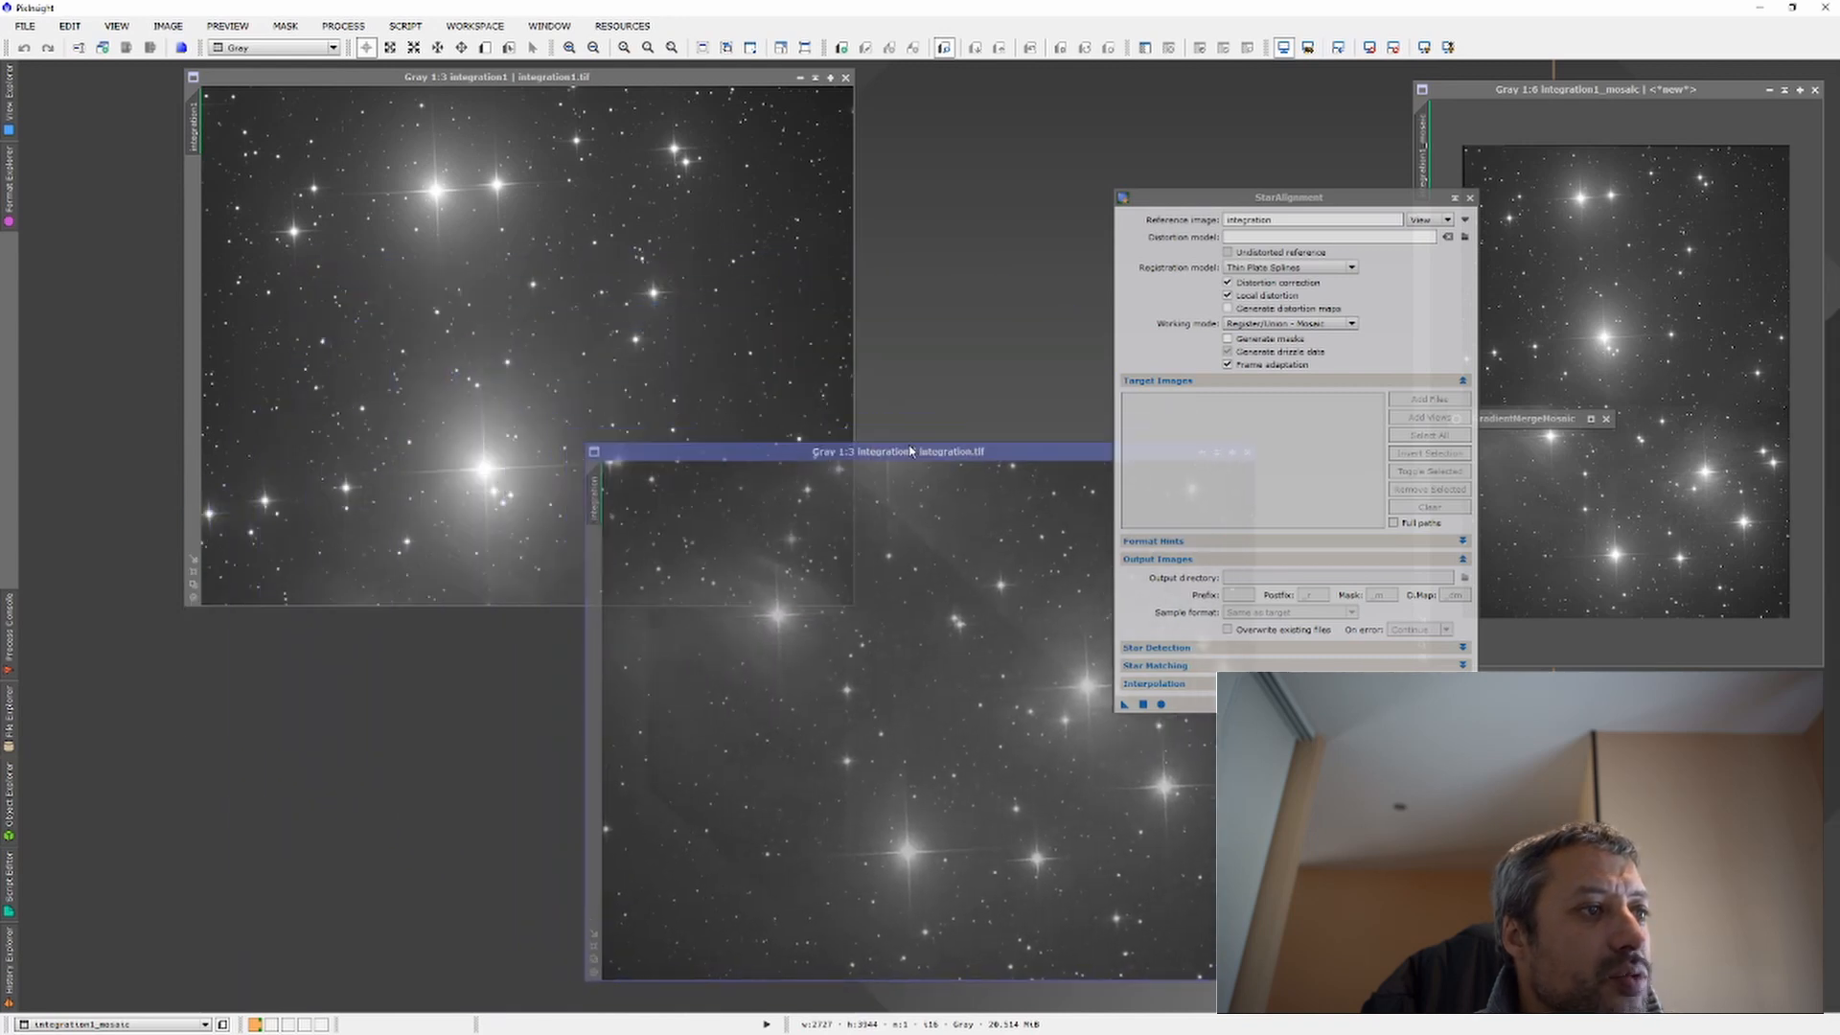
Step: Raise the RANSAC tolerance to 8.00 in StarAlignment's star matching settings
{"action": "left_click", "coordinate": [1282, 648]}
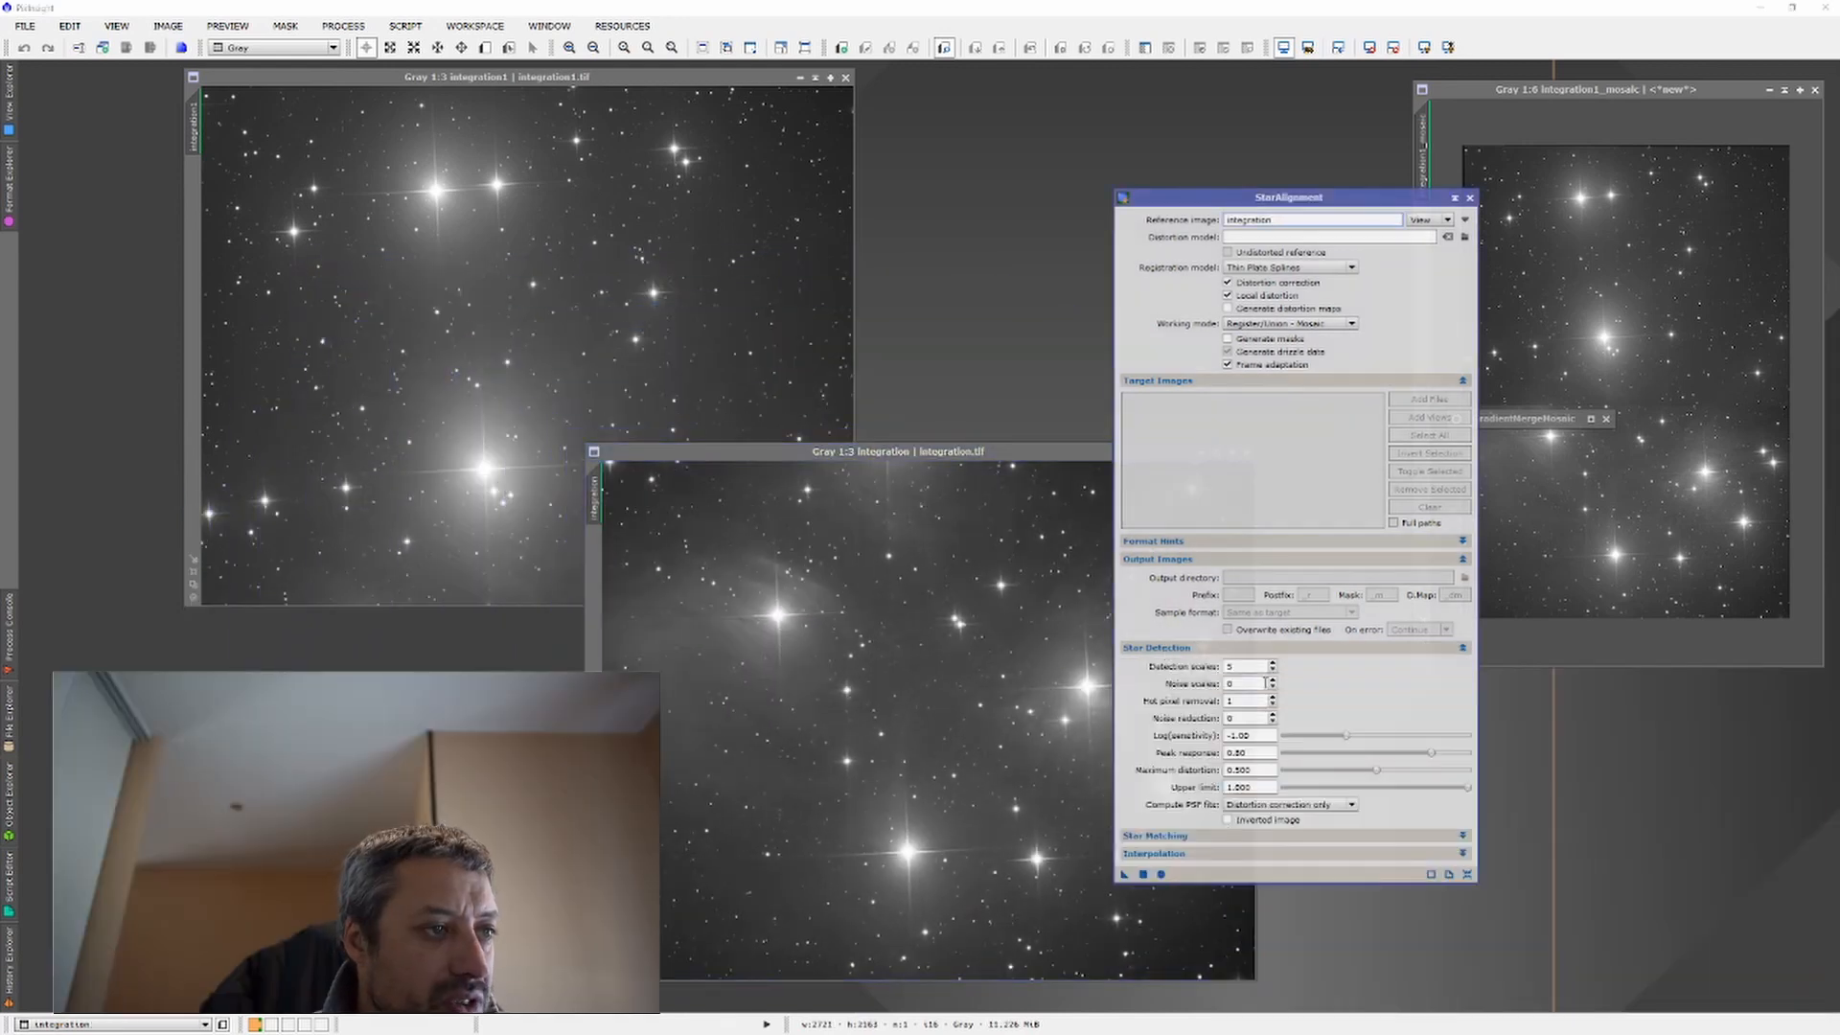
{"action": "left_click", "coordinate": [1157, 838]}
{"action": "left_click", "coordinate": [1210, 650]}
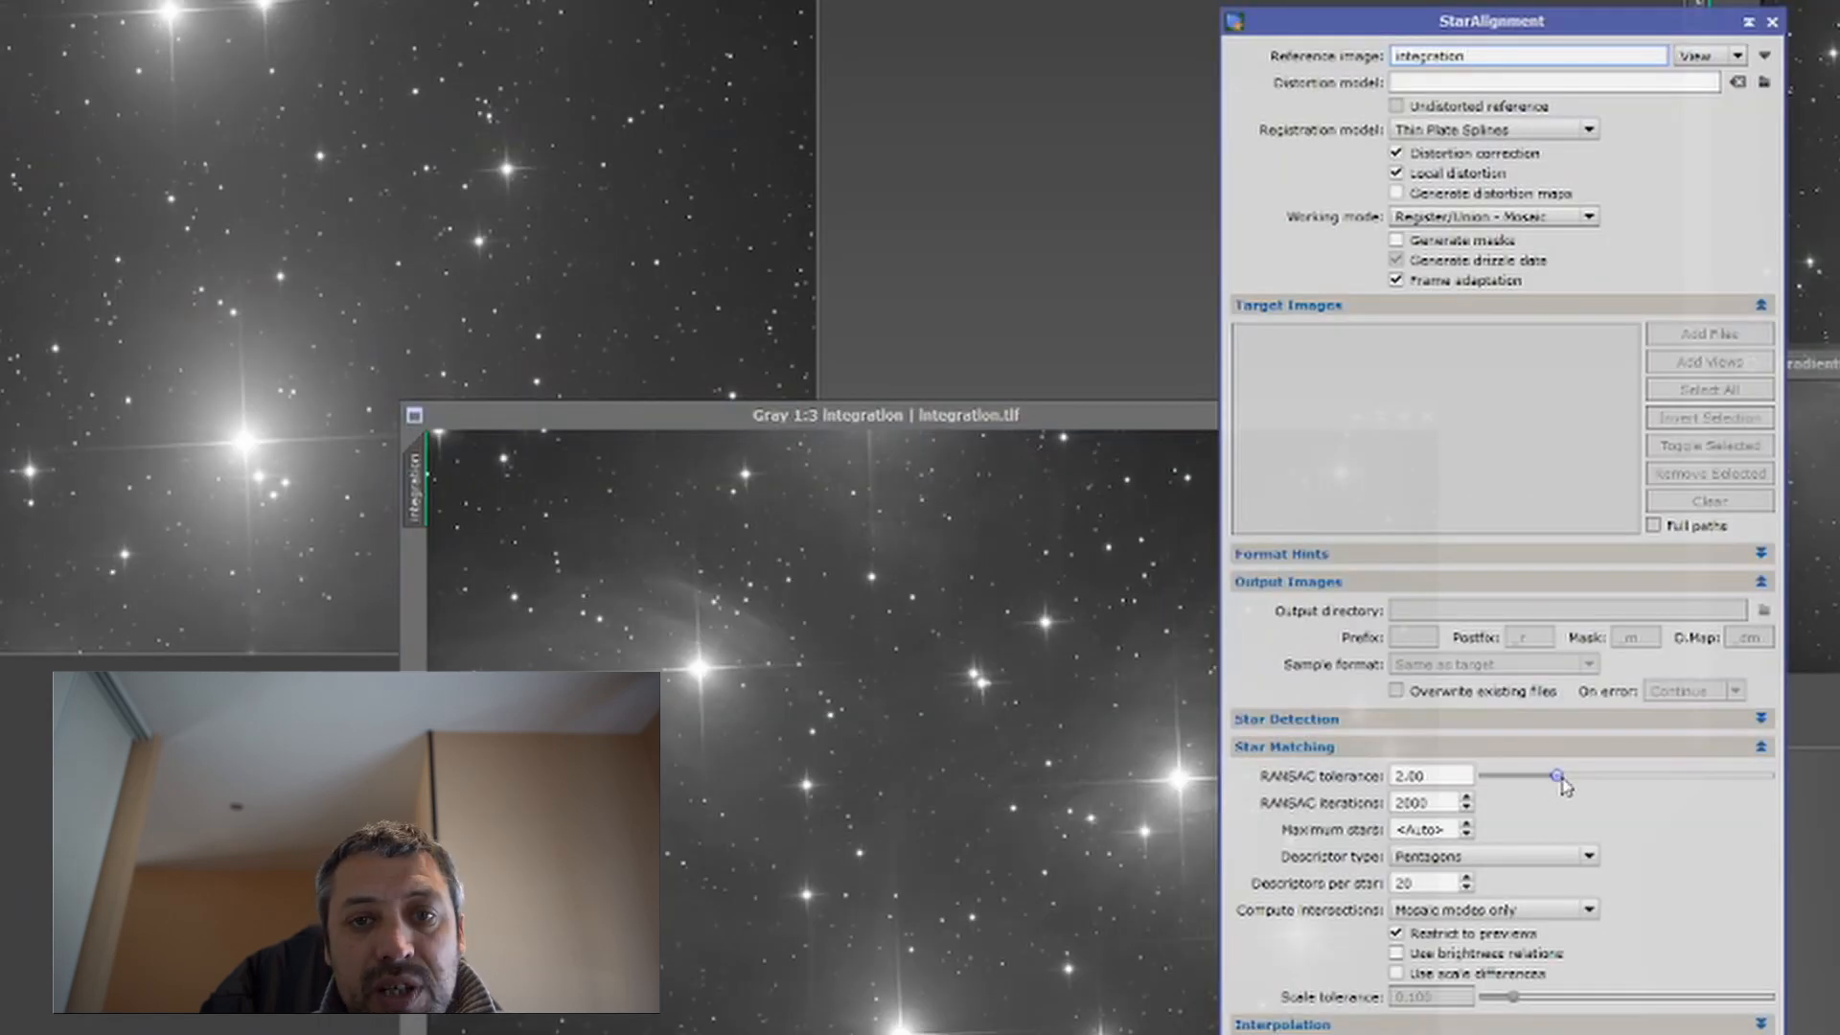
{"action": "left_click_drag", "start_coordinate": [1330, 685], "coordinate": [1467, 685]}
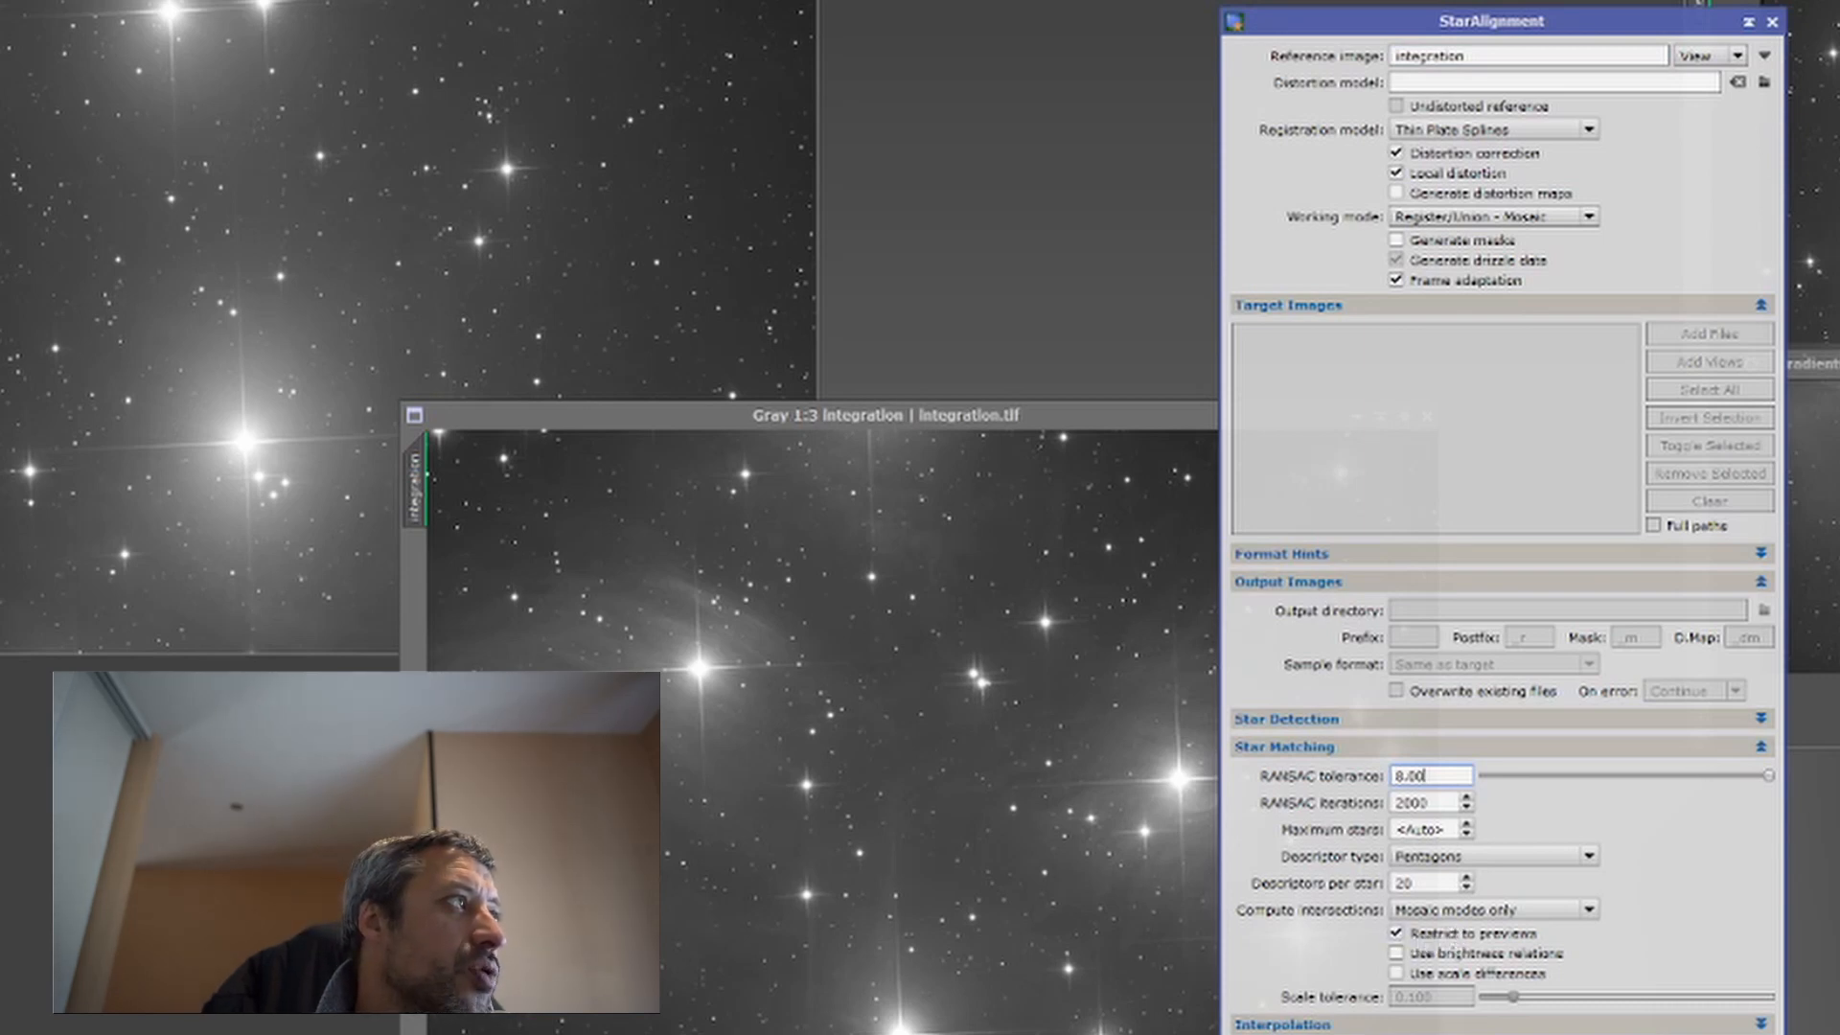
{"action": "left_click", "coordinate": [227, 26]}
{"action": "left_click", "coordinate": [331, 213]}
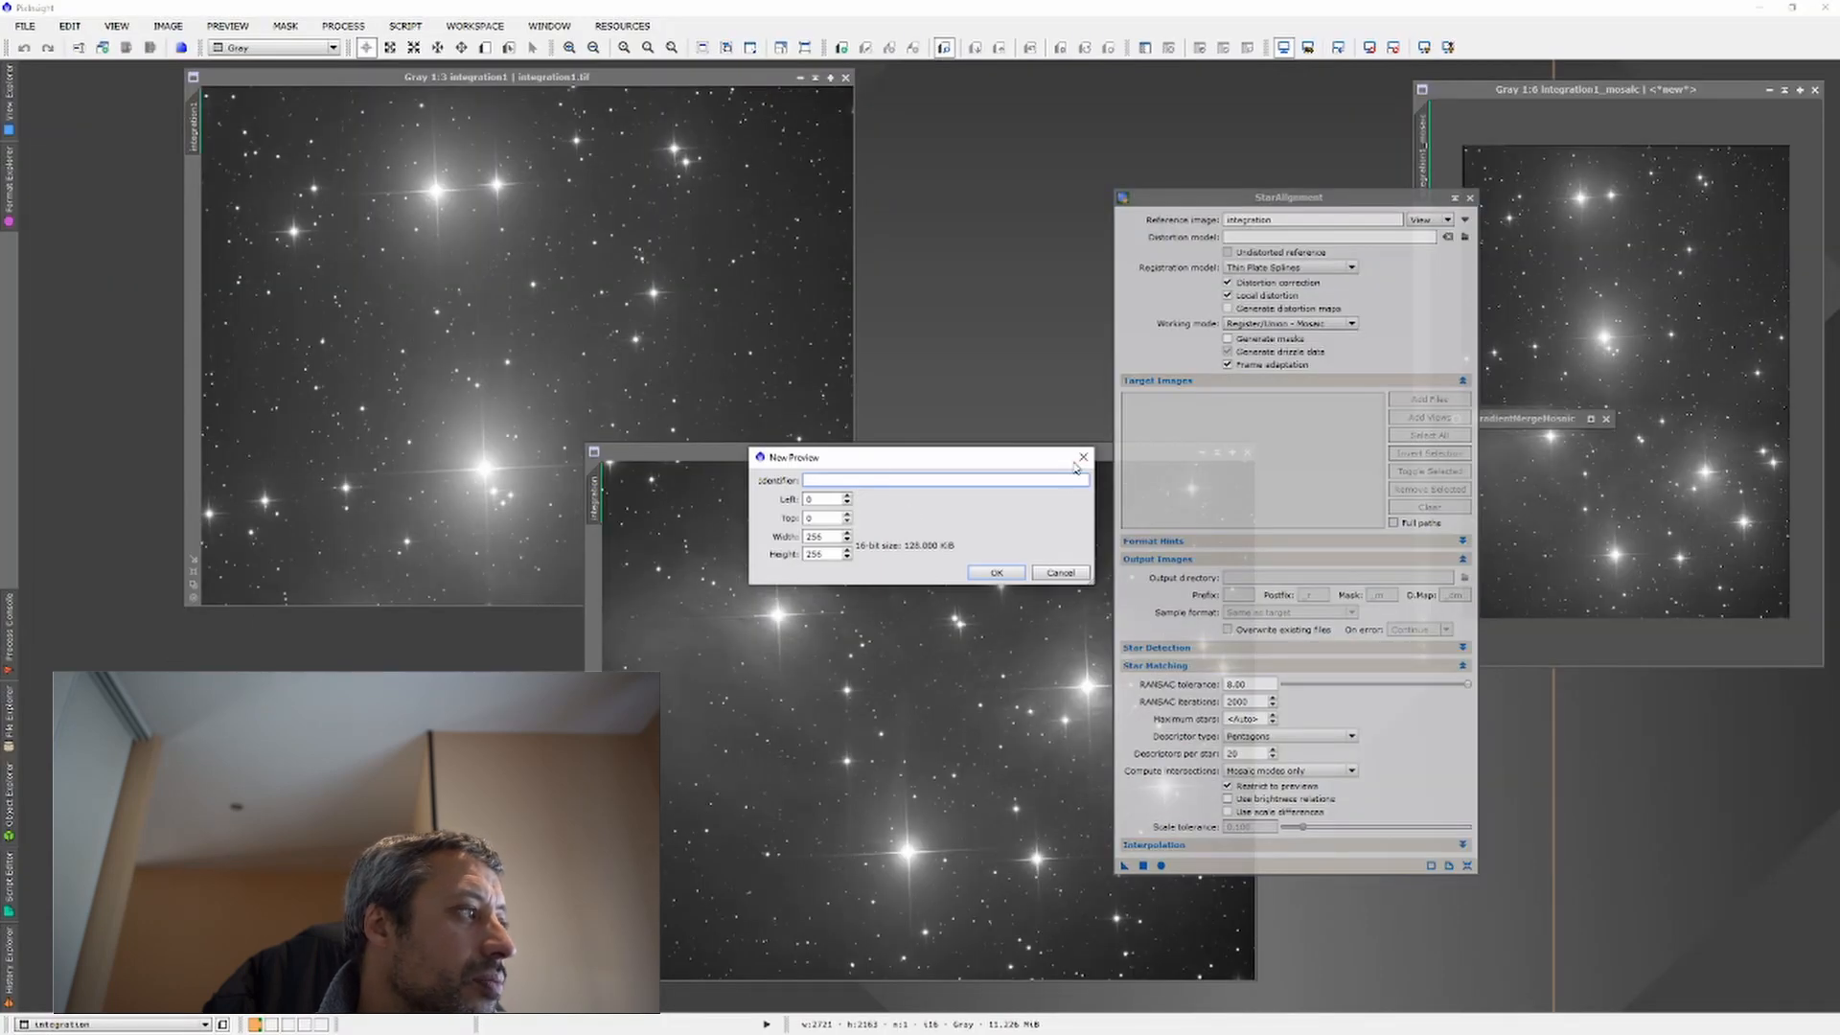
{"action": "left_click", "coordinate": [1082, 458]}
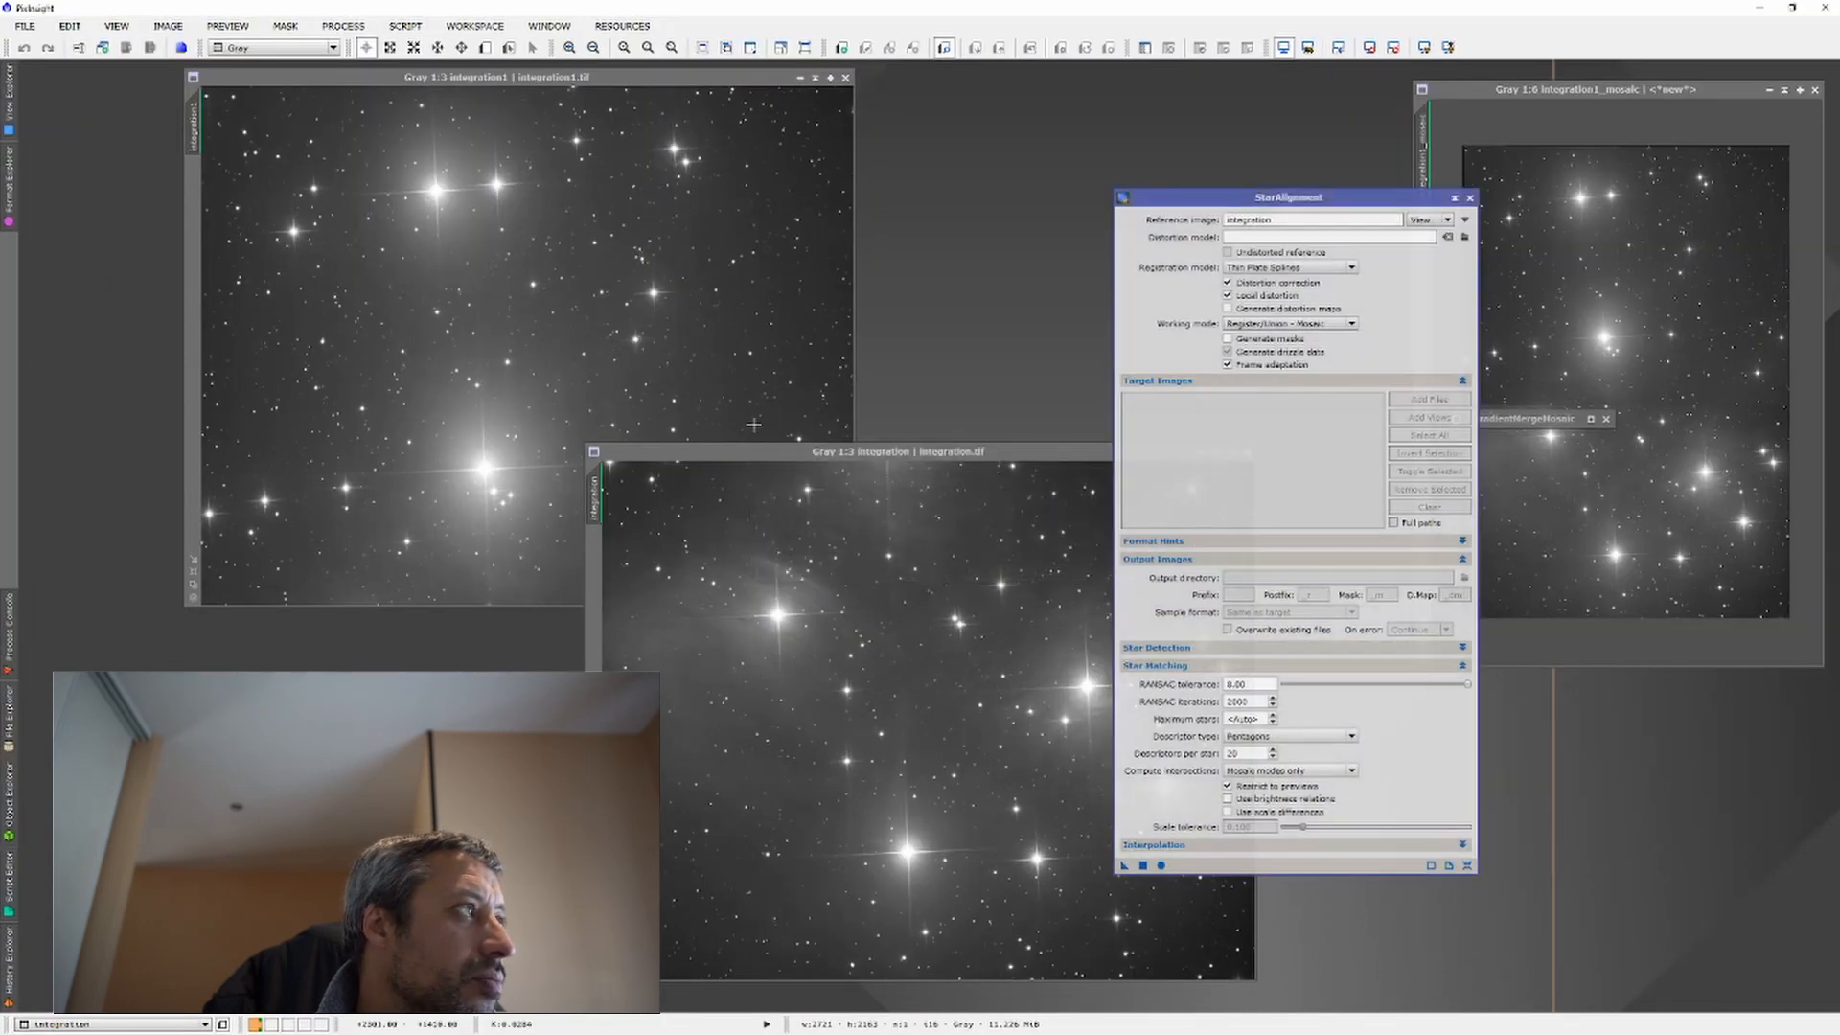
{"action": "left_click", "coordinate": [227, 25]}
{"action": "left_click", "coordinate": [227, 26]}
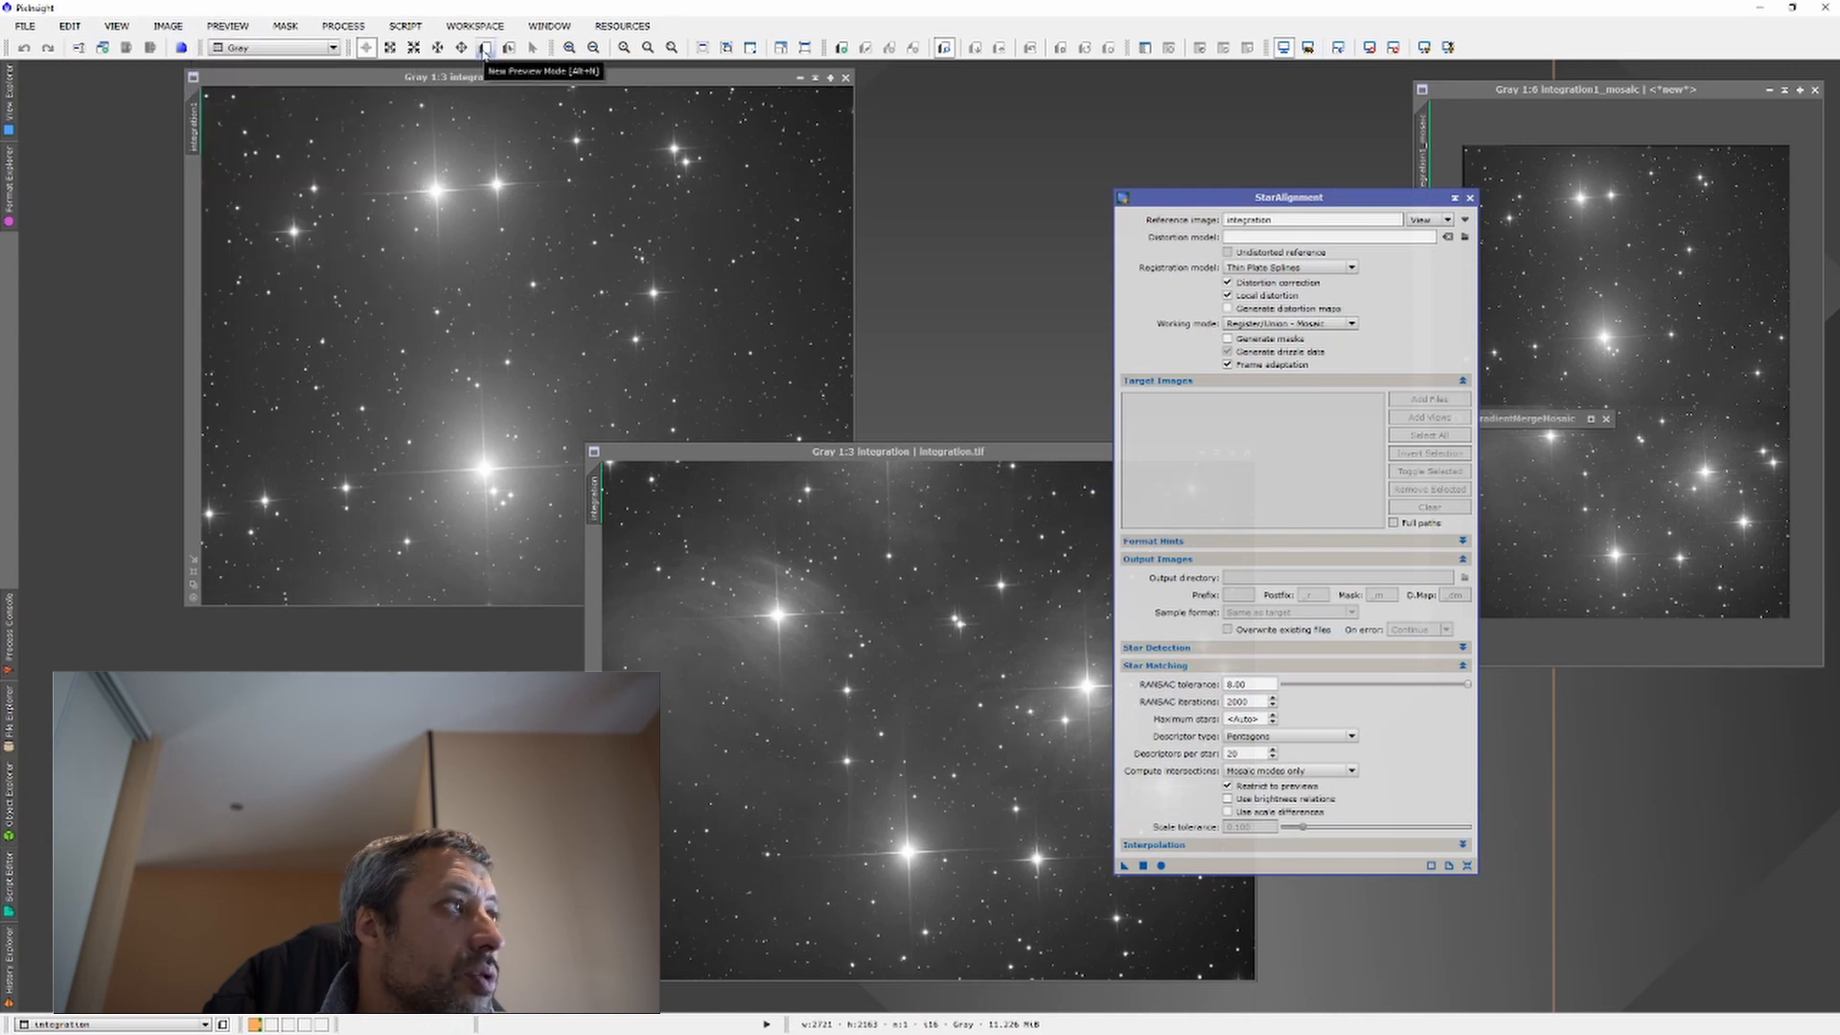
Step: Separate the two source image windows and draw a full-width preview over the overlap strip along integration1's bottom edge
{"action": "left_click", "coordinate": [485, 50]}
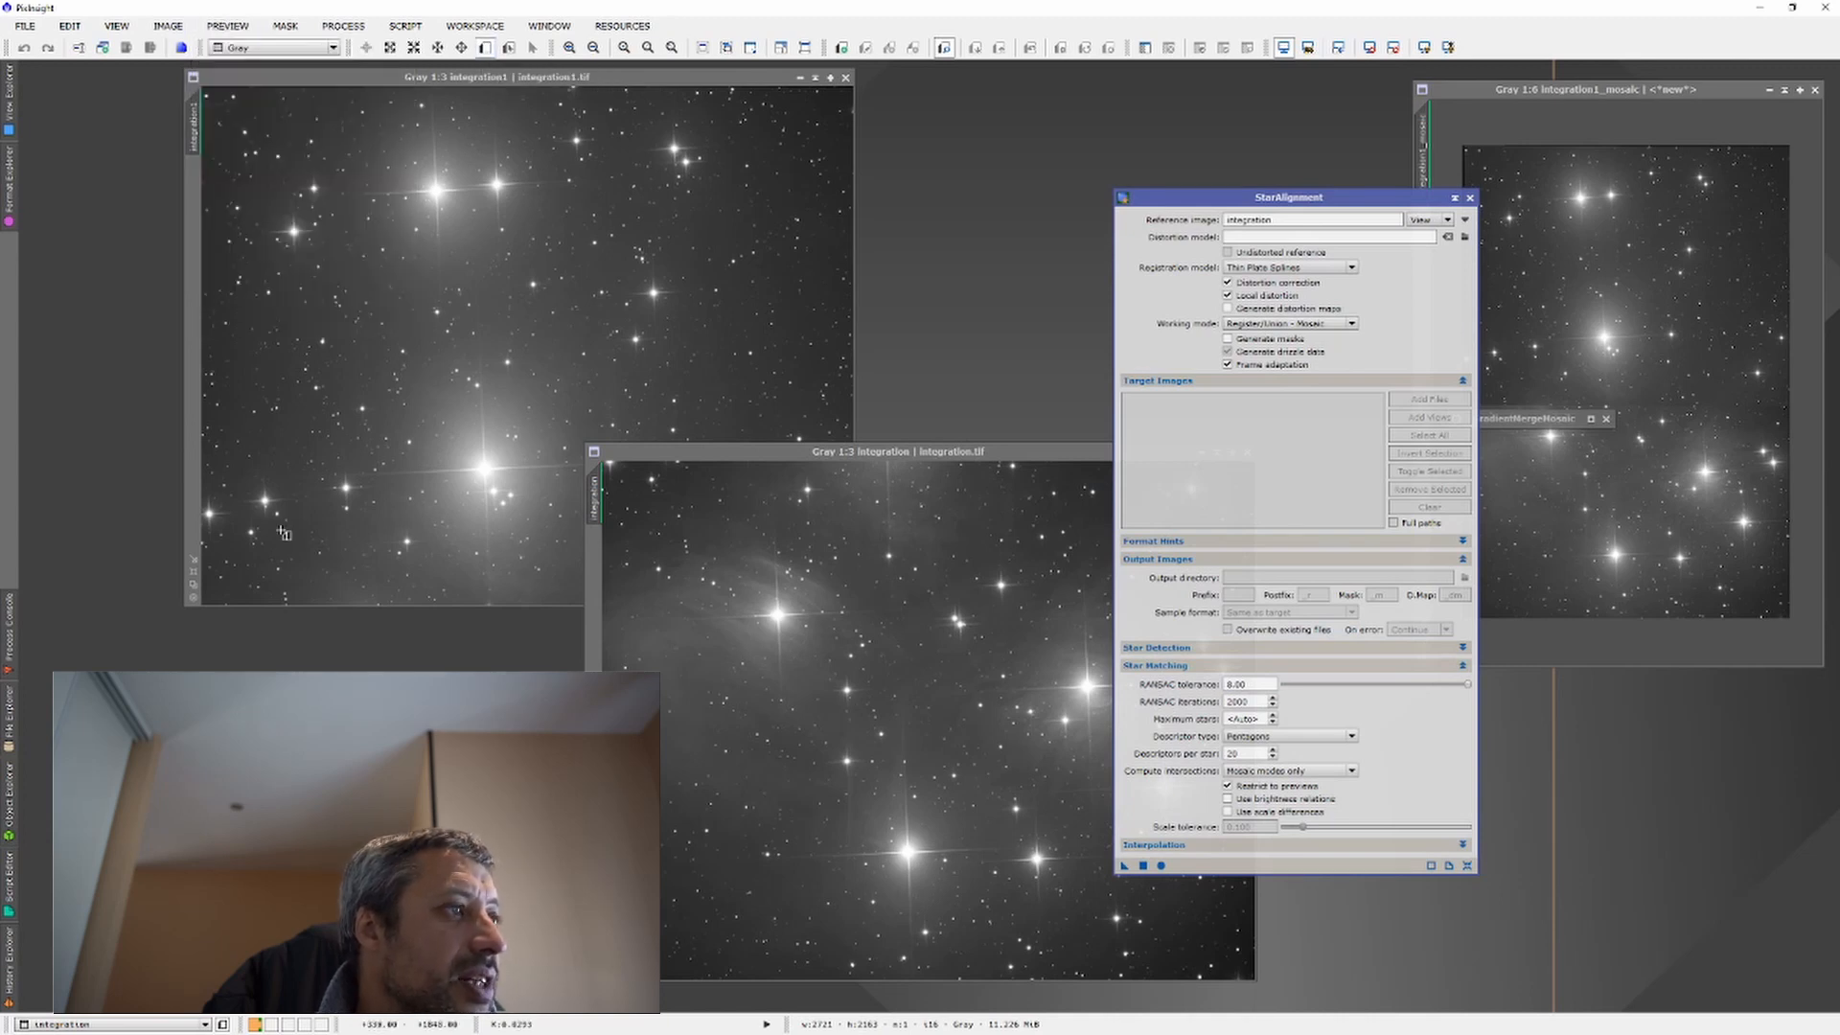
{"action": "left_click_drag", "start_coordinate": [790, 460], "coordinate": [911, 347]}
{"action": "left_click_drag", "start_coordinate": [564, 83], "coordinate": [405, 101]}
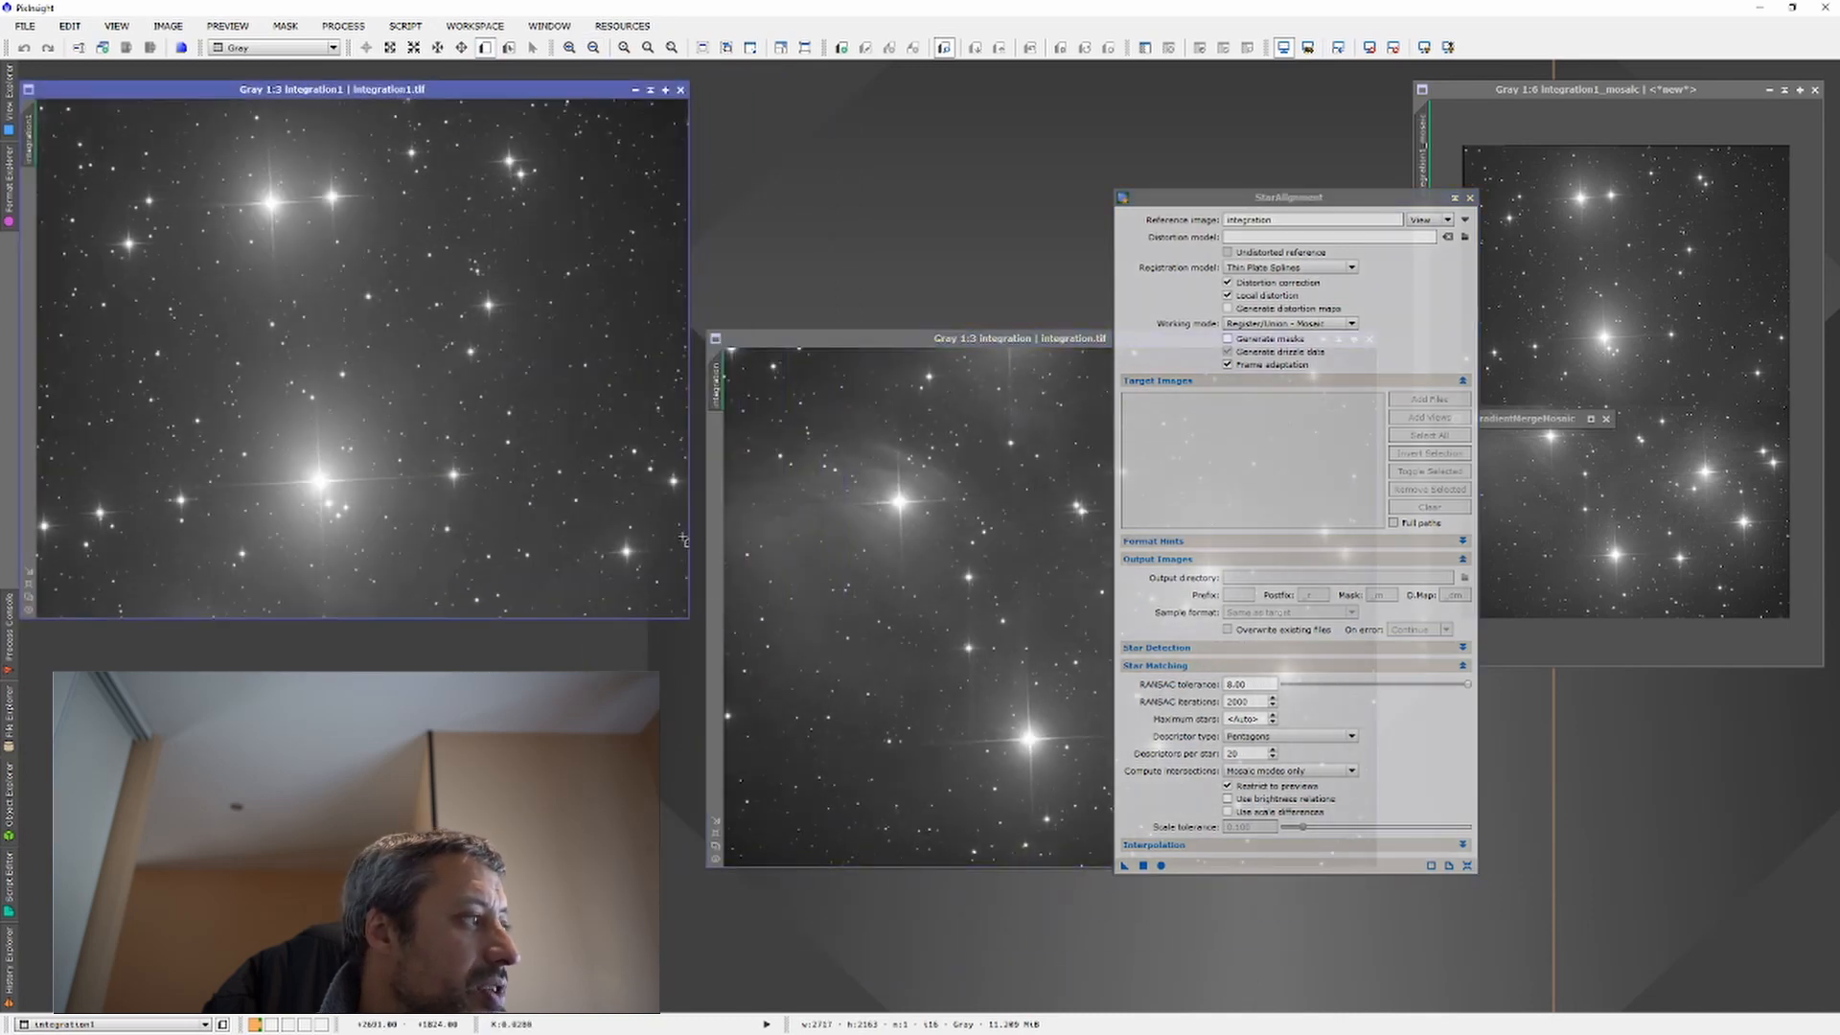
{"action": "left_click_drag", "start_coordinate": [684, 539], "coordinate": [36, 617]}
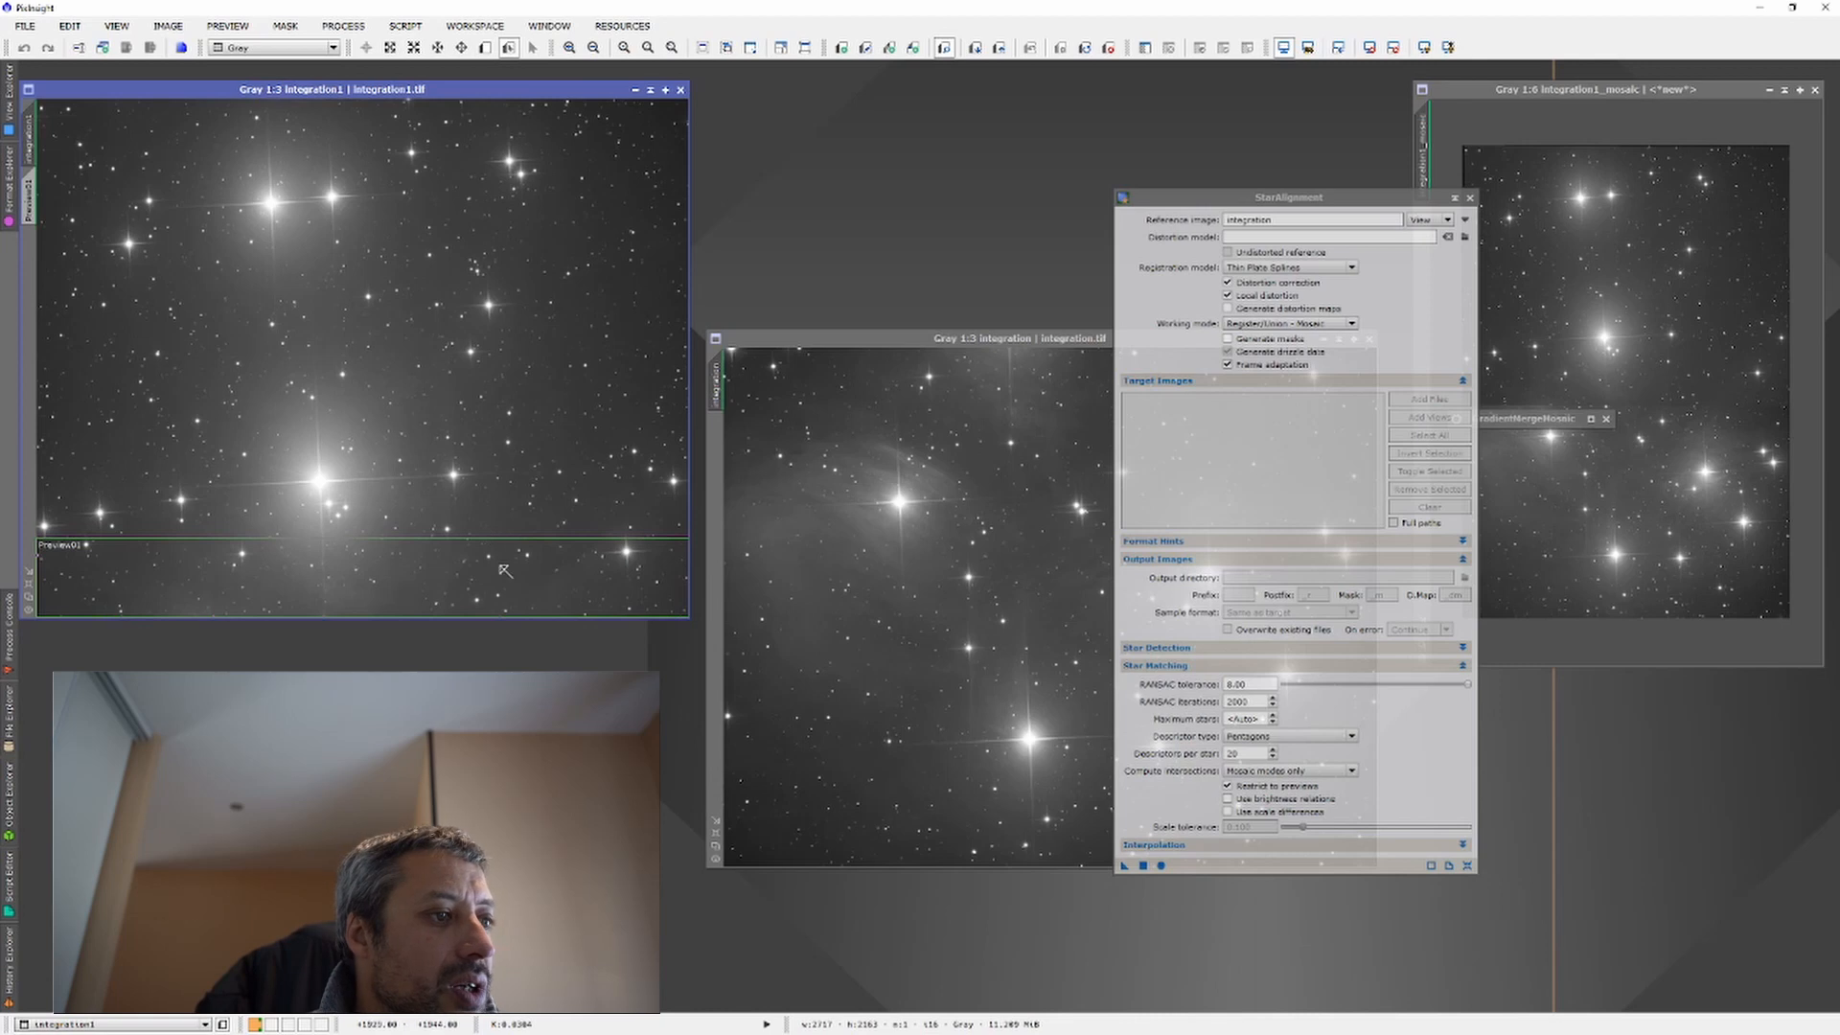
Step: Run StarAlignment on integration1 with matching restricted to its preview, and auto-stretch the display of the new mosaic
{"action": "left_click", "coordinate": [1143, 865]}
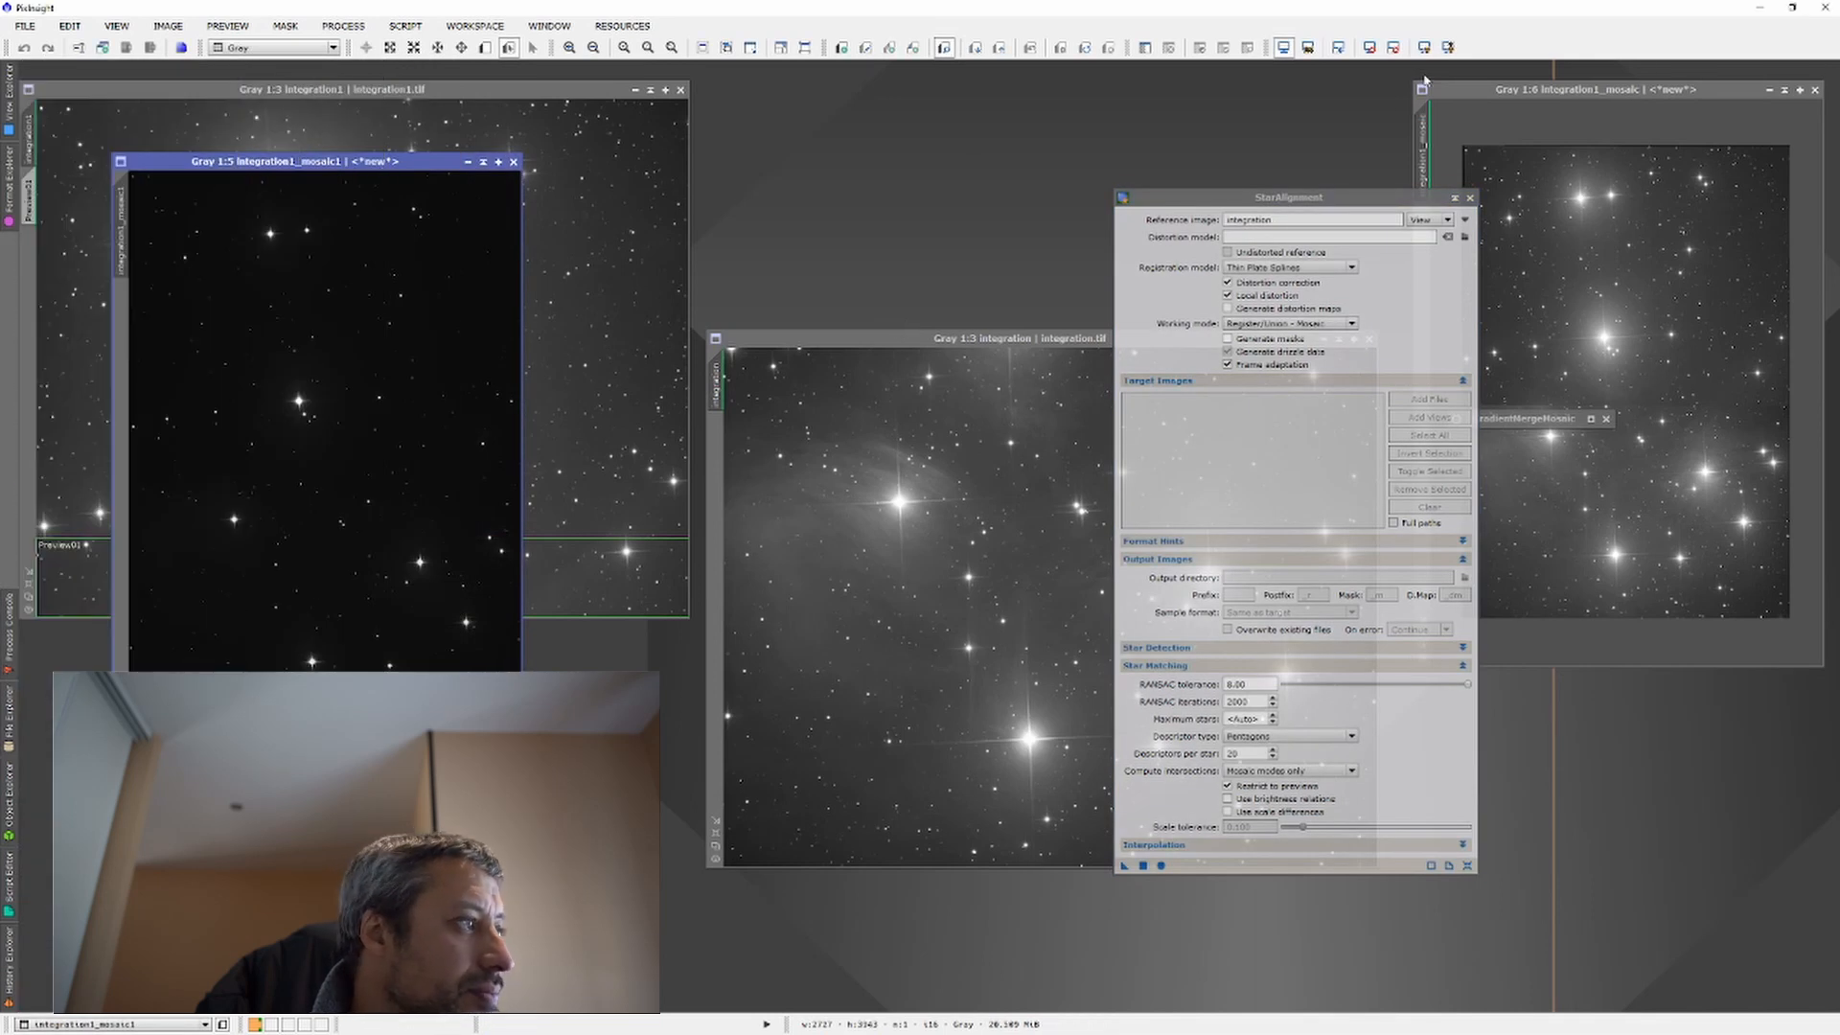
{"action": "key", "text": "ctrl+a"}
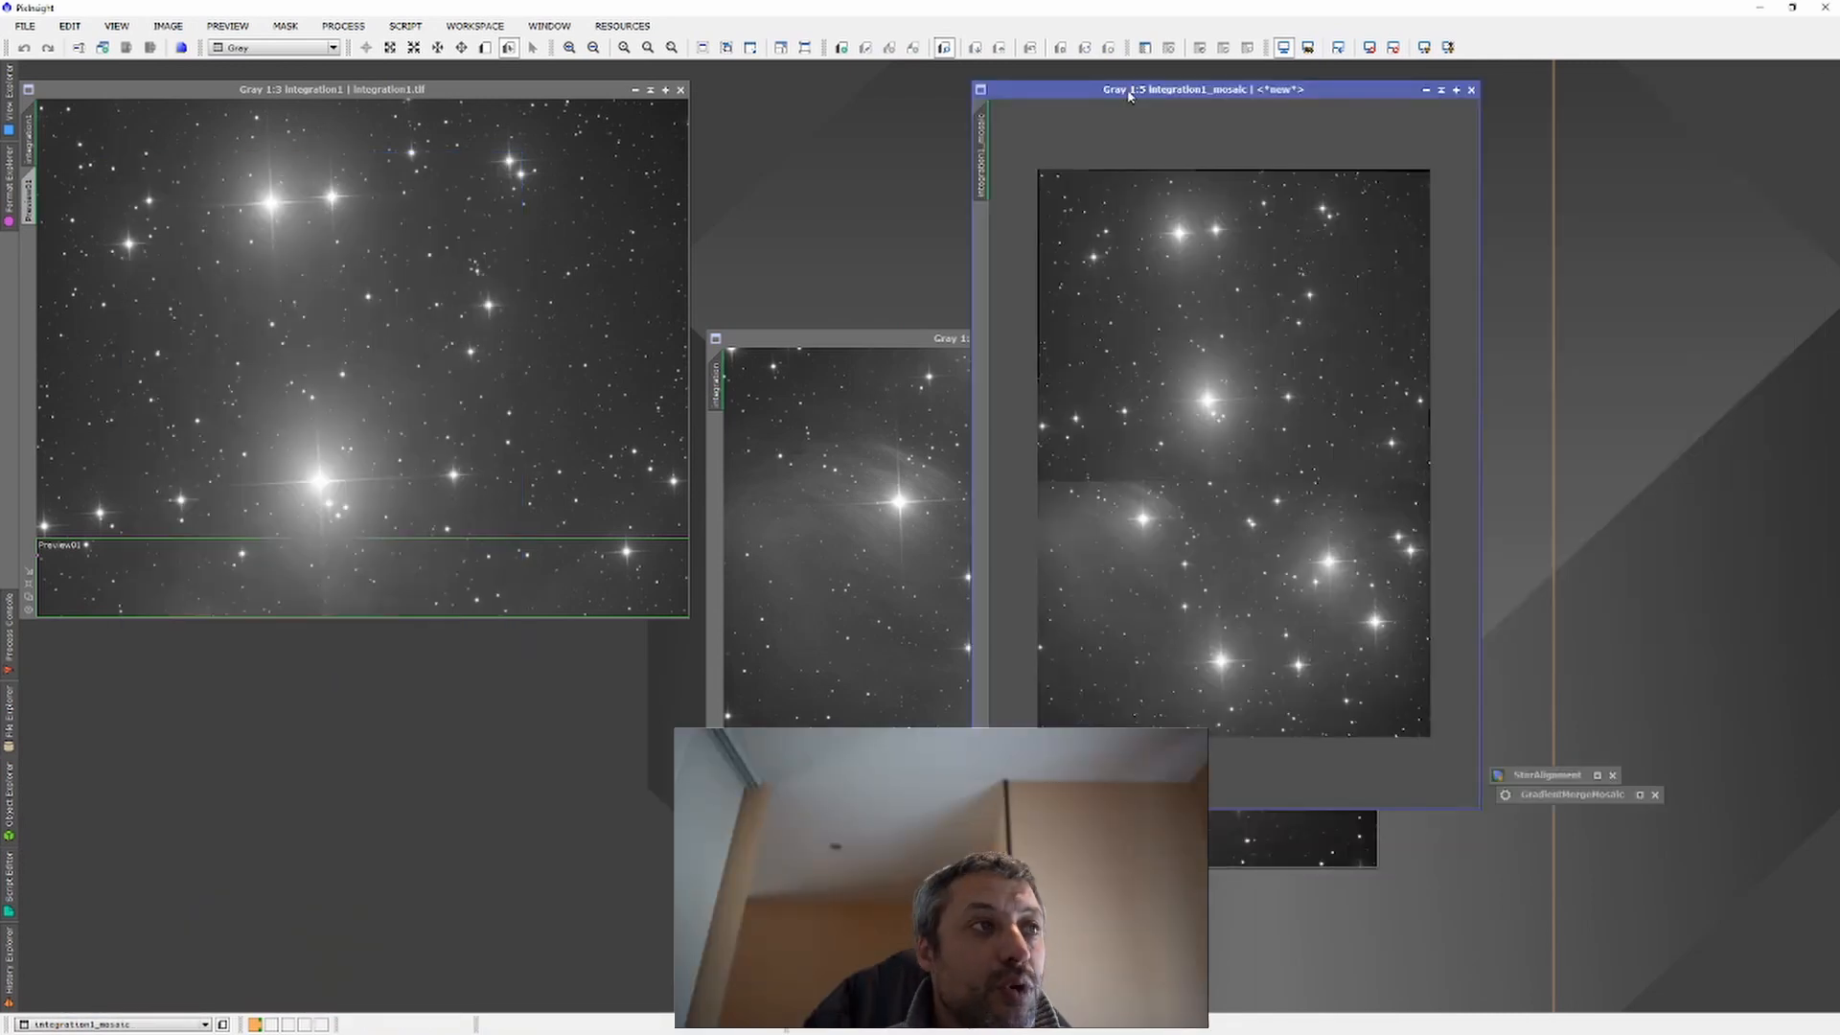
Step: Reopen StarAlignment and set integration1_mosaic as its reference image
{"action": "double_click", "coordinate": [1565, 774]}
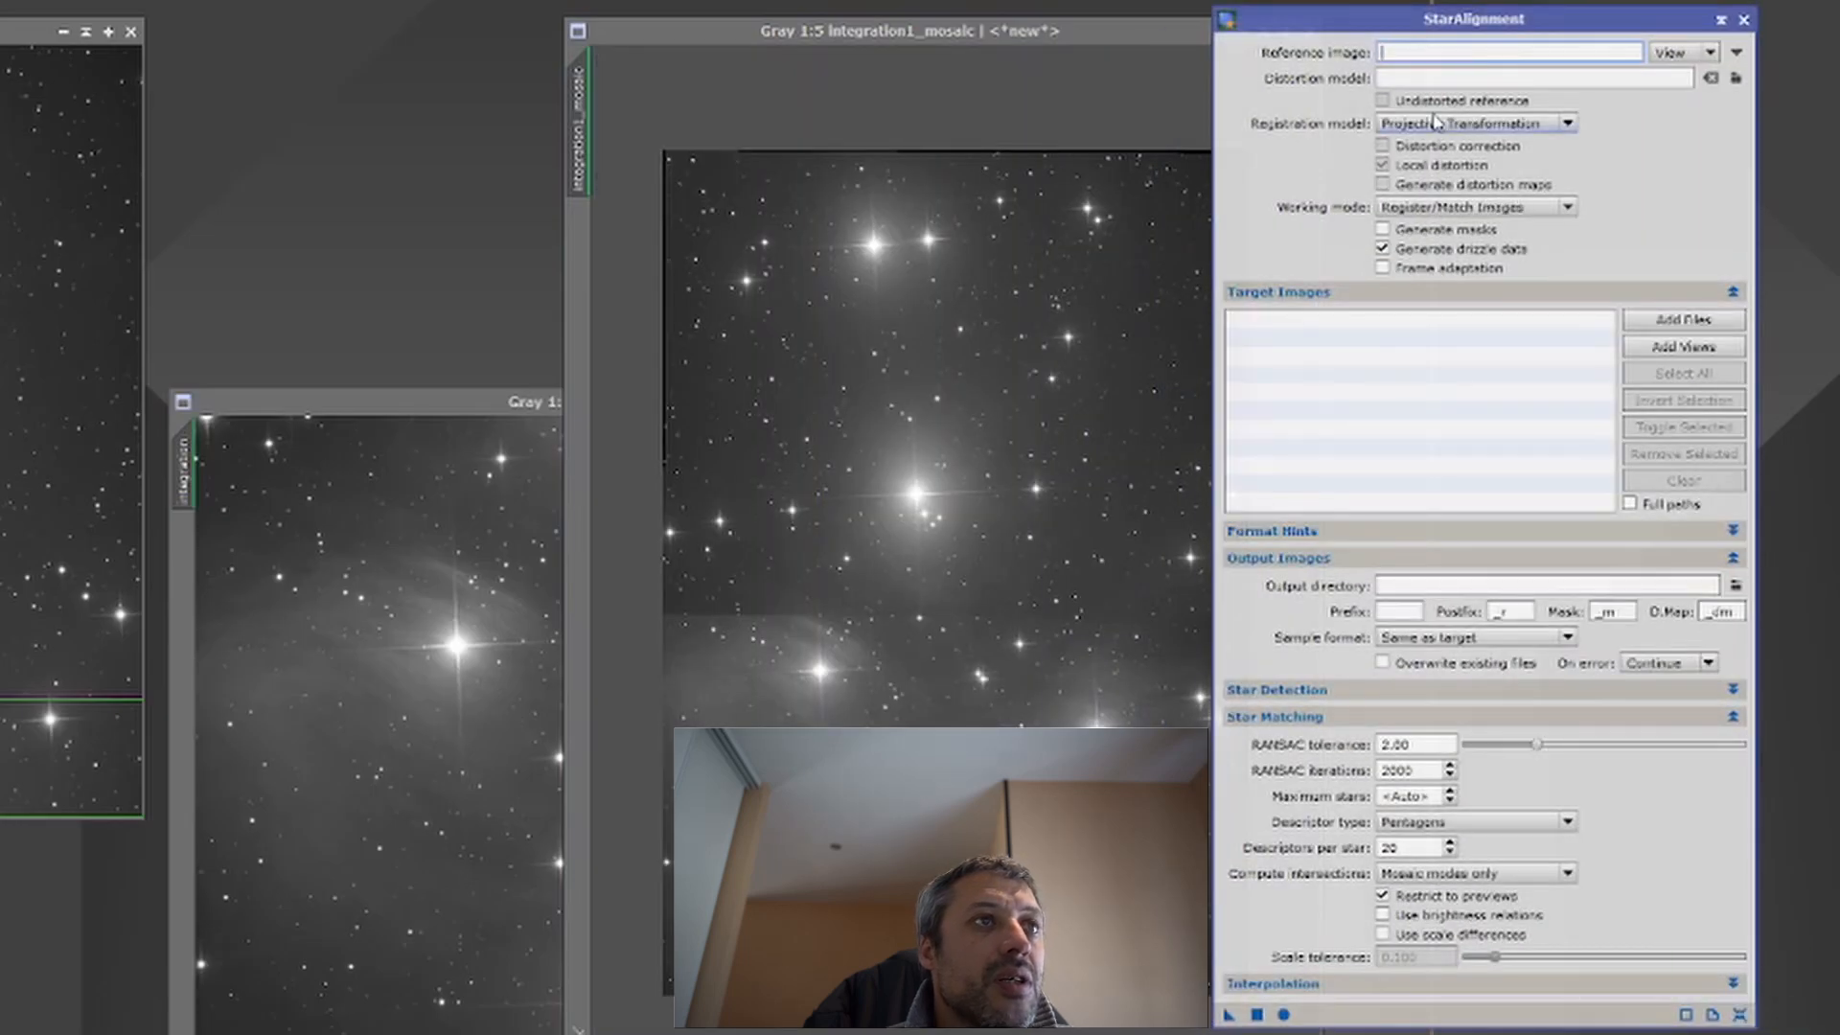
{"action": "left_click", "coordinate": [1736, 52]}
{"action": "left_click", "coordinate": [534, 643]}
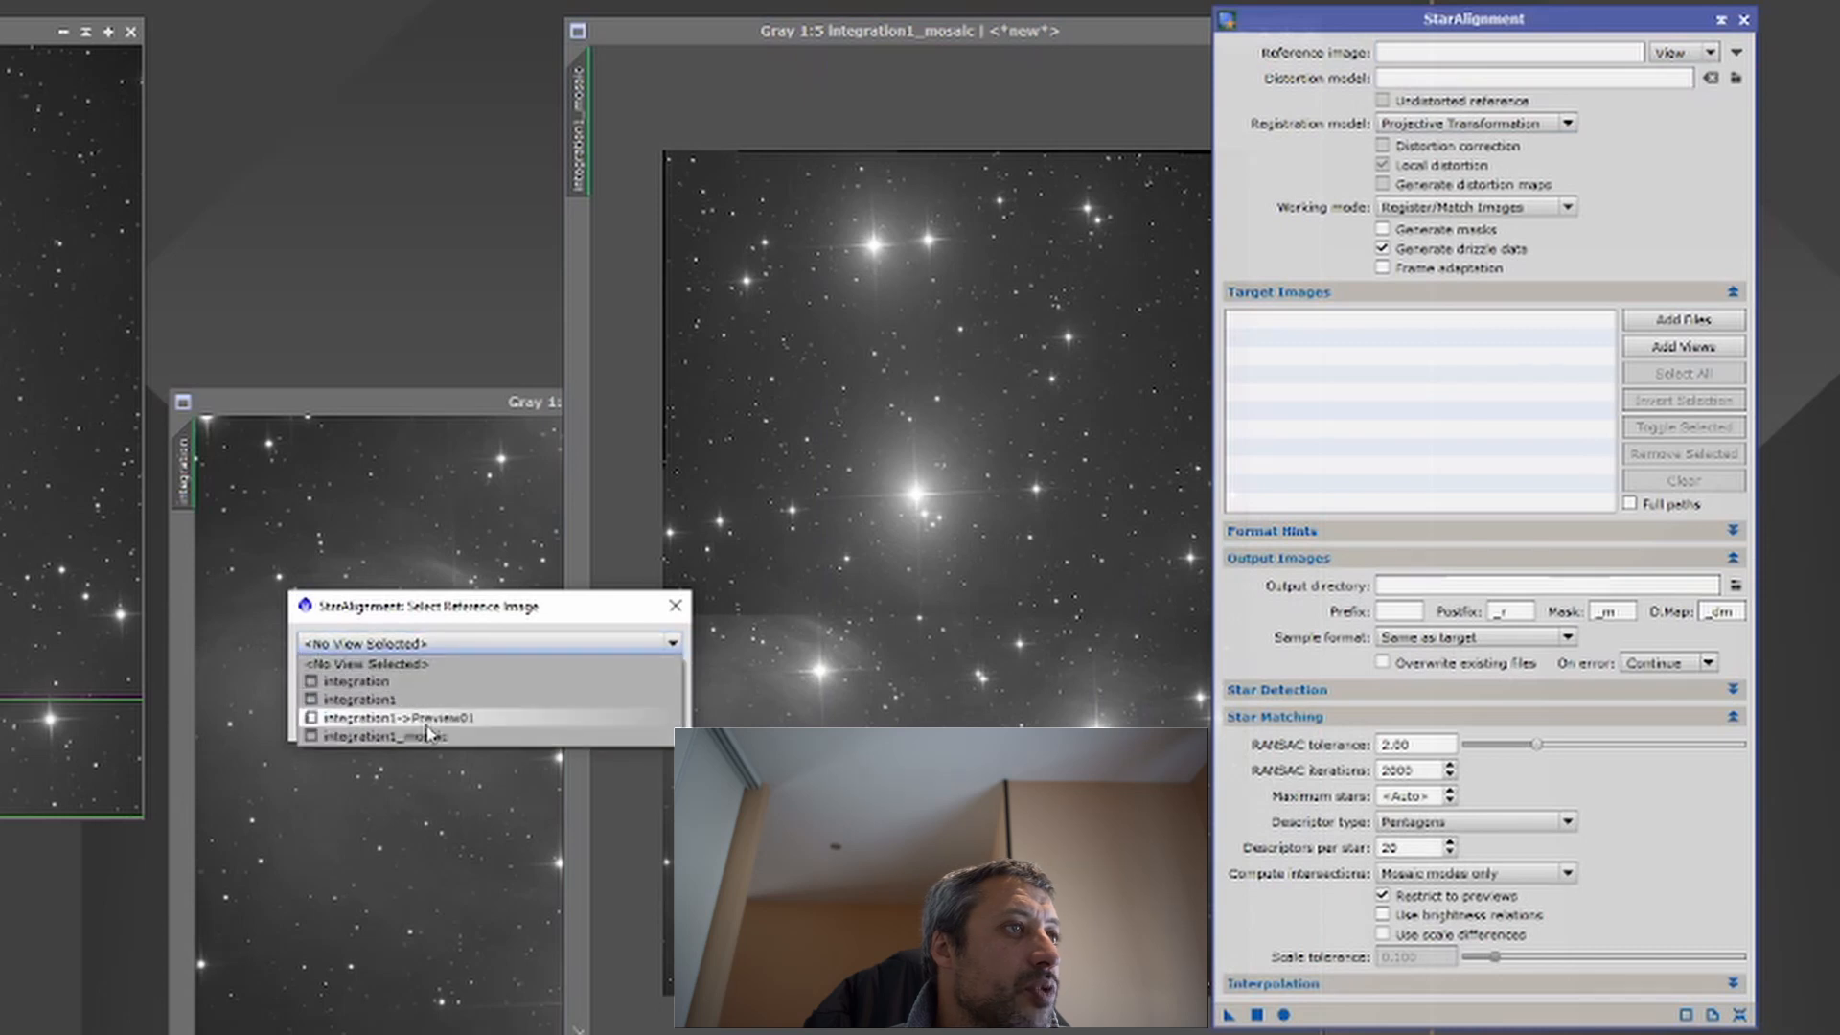
{"action": "left_click", "coordinate": [431, 736]}
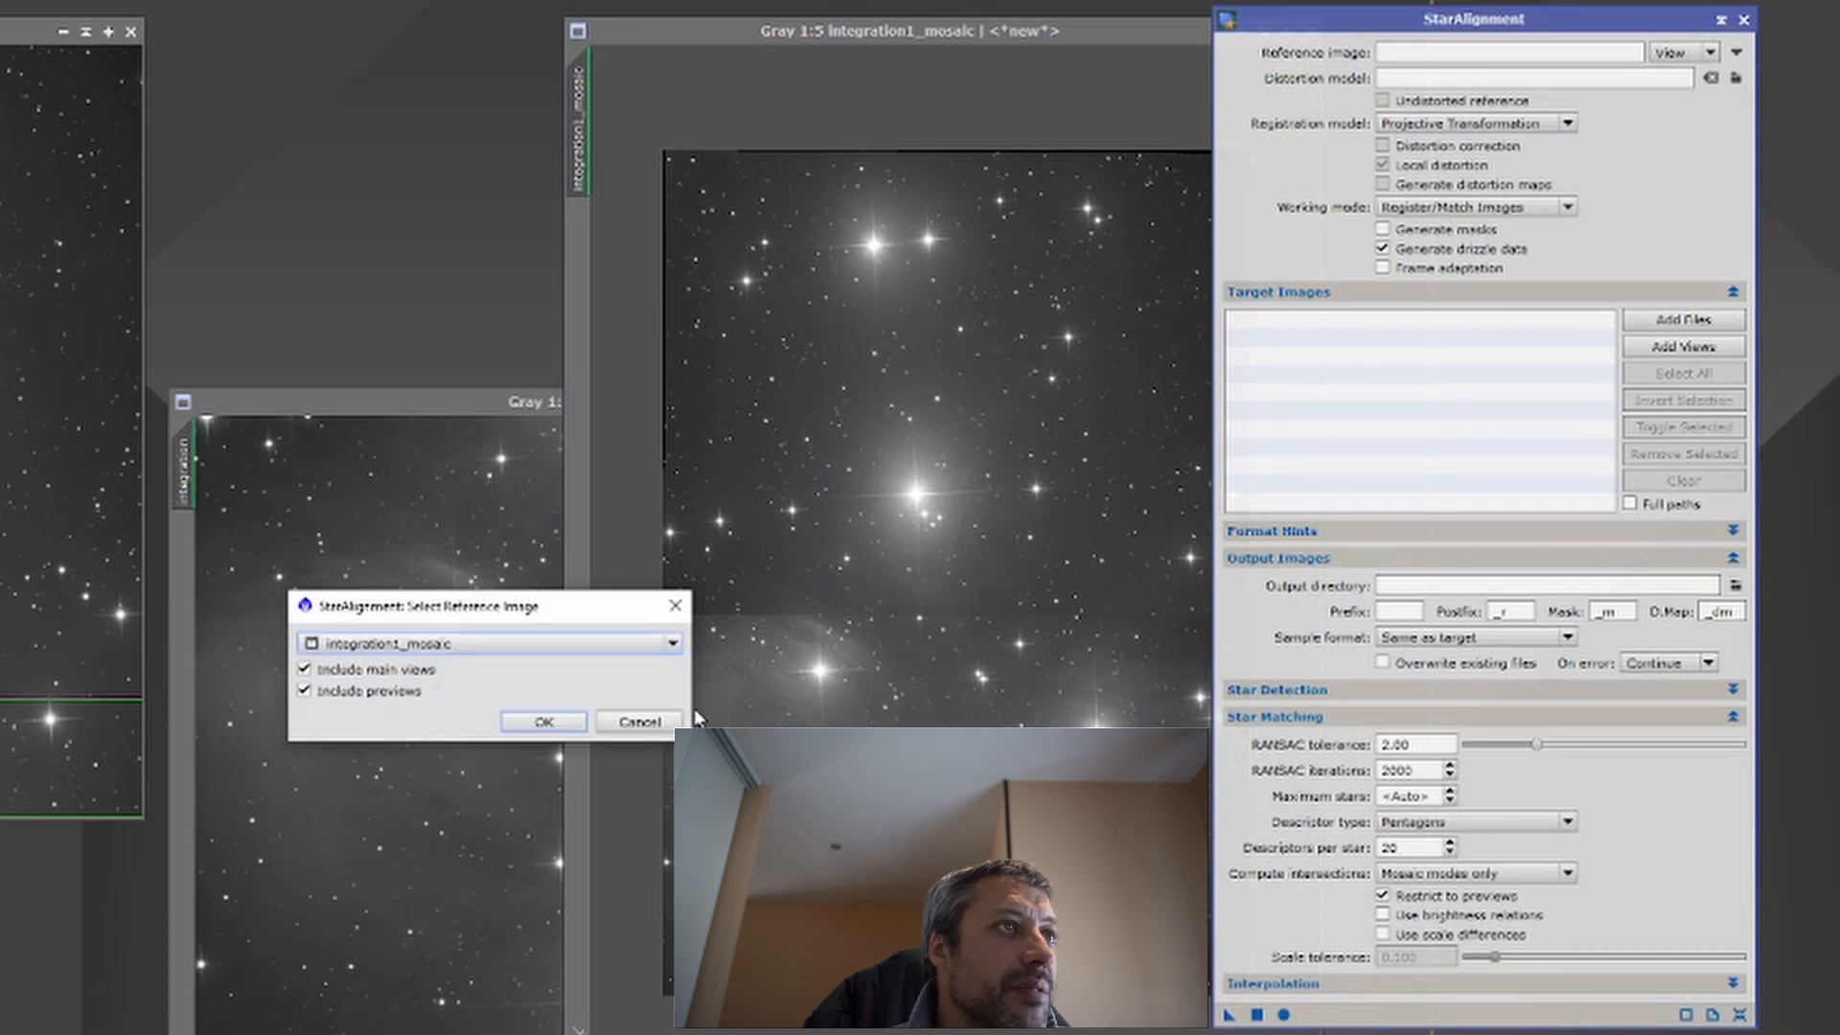
{"action": "left_click", "coordinate": [537, 724]}
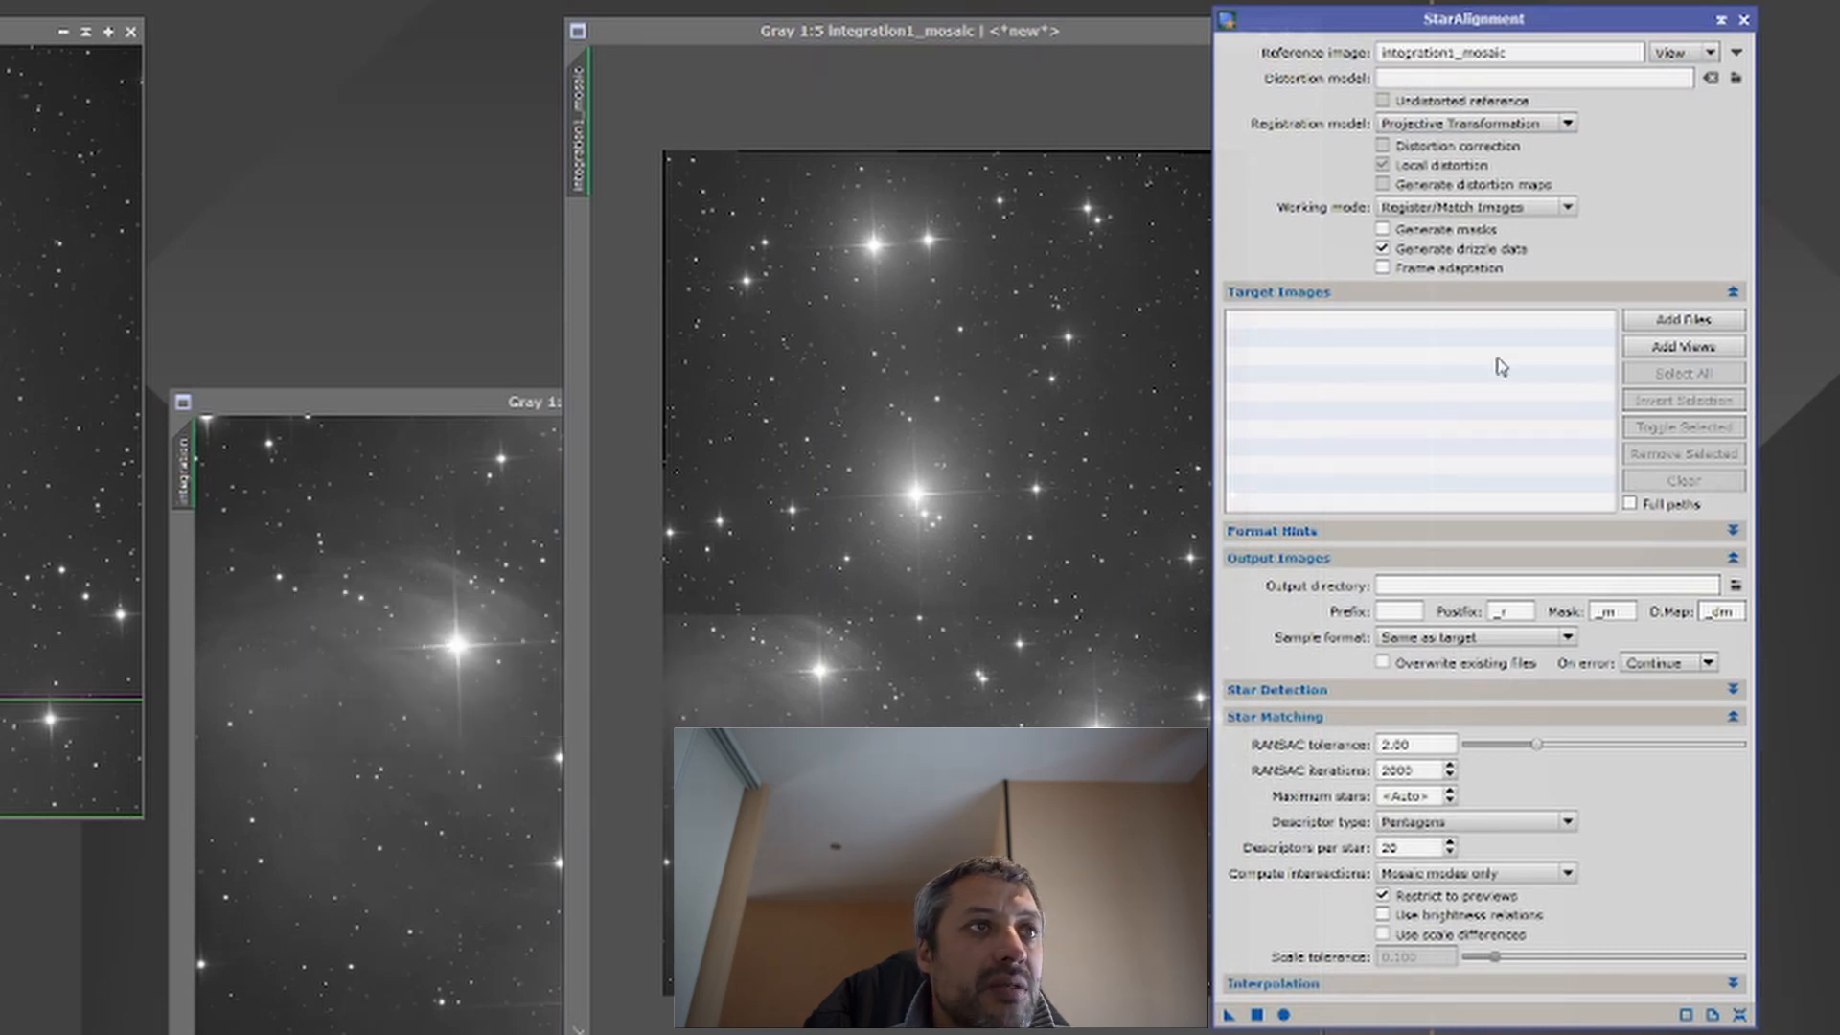
Step: Set StarAlignment to the Thin Plate Splines model with distortion correction and frame adaptation enabled, and raise the RANSAC tolerance to 8.00
{"action": "left_click", "coordinate": [1466, 124]}
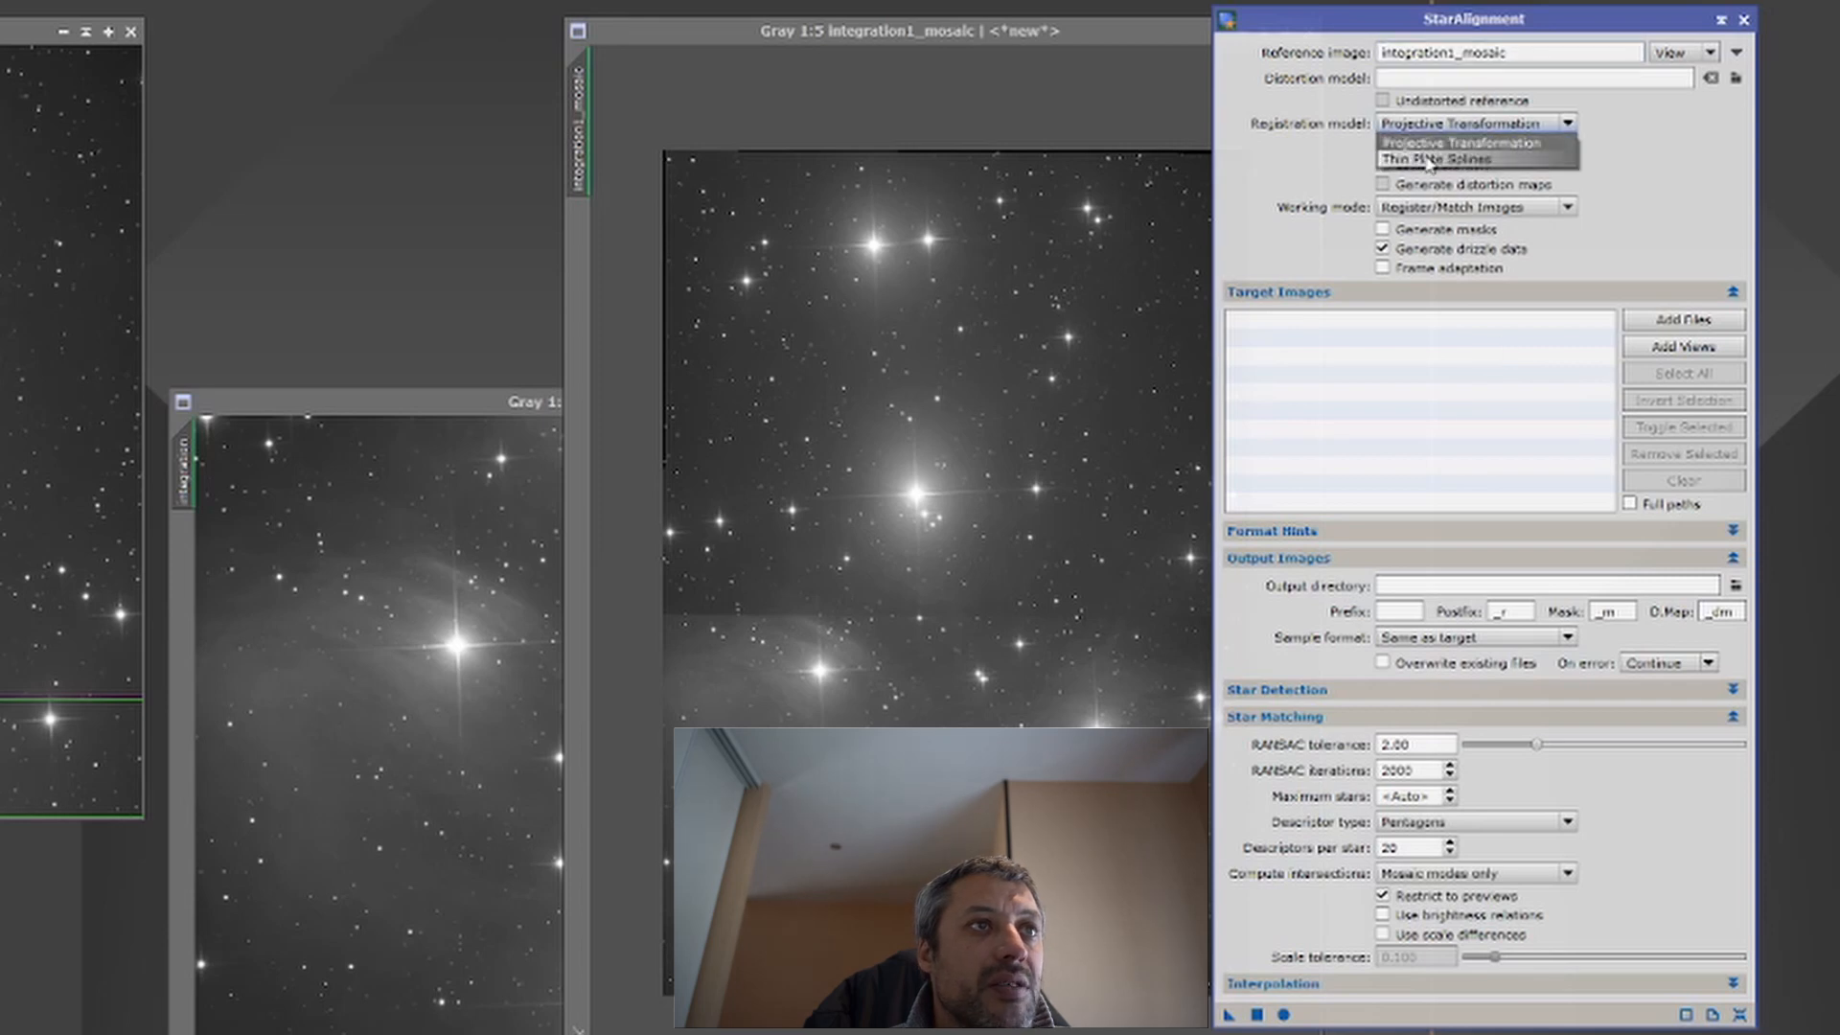
{"action": "left_click", "coordinate": [1428, 160]}
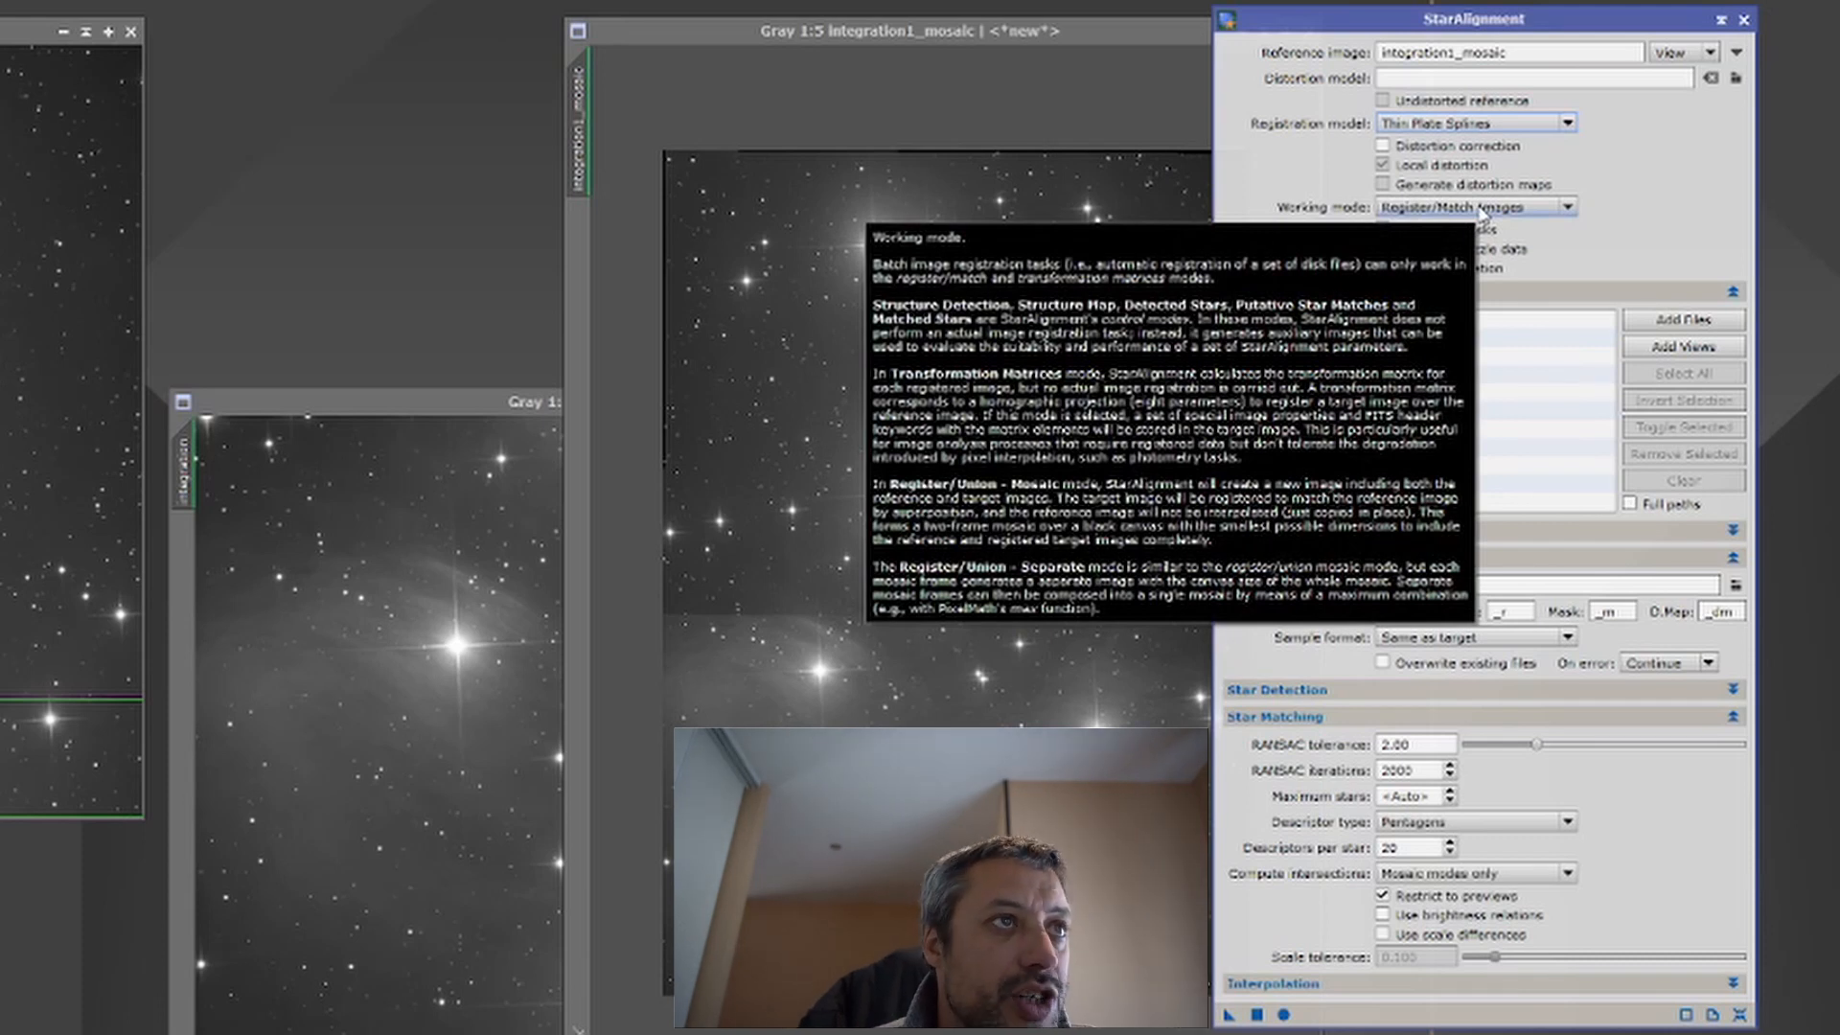
{"action": "left_click", "coordinate": [1445, 149]}
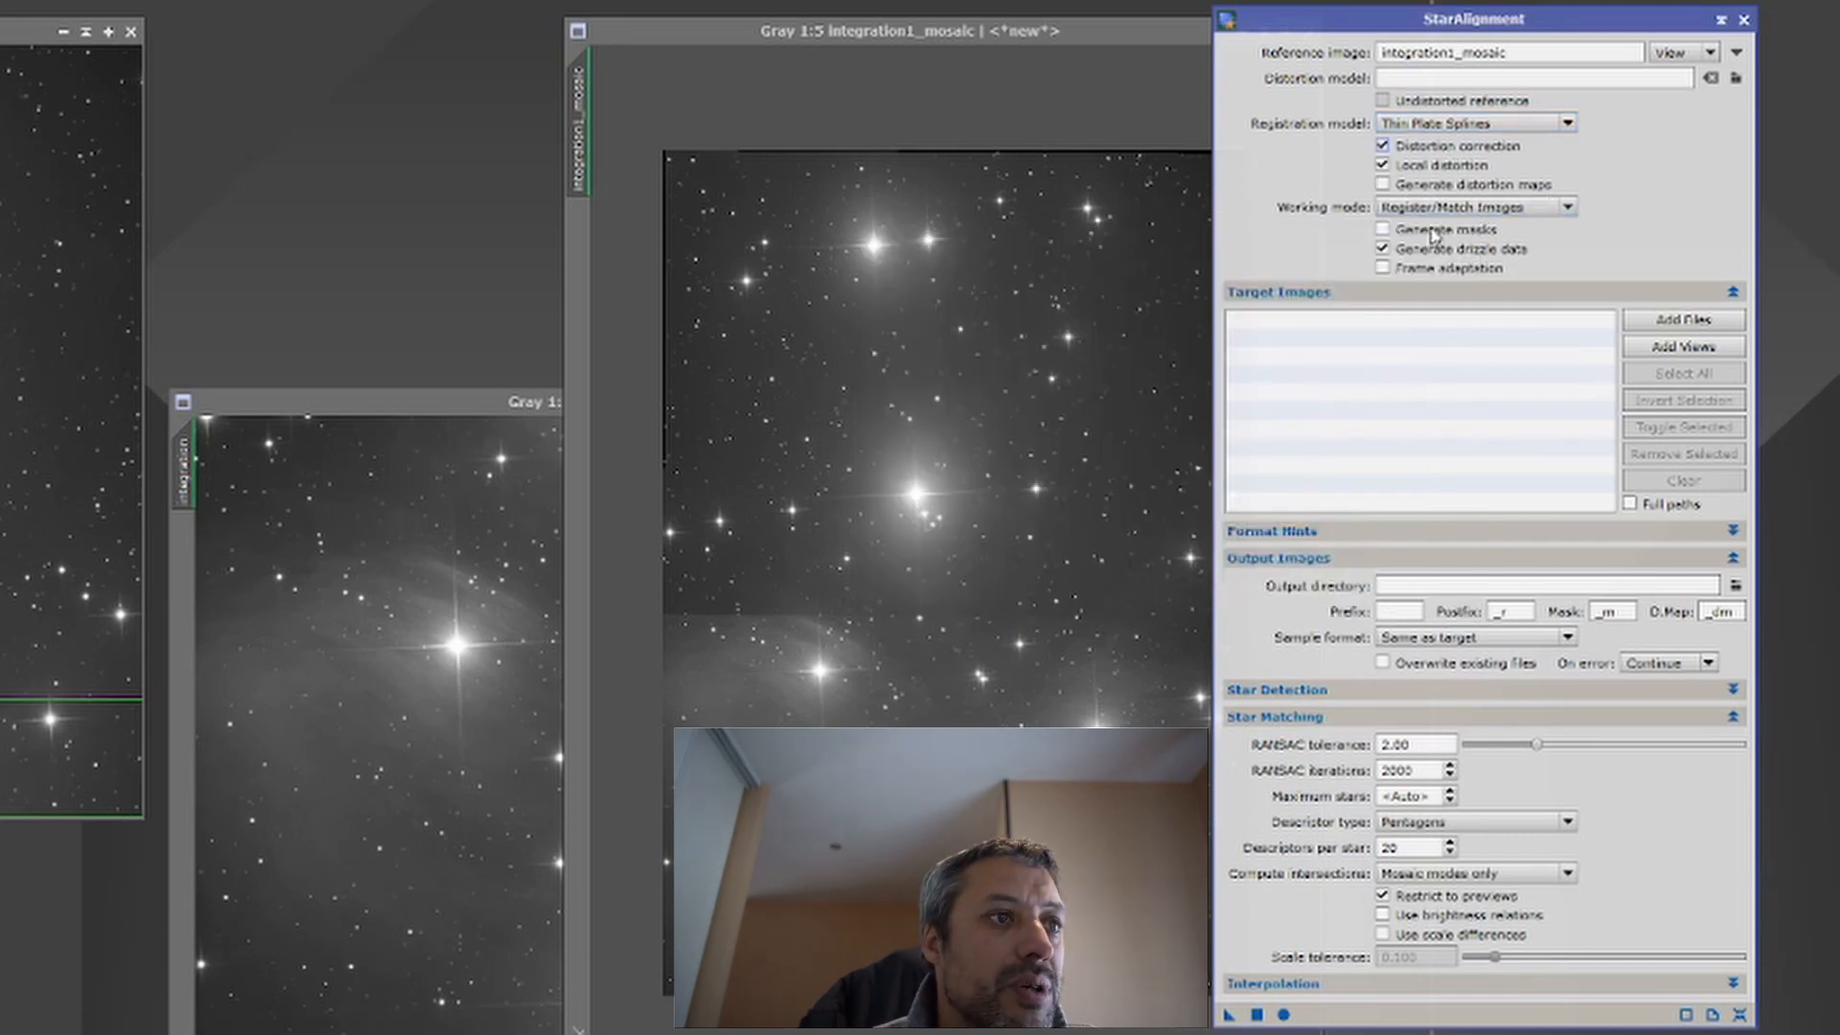
{"action": "left_click", "coordinate": [1383, 269]}
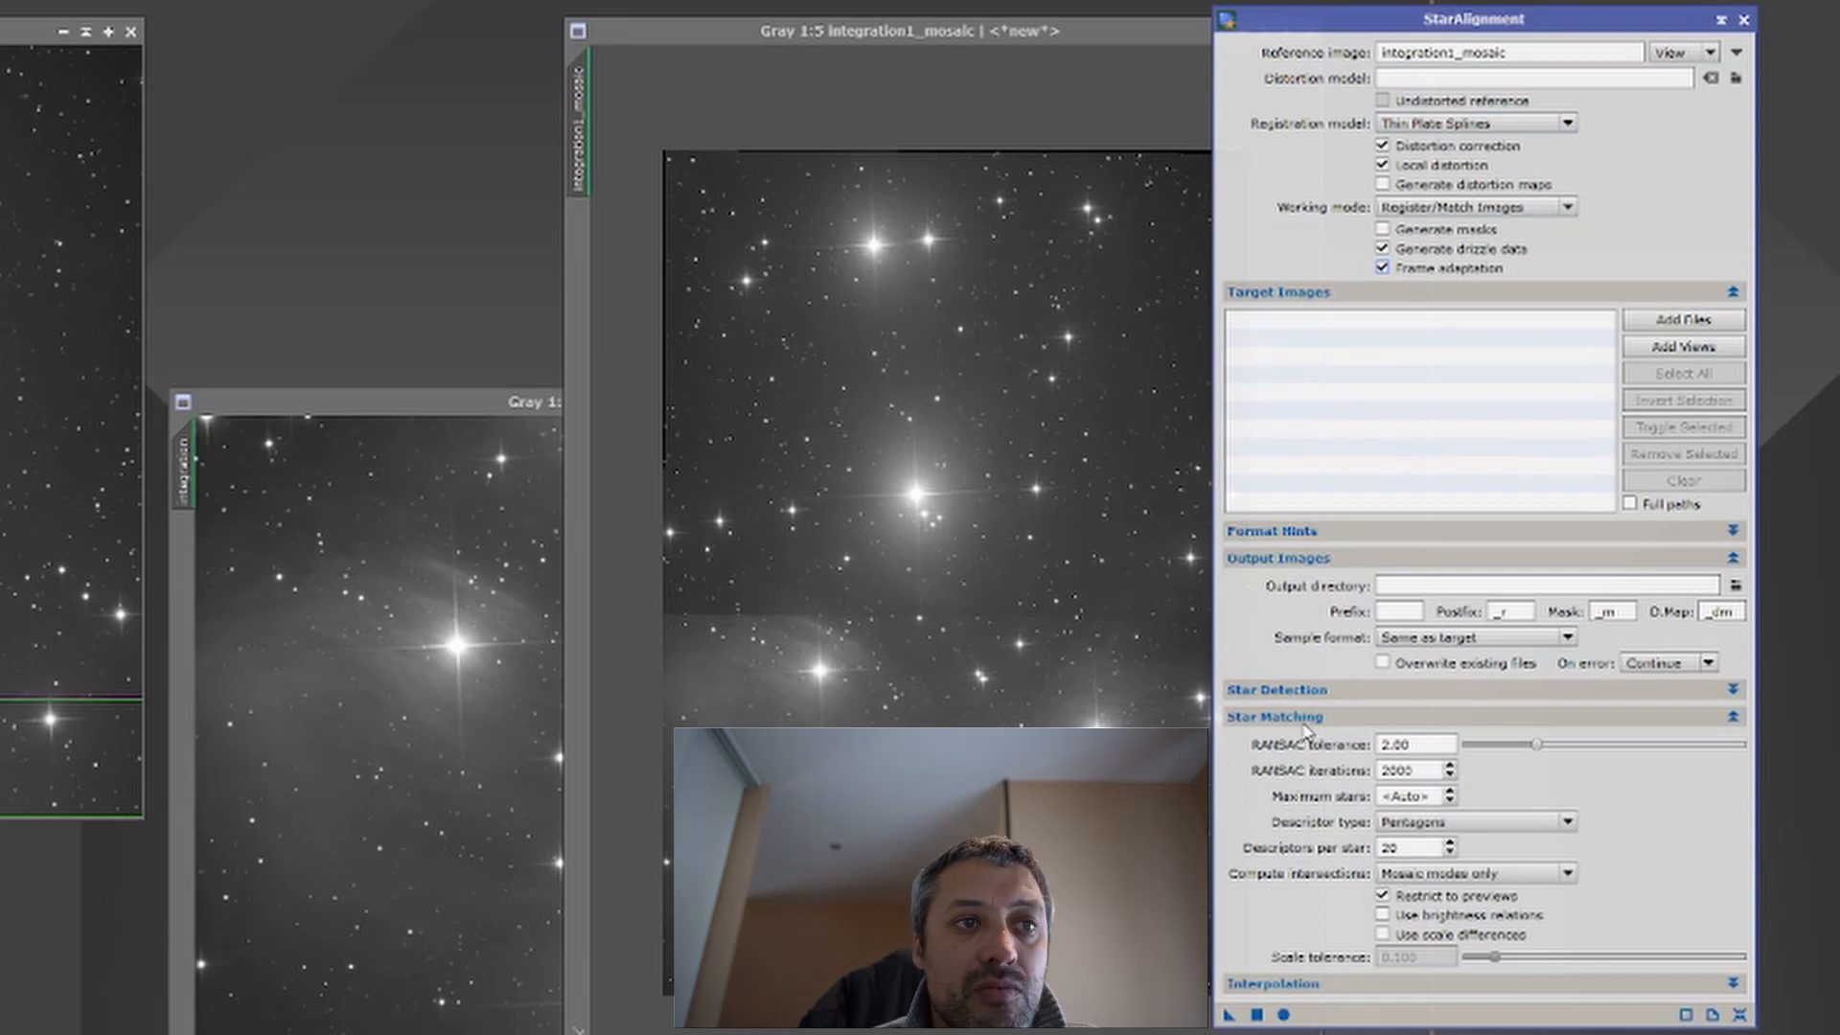
{"action": "left_click_drag", "start_coordinate": [1536, 744], "coordinate": [1746, 746]}
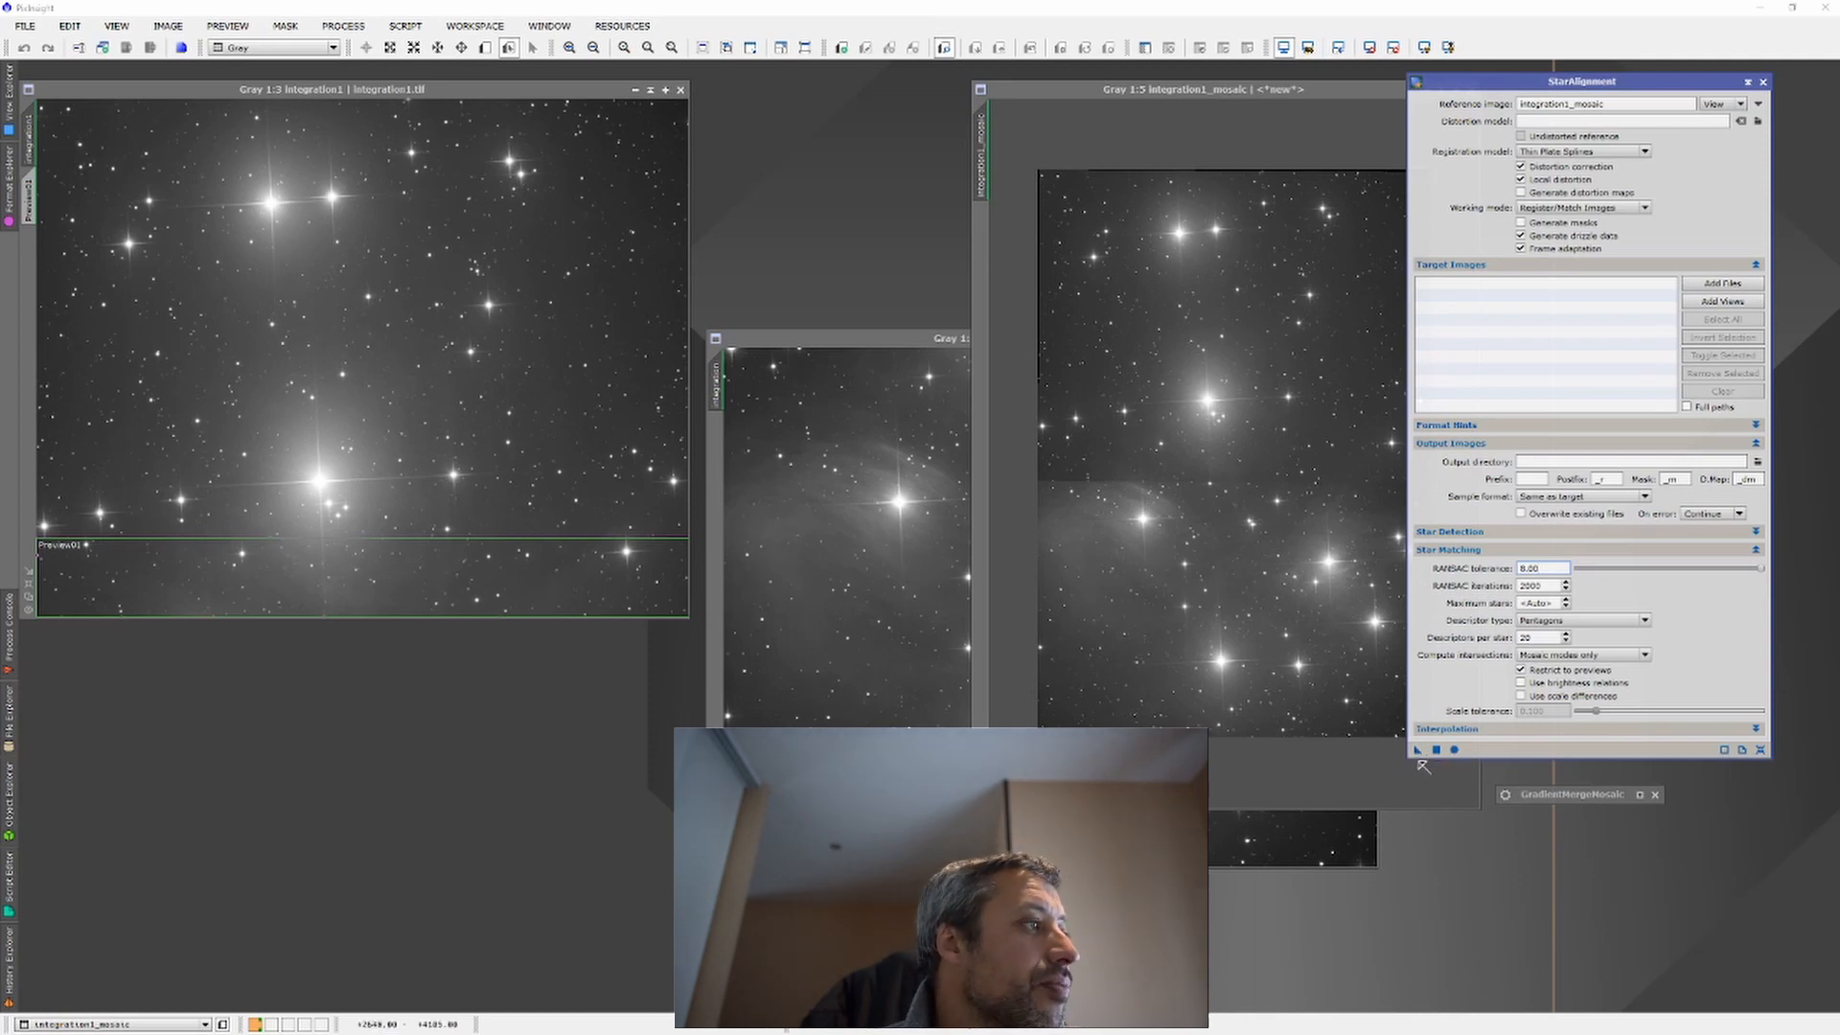
Step: Delete the overlap preview from integration1
{"action": "left_click", "coordinate": [291, 27]}
{"action": "left_click", "coordinate": [363, 578]}
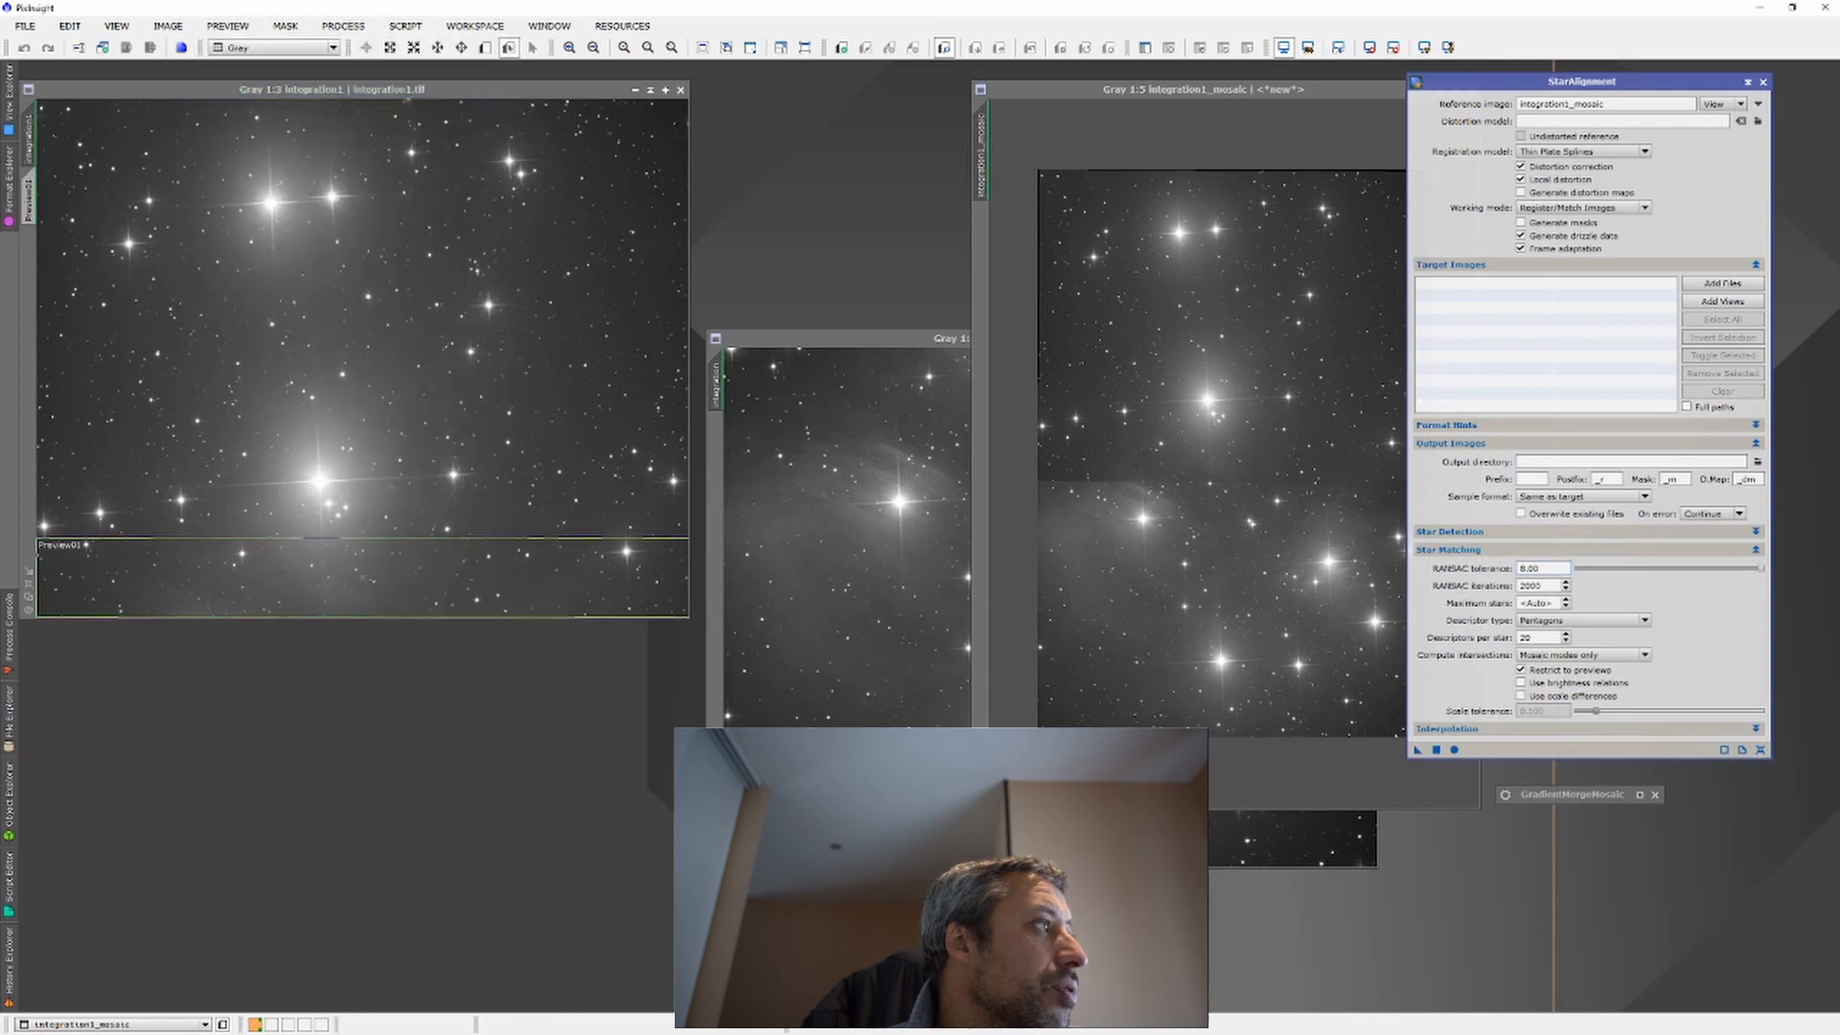
{"action": "left_click", "coordinate": [228, 26]}
{"action": "left_click", "coordinate": [240, 316]}
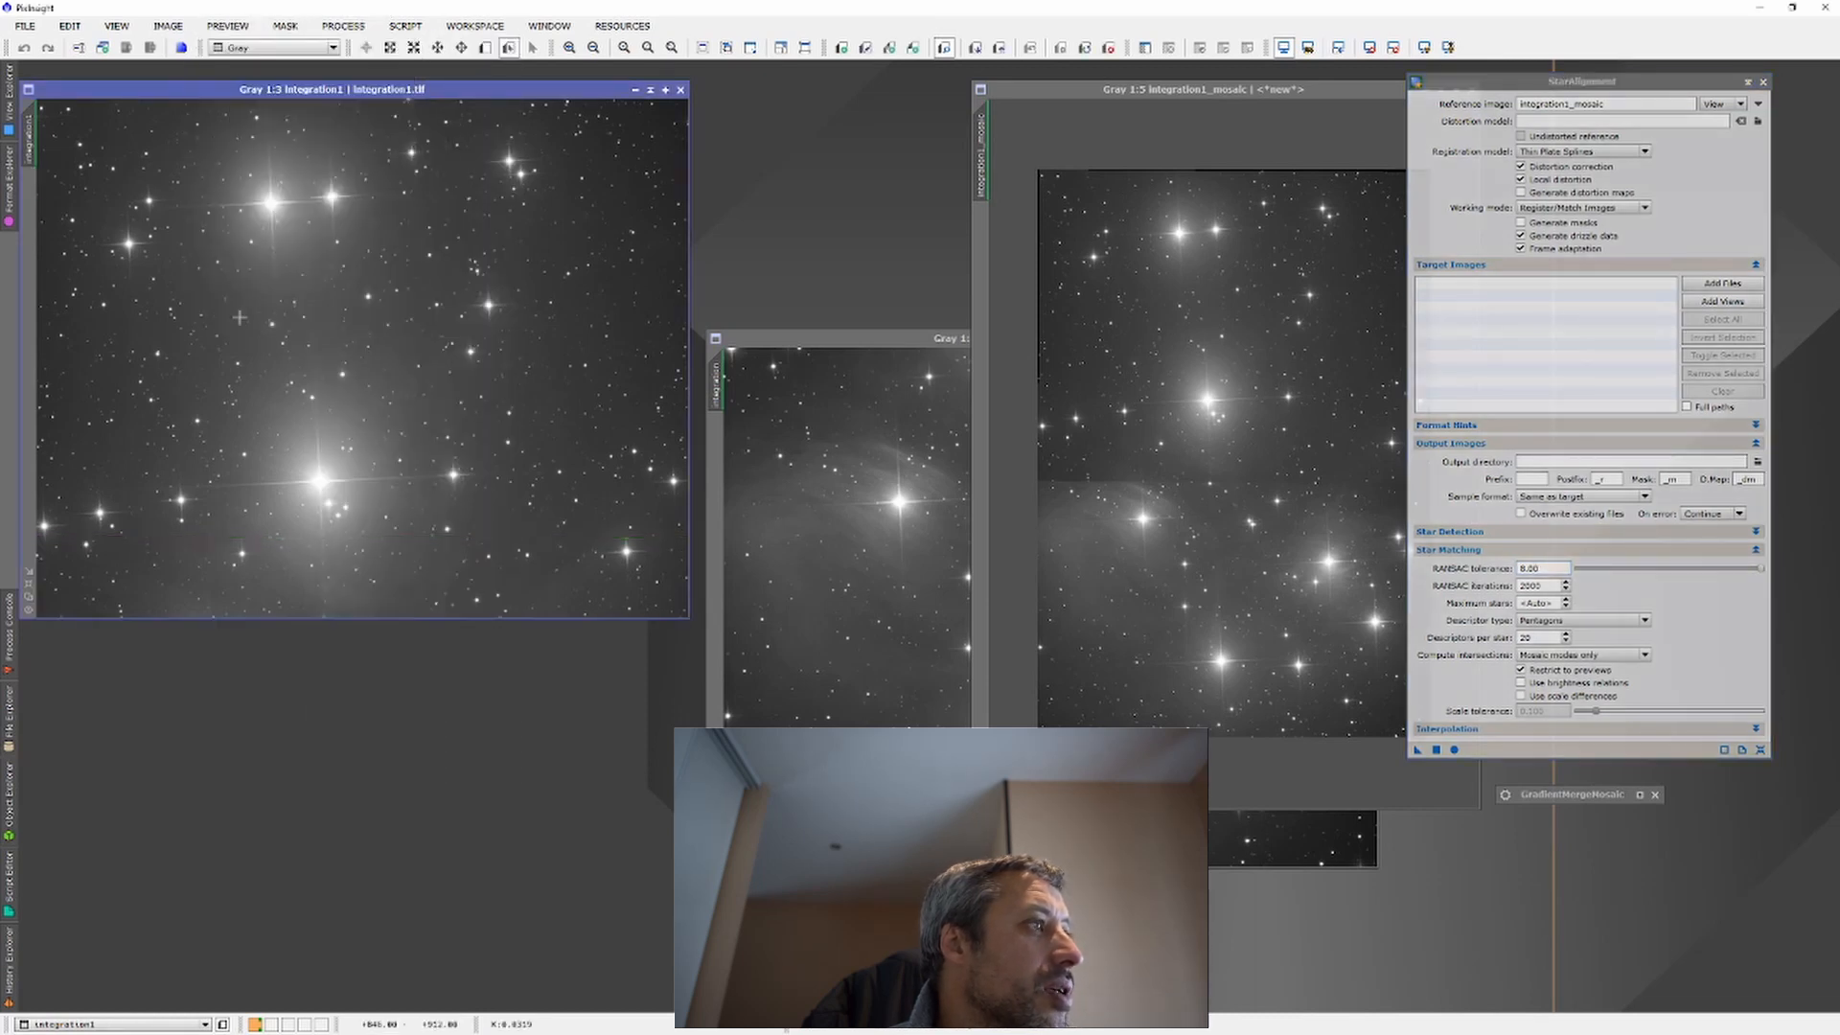
Step: Run StarAlignment on integration1 and on integration to register each one to the mosaic
{"action": "left_click_drag", "start_coordinate": [833, 340], "coordinate": [166, 474]}
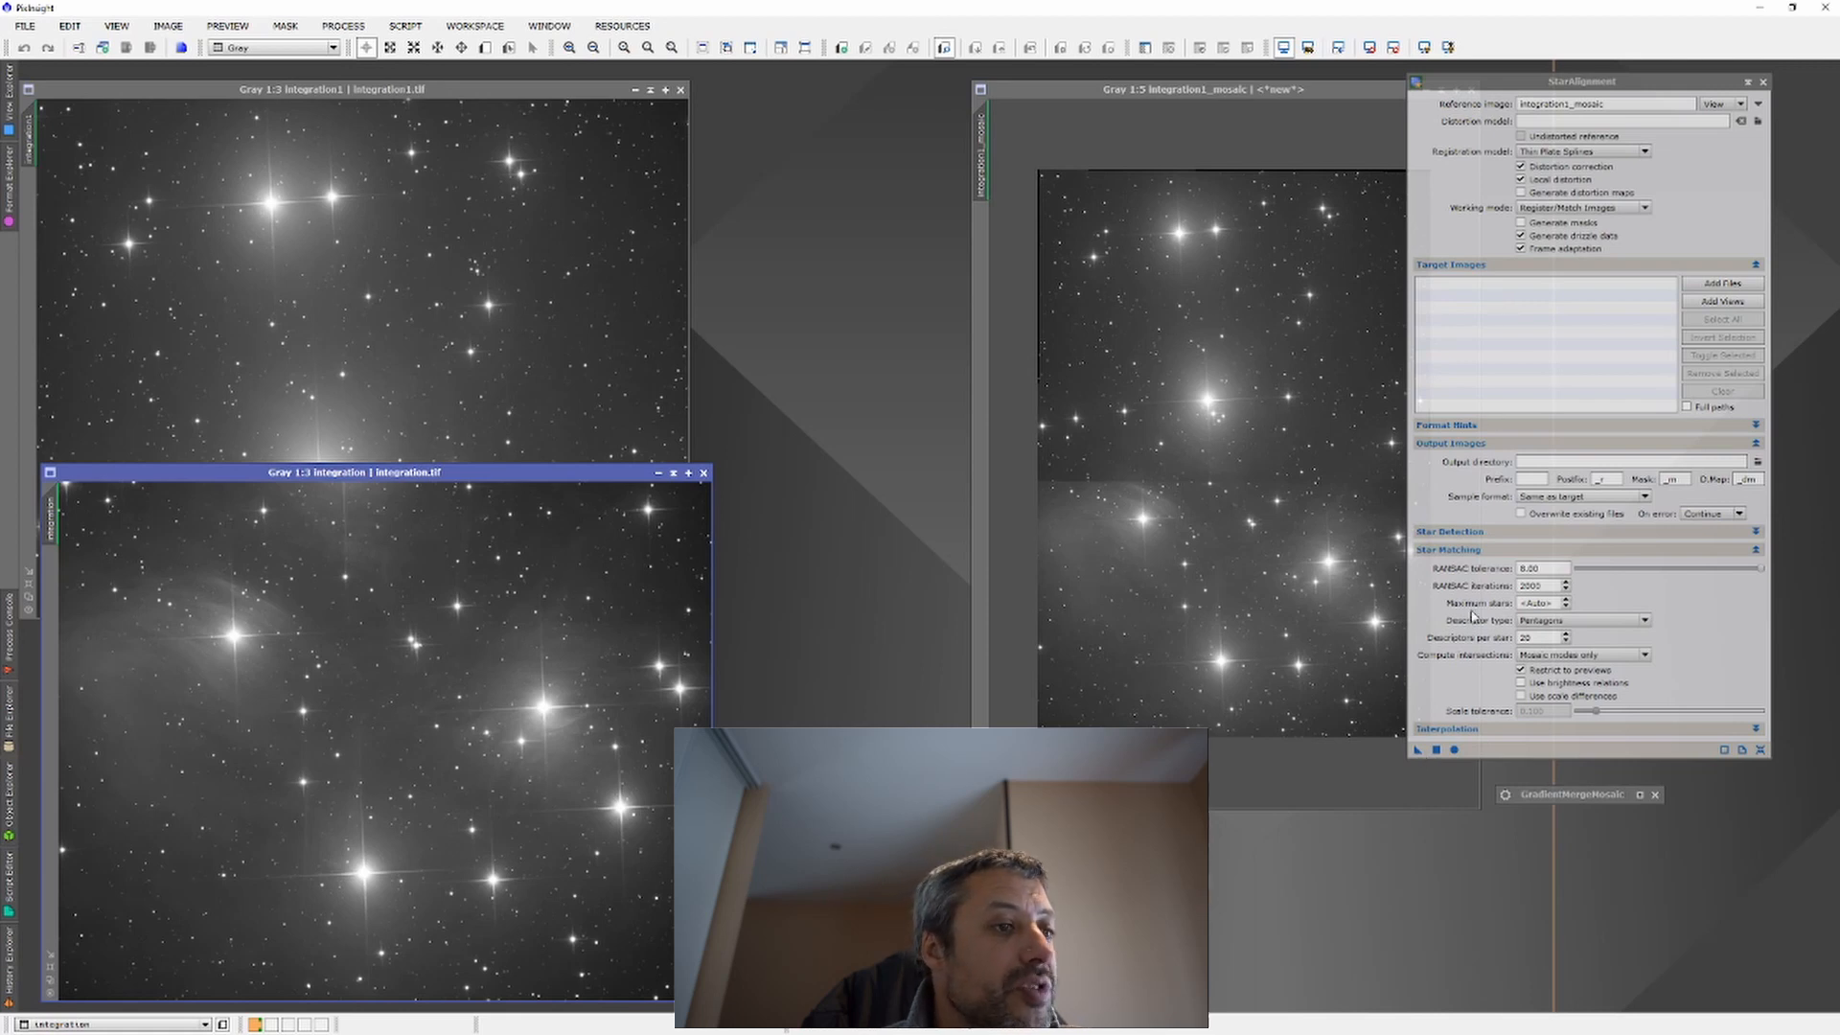
{"action": "left_click_drag", "start_coordinate": [1418, 754], "coordinate": [406, 249]}
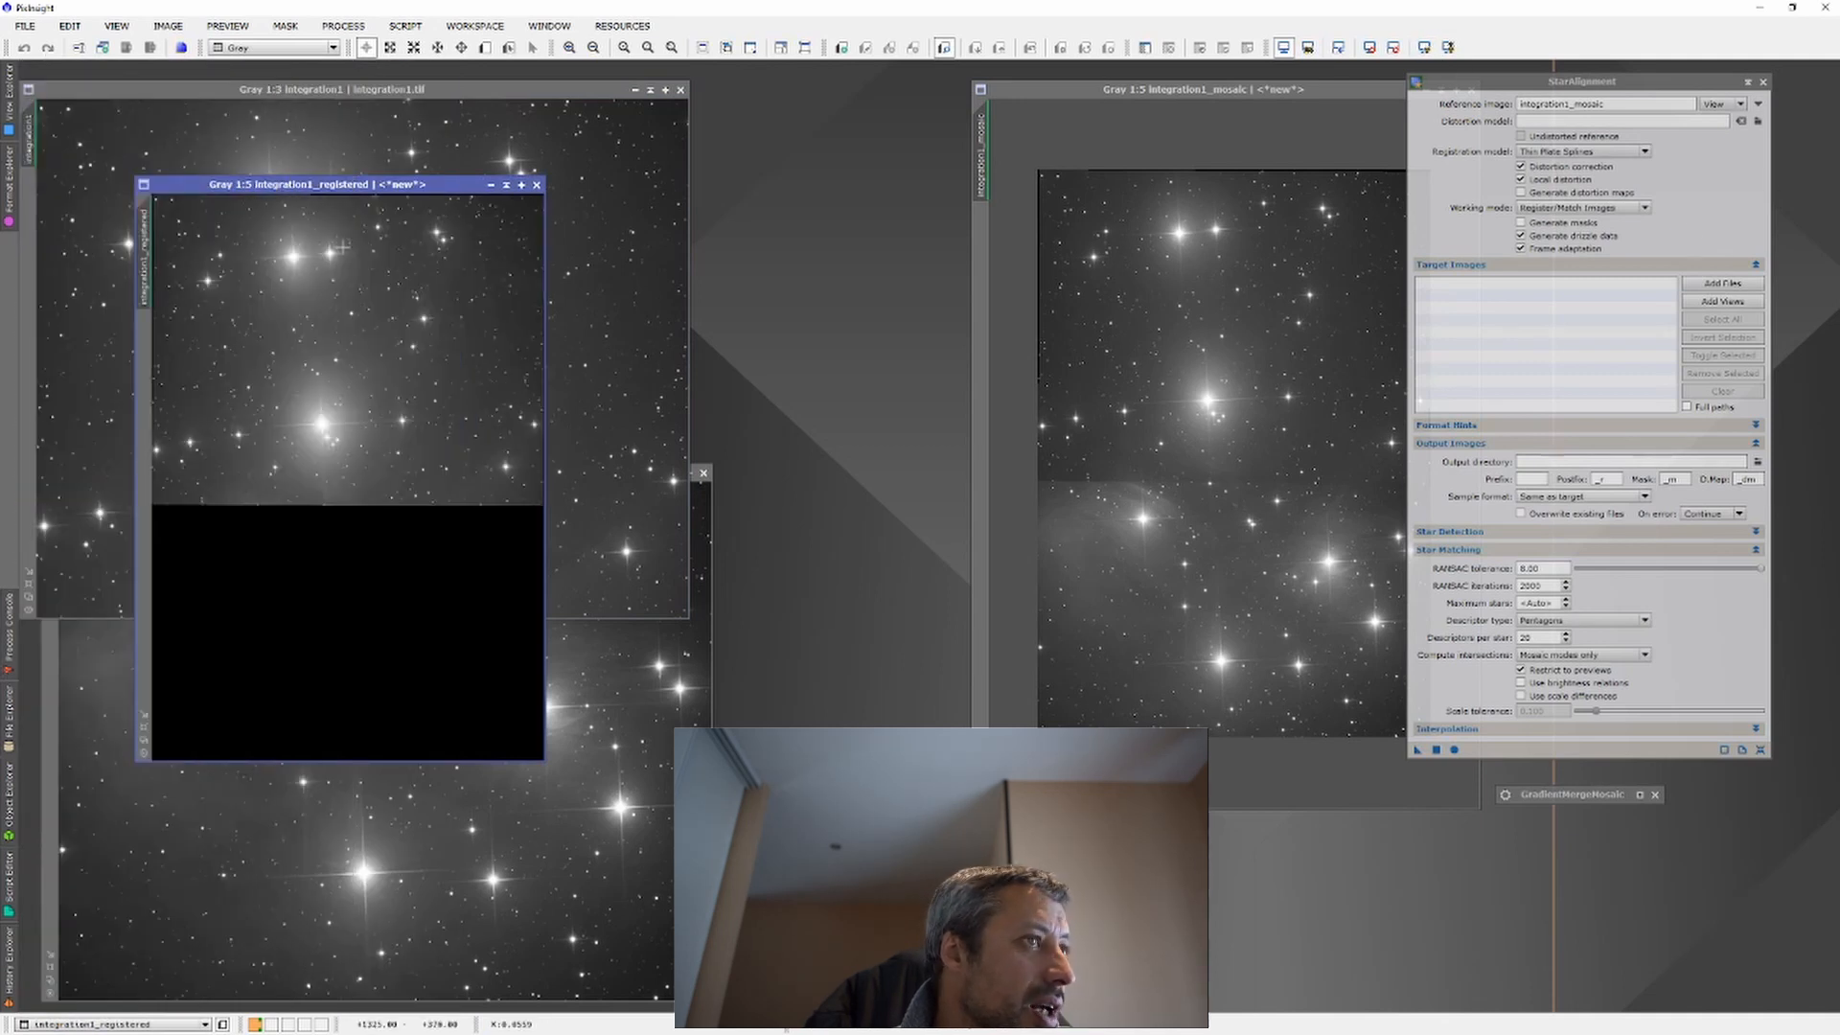
{"action": "left_click_drag", "start_coordinate": [386, 184], "coordinate": [1014, 89]}
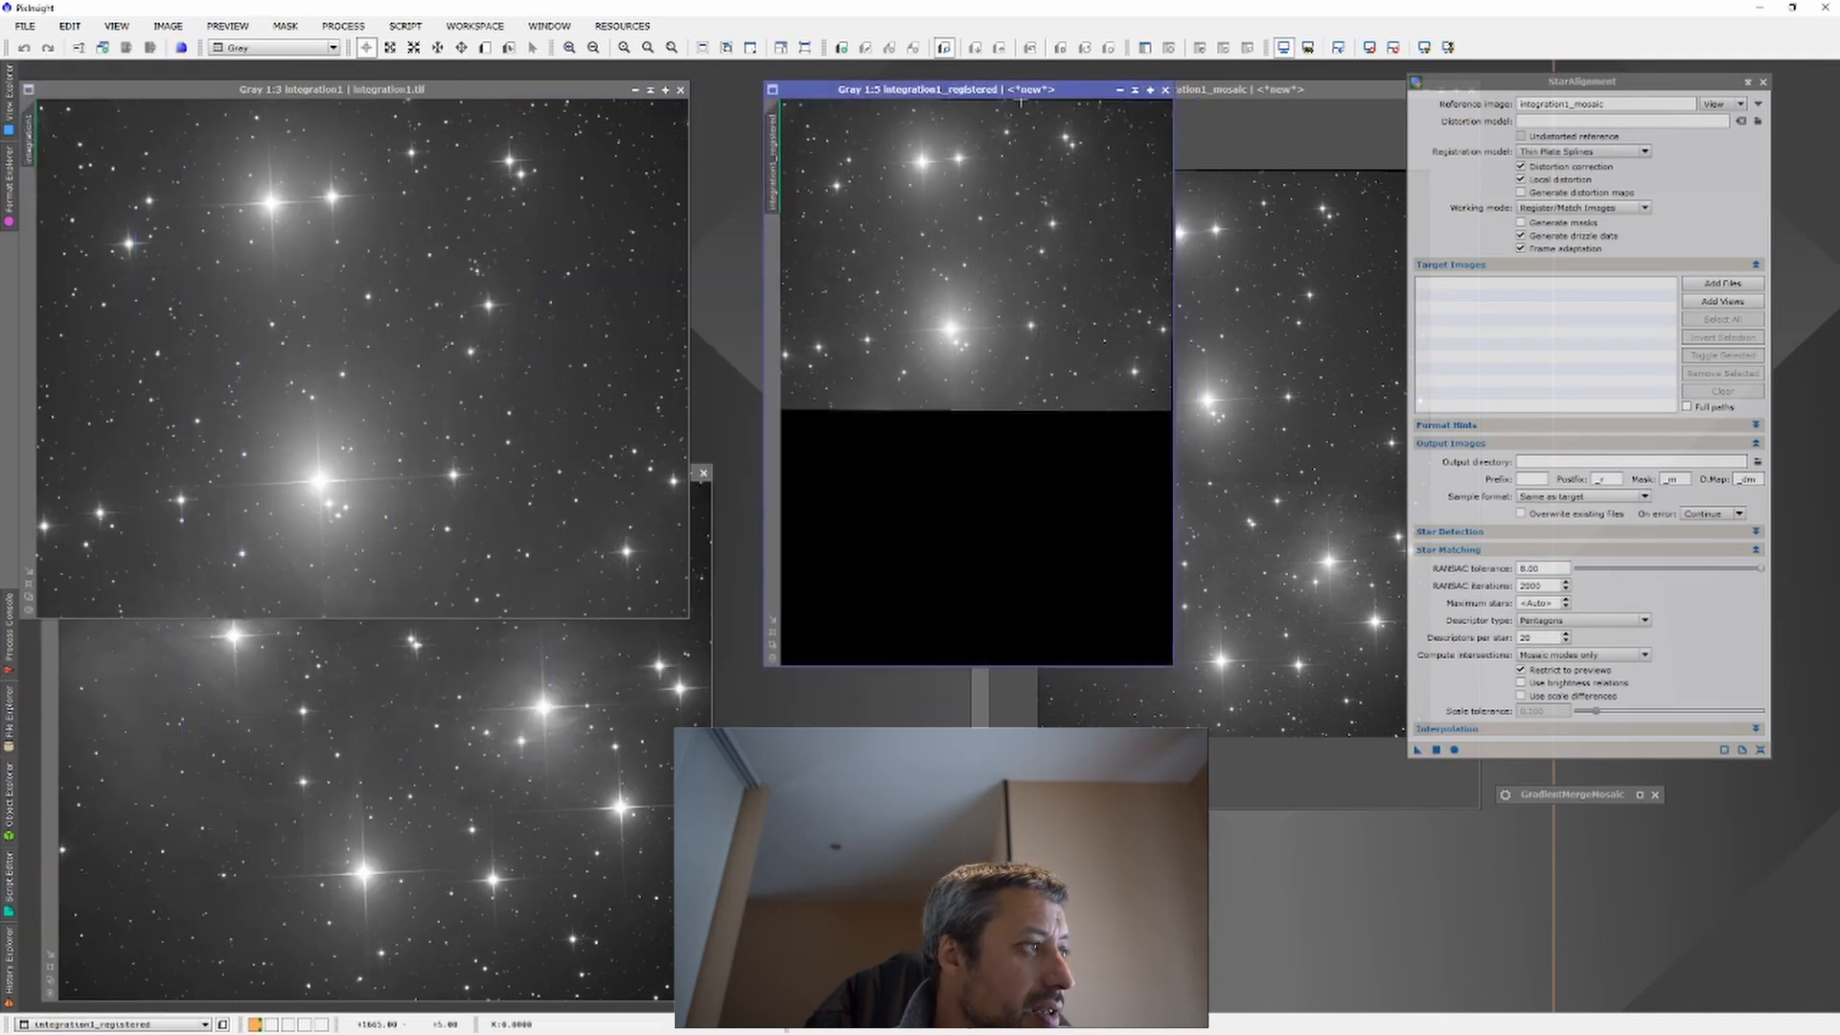
{"action": "left_click", "coordinate": [420, 803]}
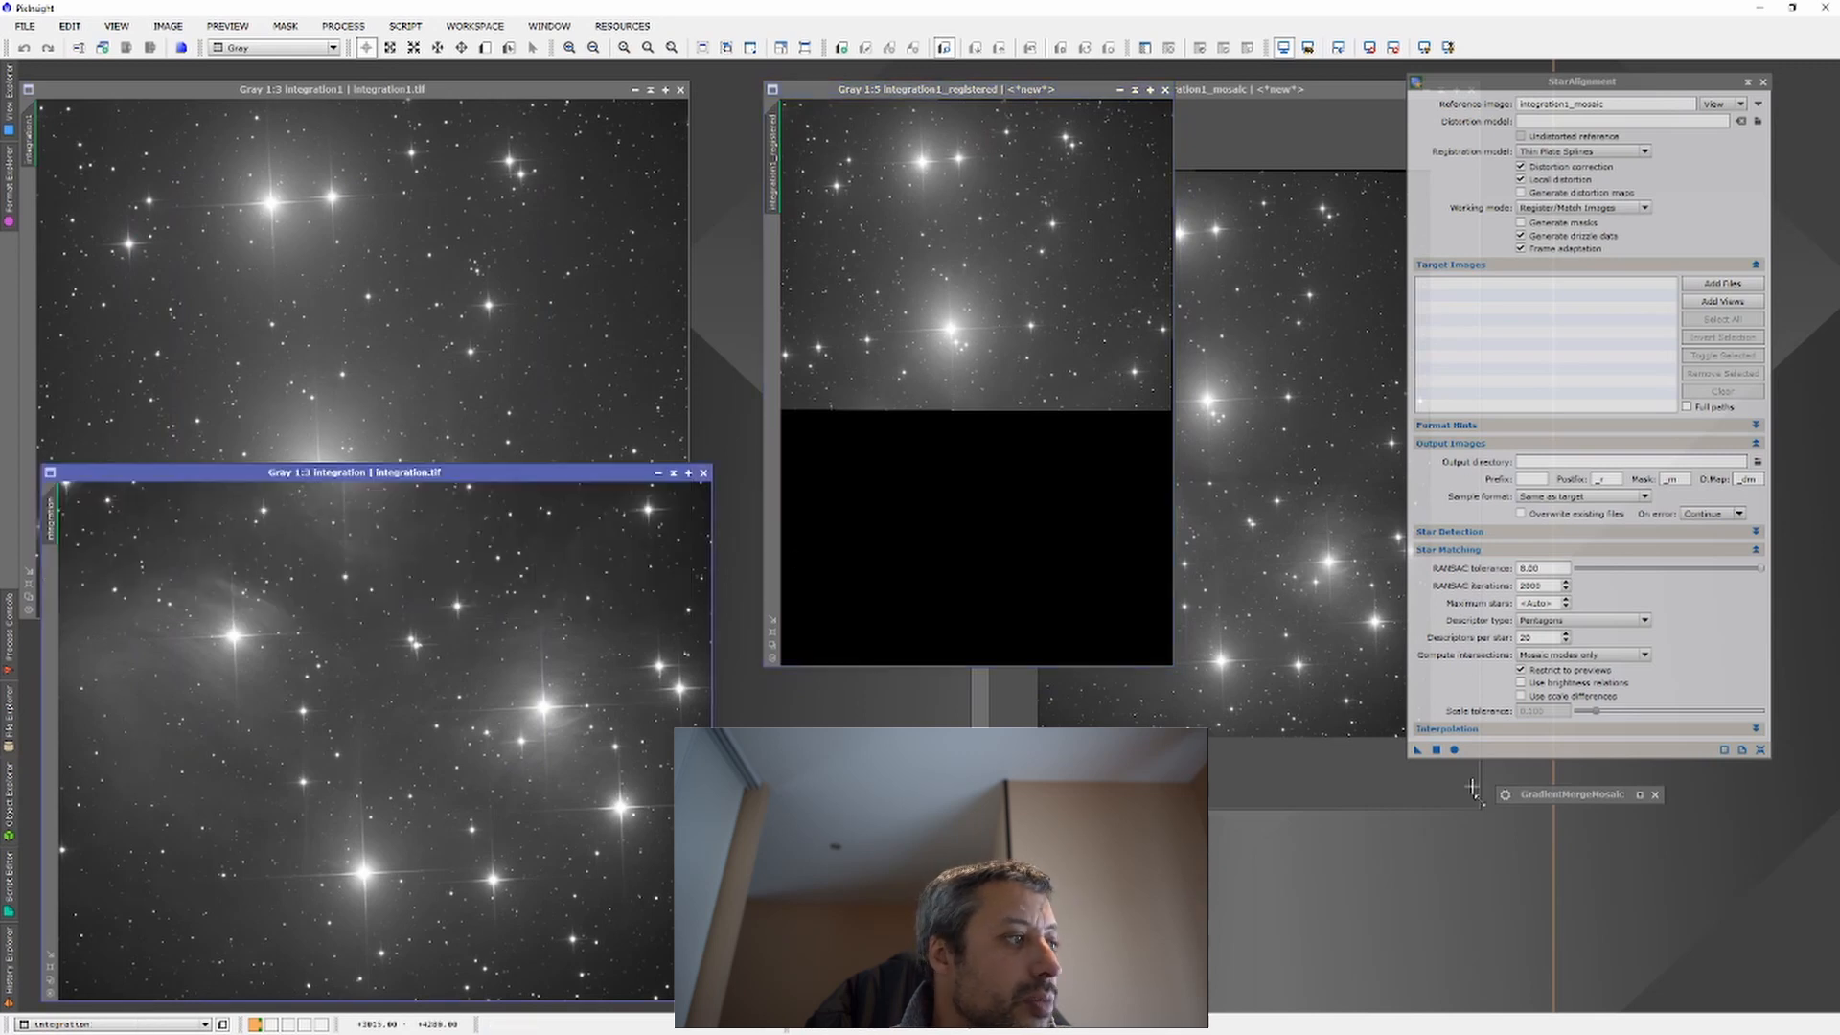
{"action": "left_click_drag", "start_coordinate": [1417, 750], "coordinate": [575, 729]}
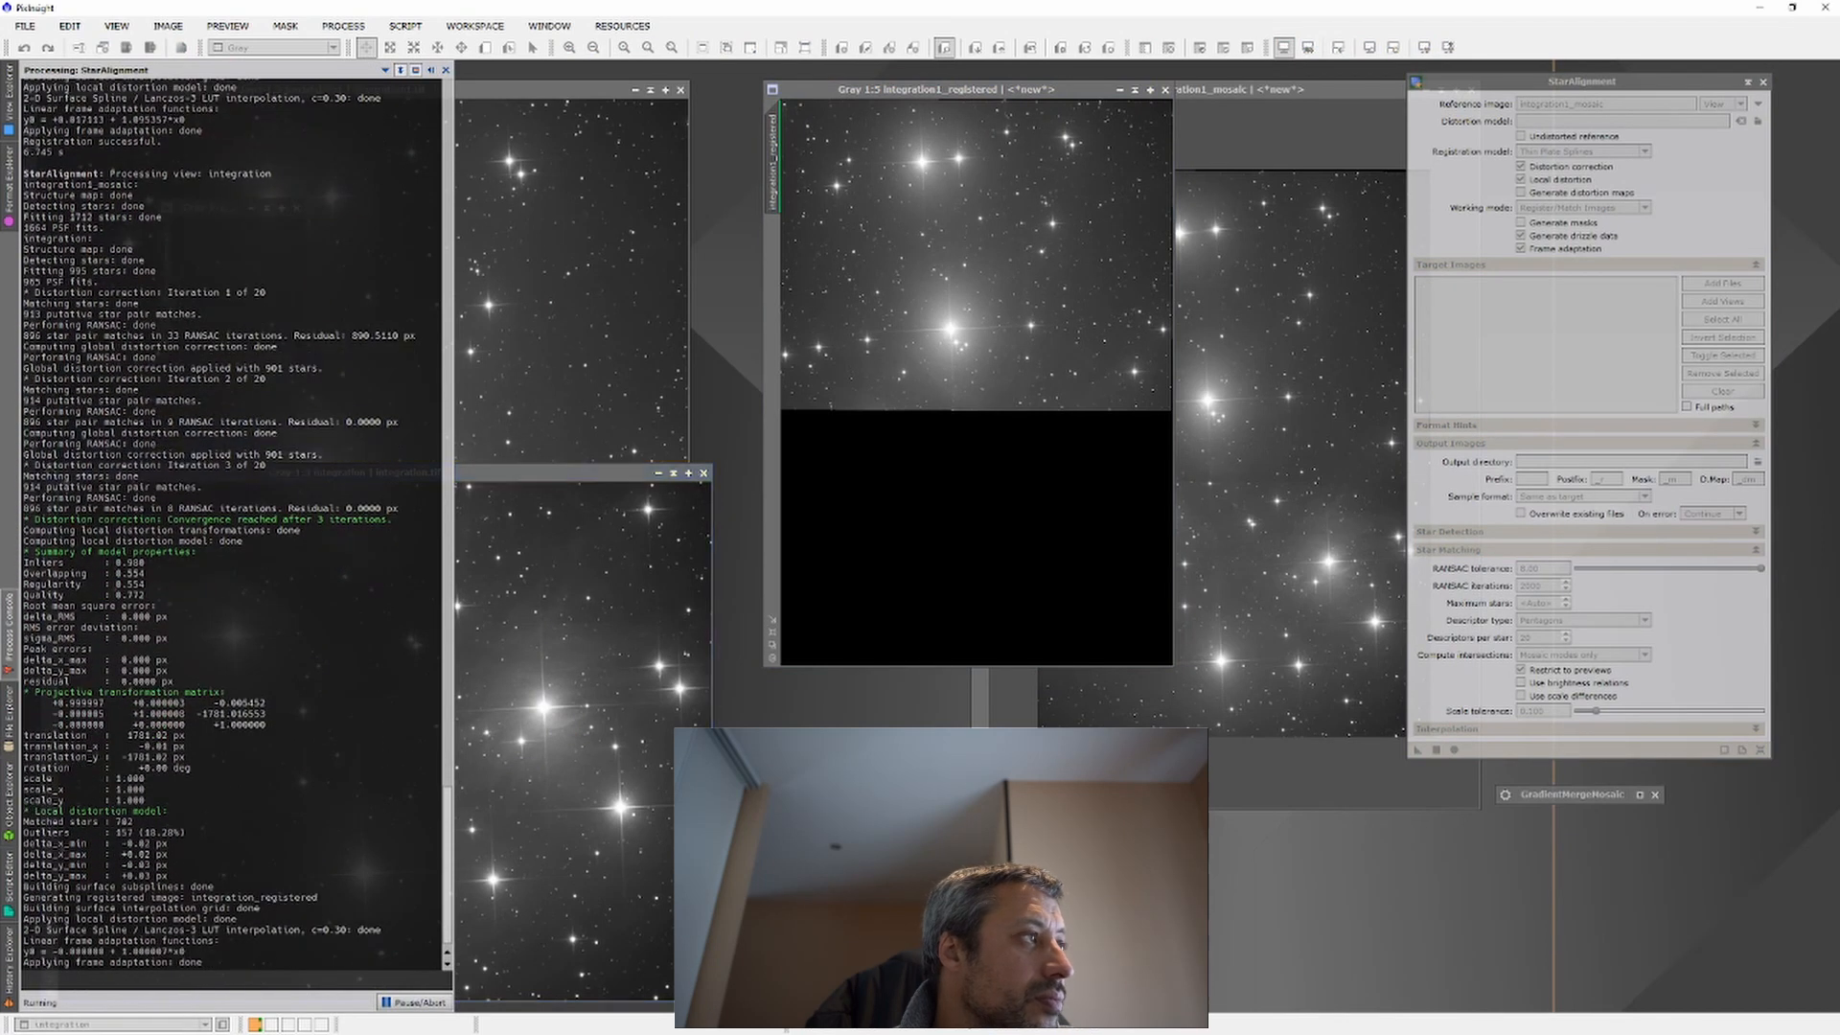
Step: Minimize the two source images and auto-stretch the display of integration_registered
{"action": "left_click", "coordinate": [649, 90]}
{"action": "left_click", "coordinate": [674, 472]}
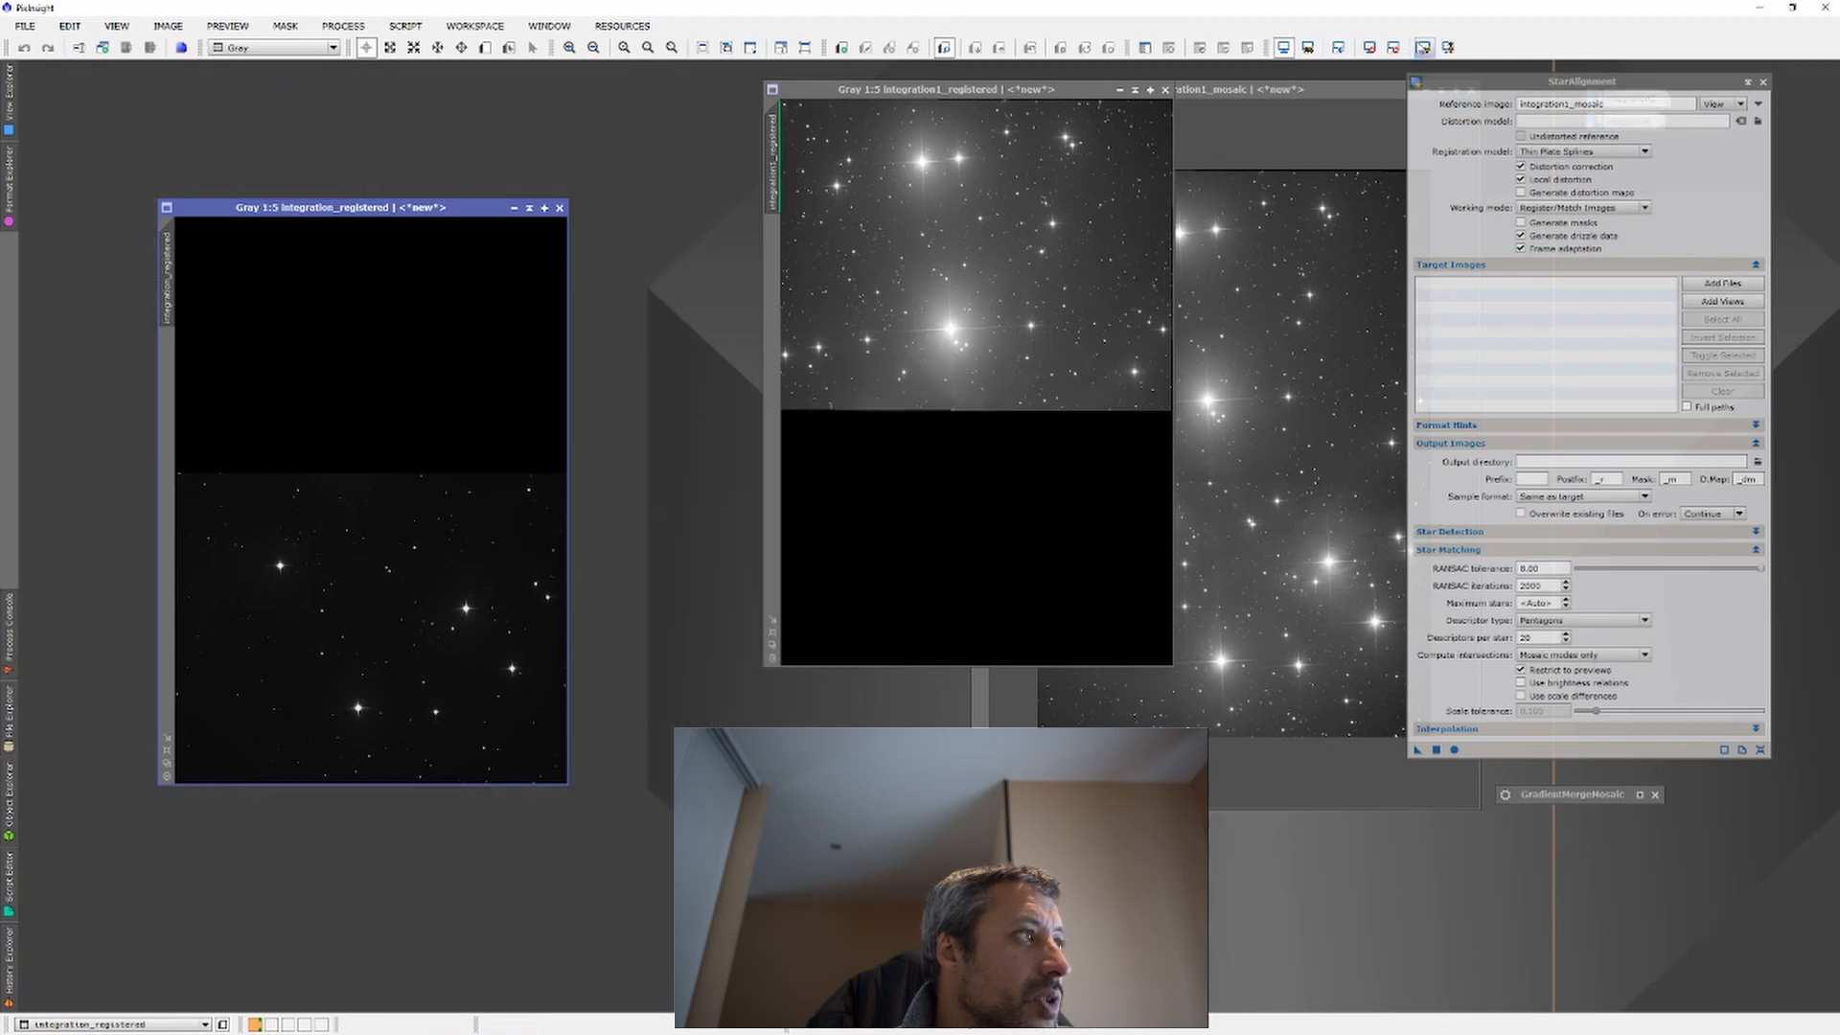
{"action": "left_click", "coordinate": [1425, 48]}
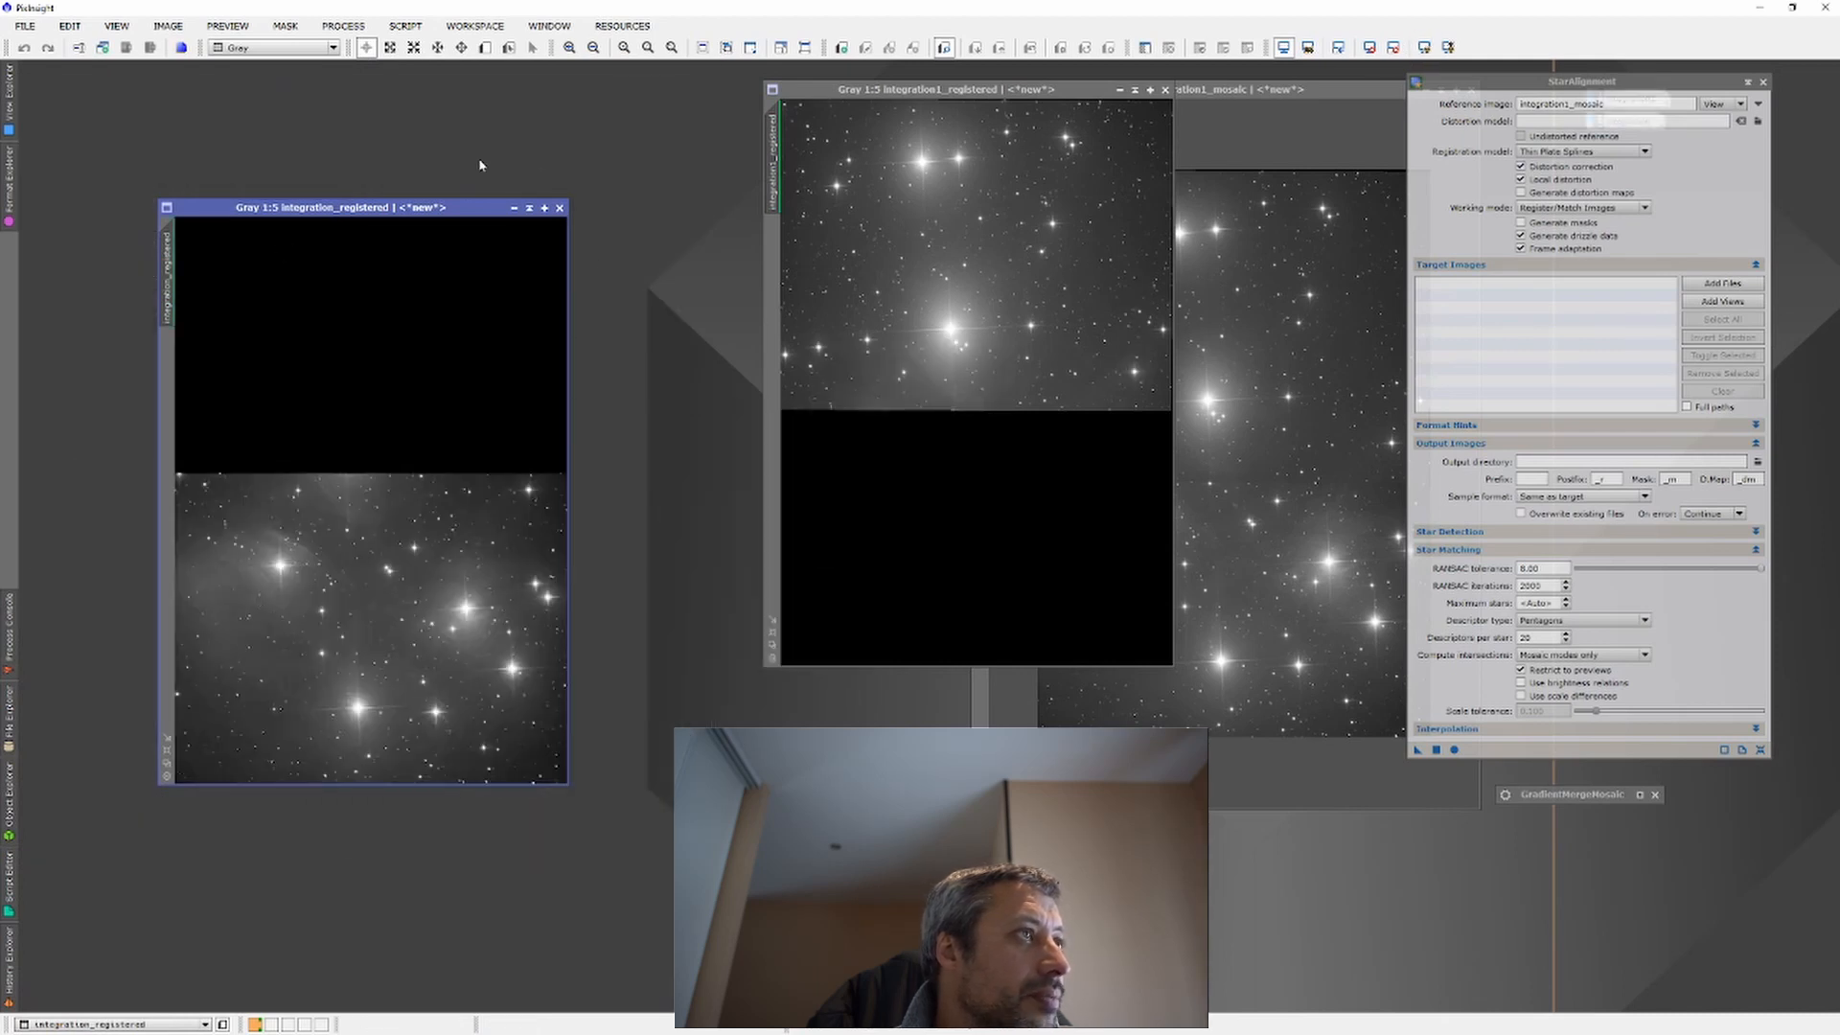
Step: Arrange the integration1_registered and integration_registered windows side by side, clear of the mosaic
{"action": "left_click_drag", "start_coordinate": [438, 207], "coordinate": [583, 292]}
{"action": "left_click_drag", "start_coordinate": [874, 89], "coordinate": [136, 69]}
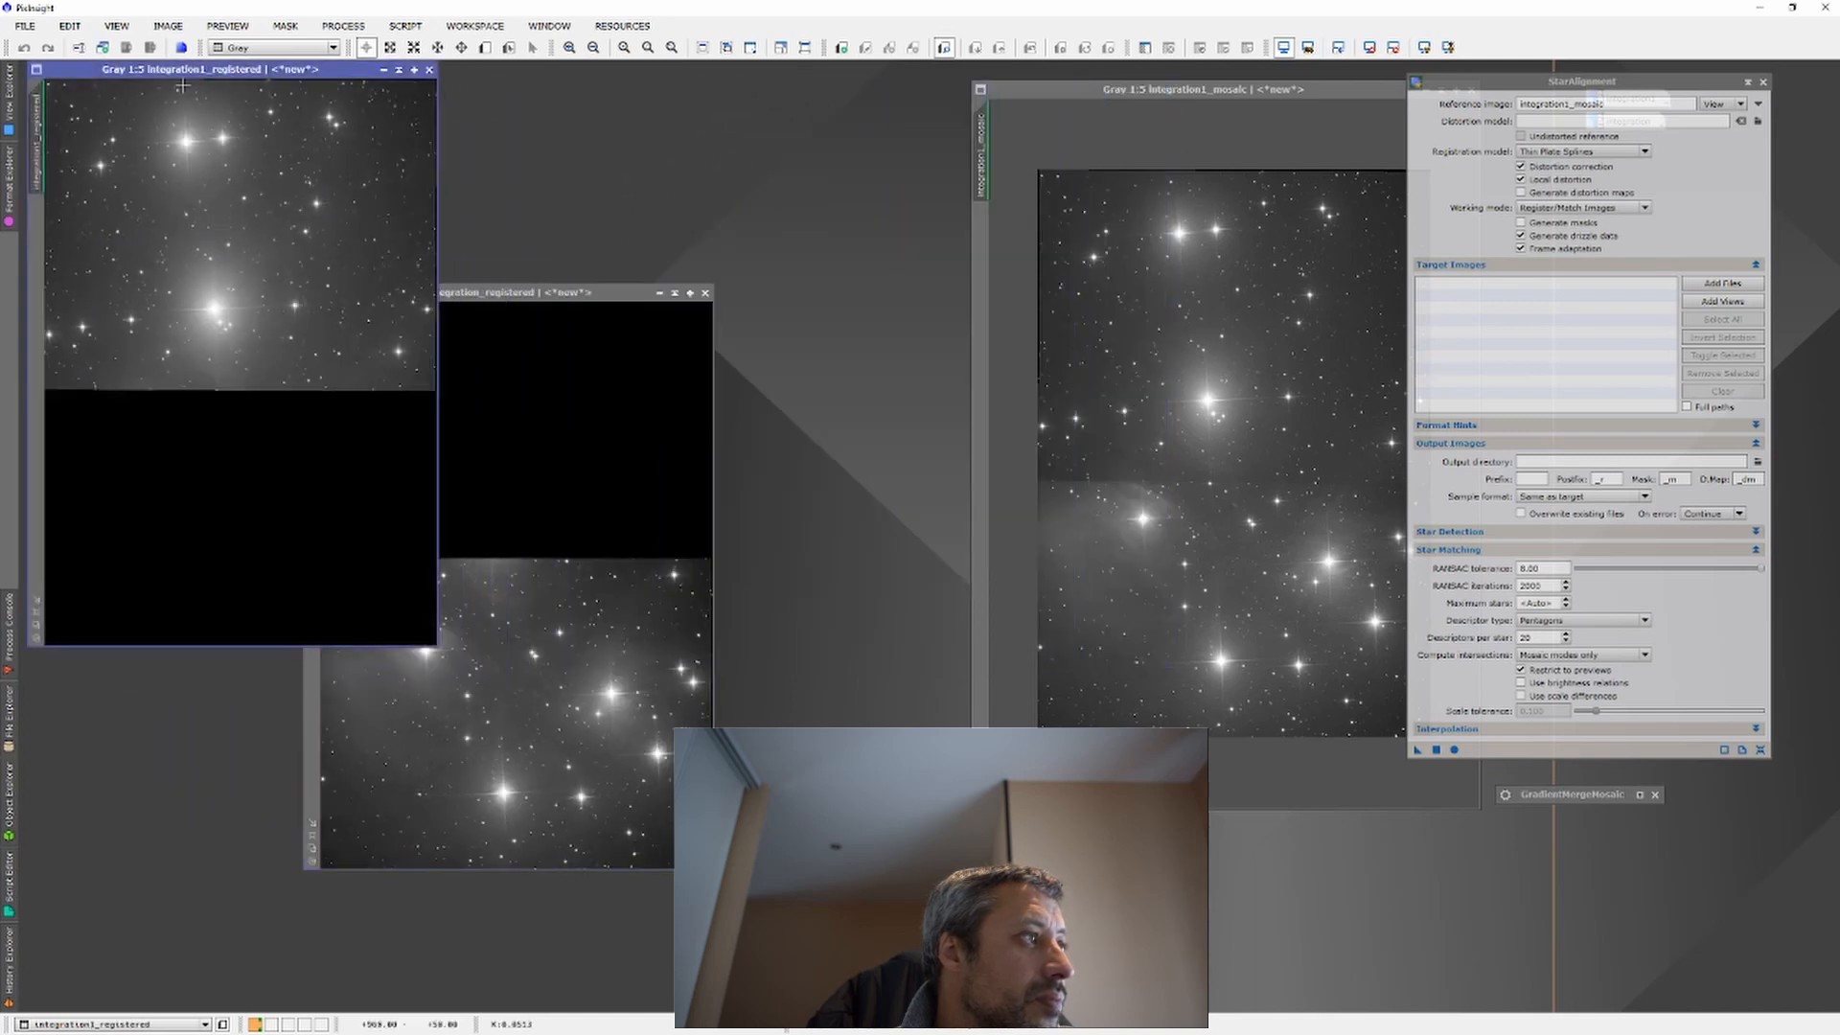
{"action": "left_click_drag", "start_coordinate": [554, 293], "coordinate": [649, 395]}
{"action": "left_click", "coordinate": [1571, 795]}
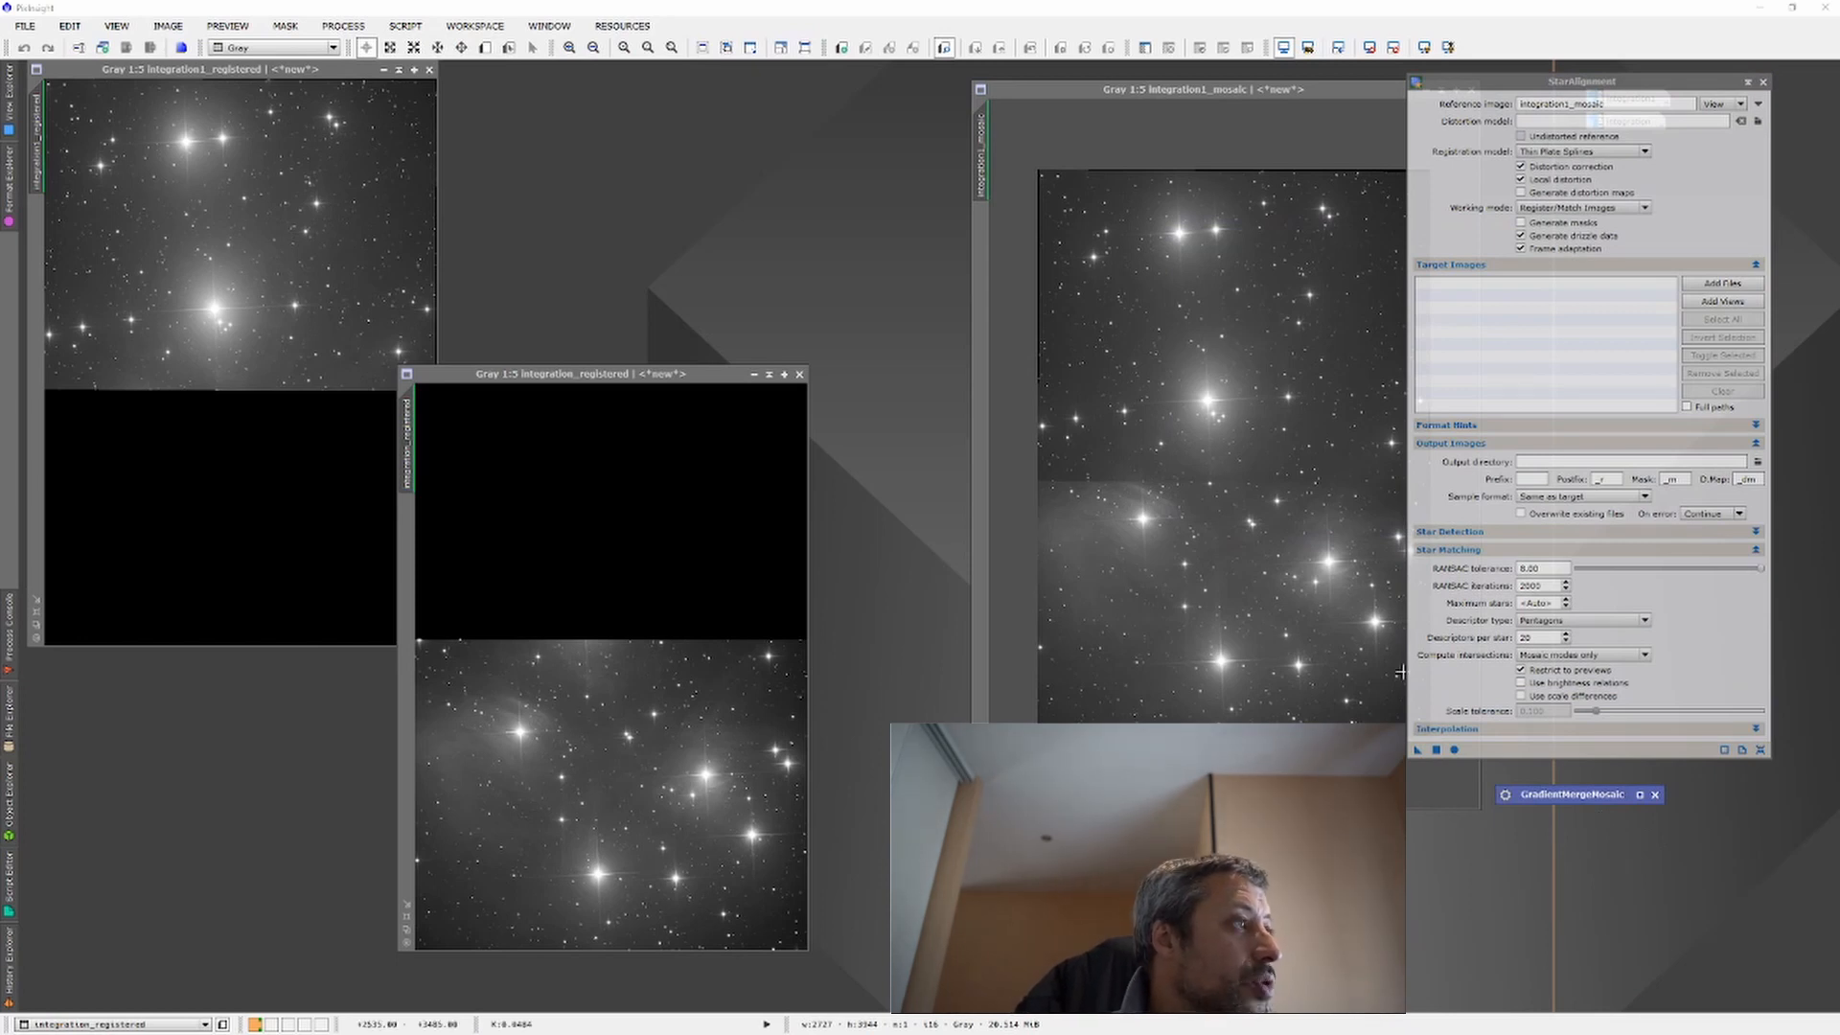
{"action": "left_click_drag", "start_coordinate": [525, 380], "coordinate": [566, 74]}
Step: Save integration1_registered in XISF format as integration1_registered.xisf with 32-bit IEEE 754 floating point samples
{"action": "left_click", "coordinate": [151, 71]}
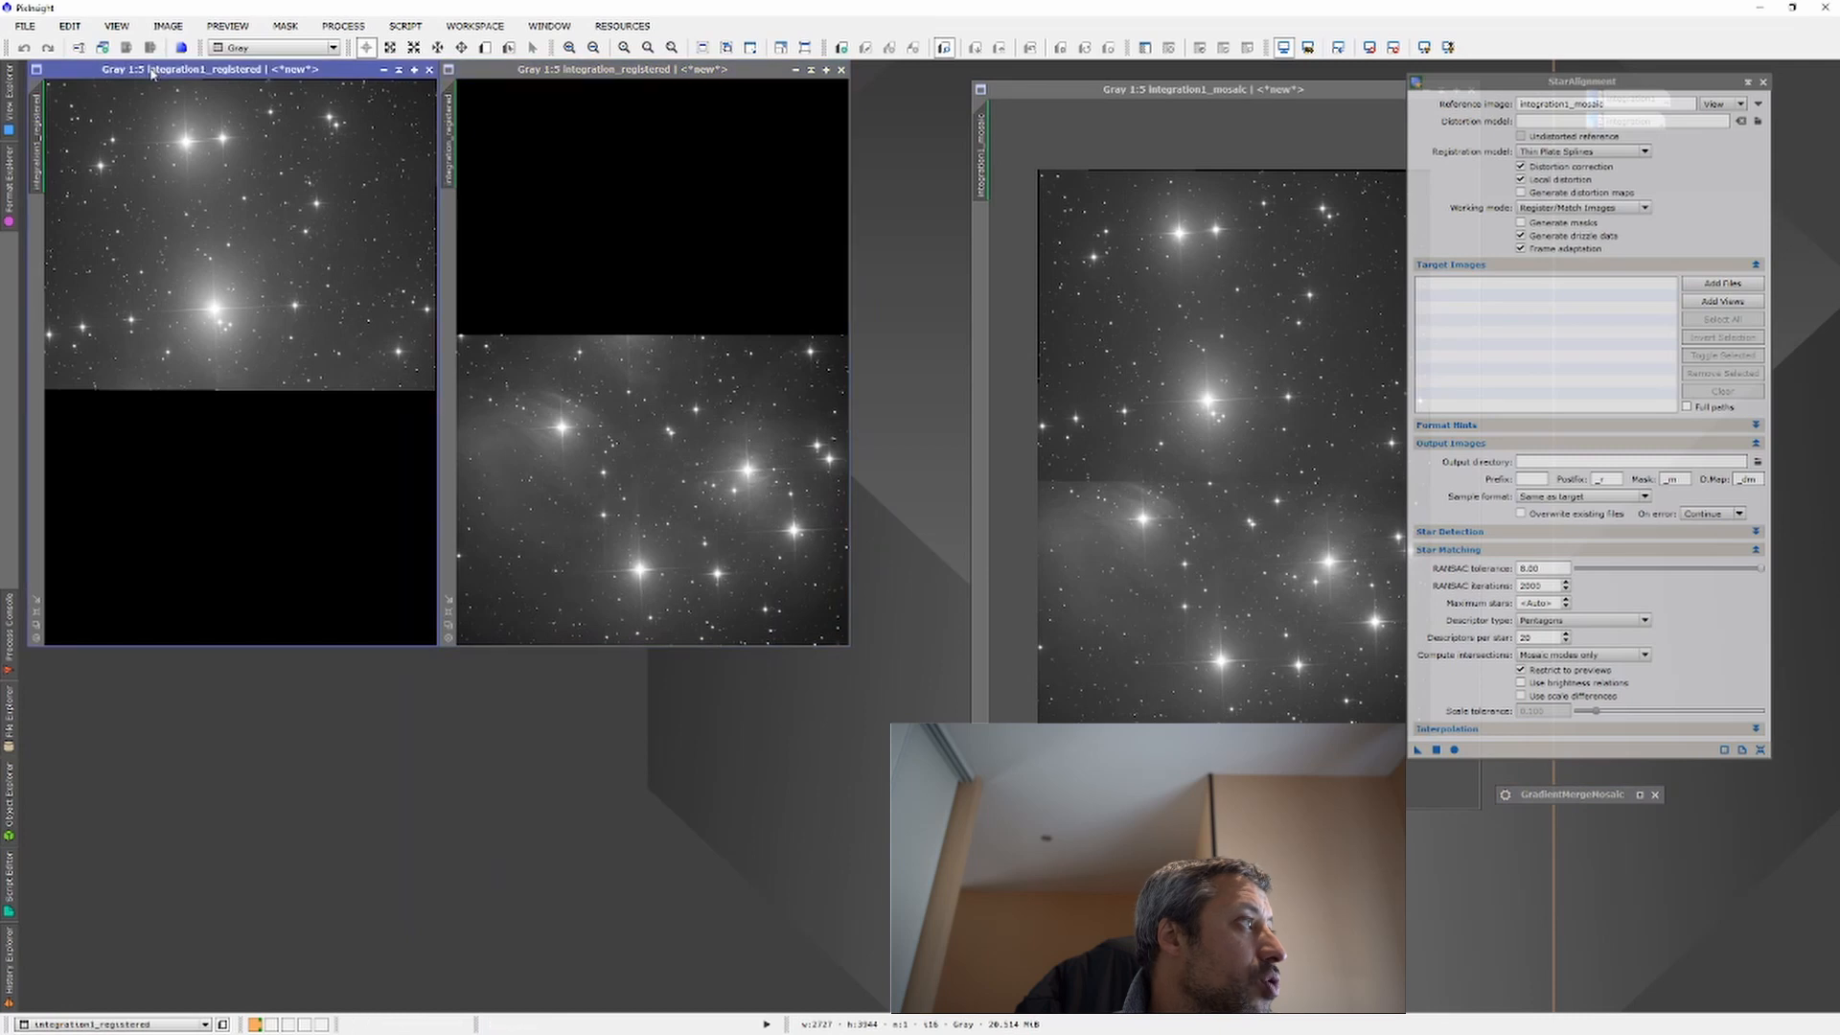
{"action": "left_click", "coordinate": [23, 27]}
{"action": "left_click", "coordinate": [58, 171]}
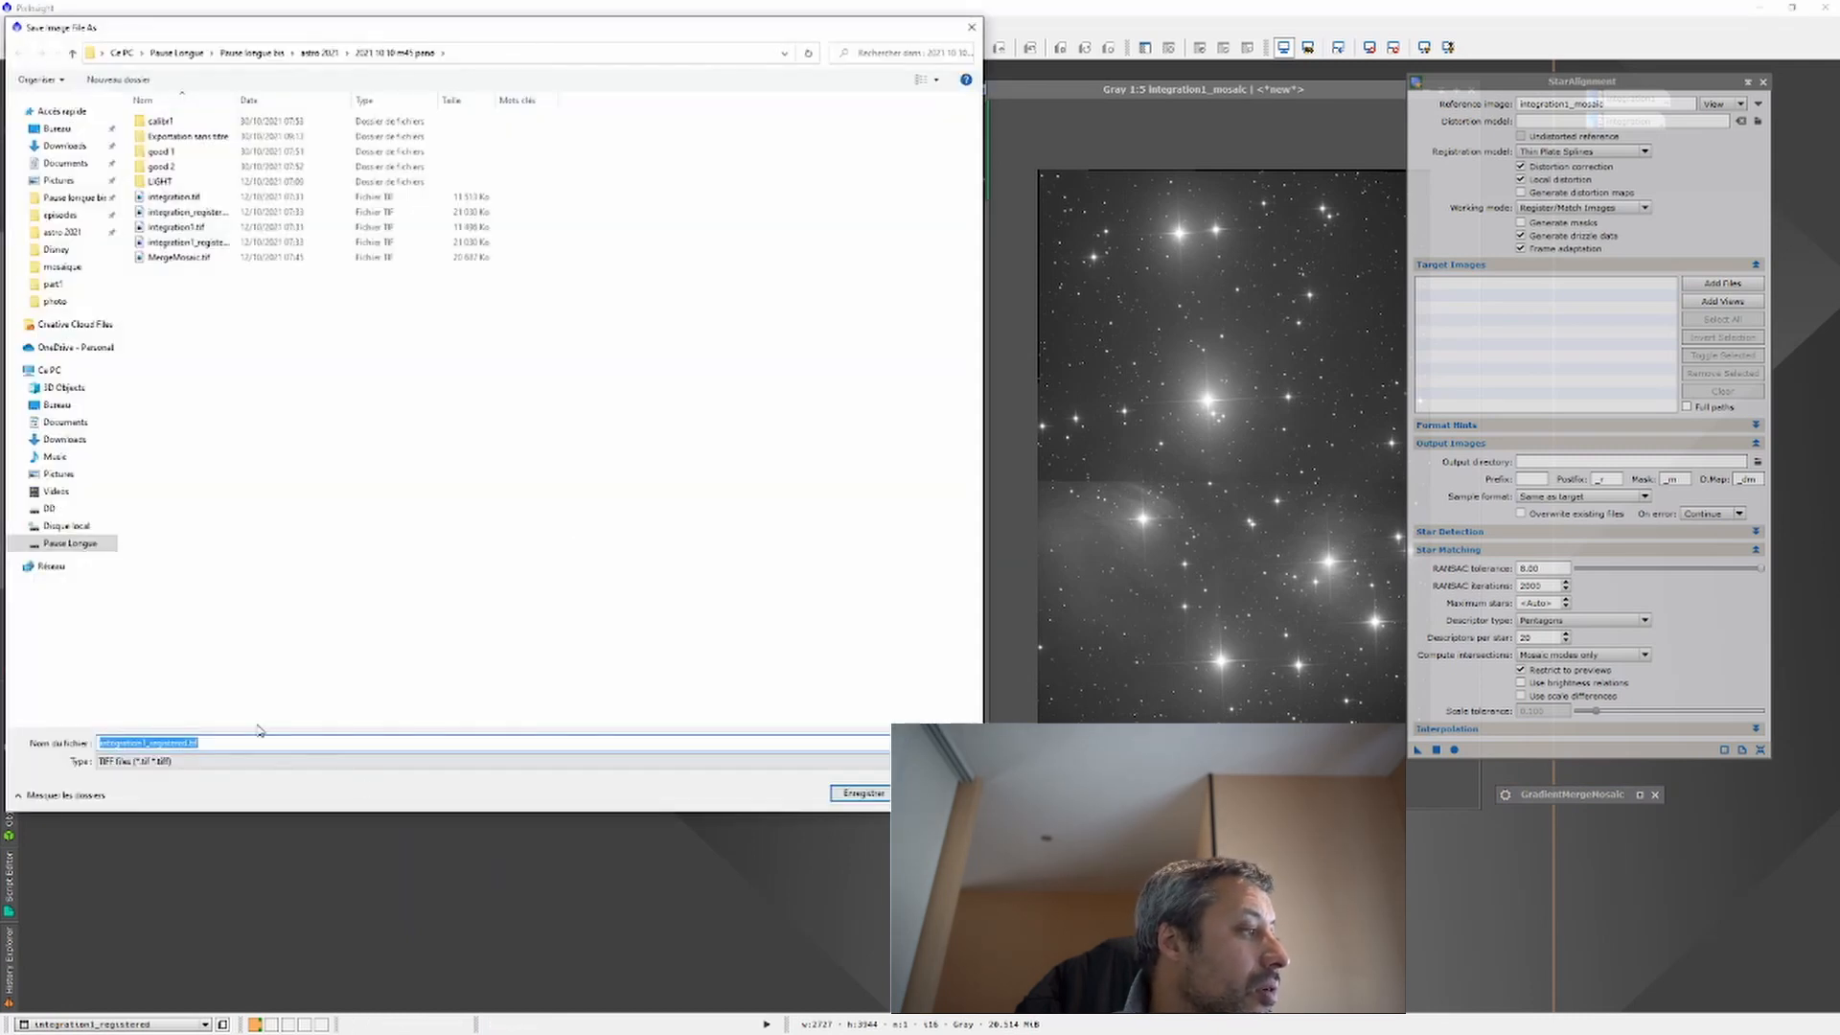
{"action": "left_click", "coordinate": [175, 764]}
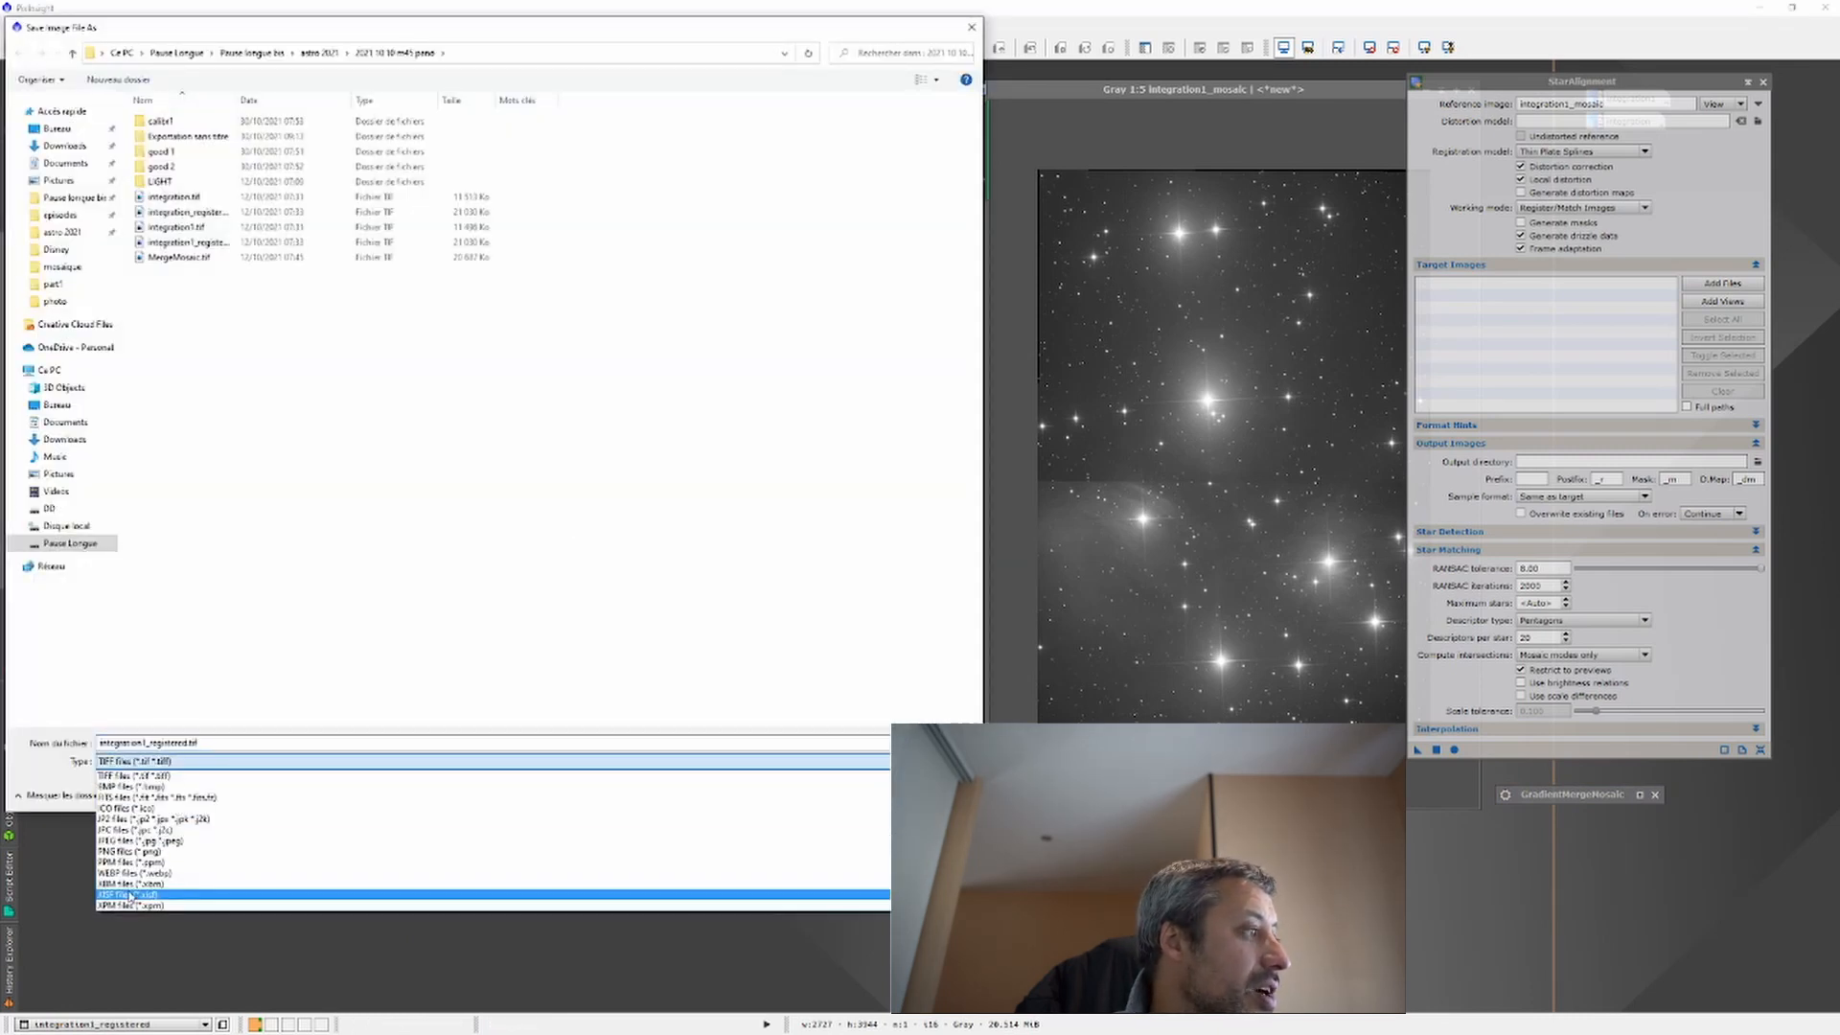
{"action": "left_click", "coordinate": [133, 895]}
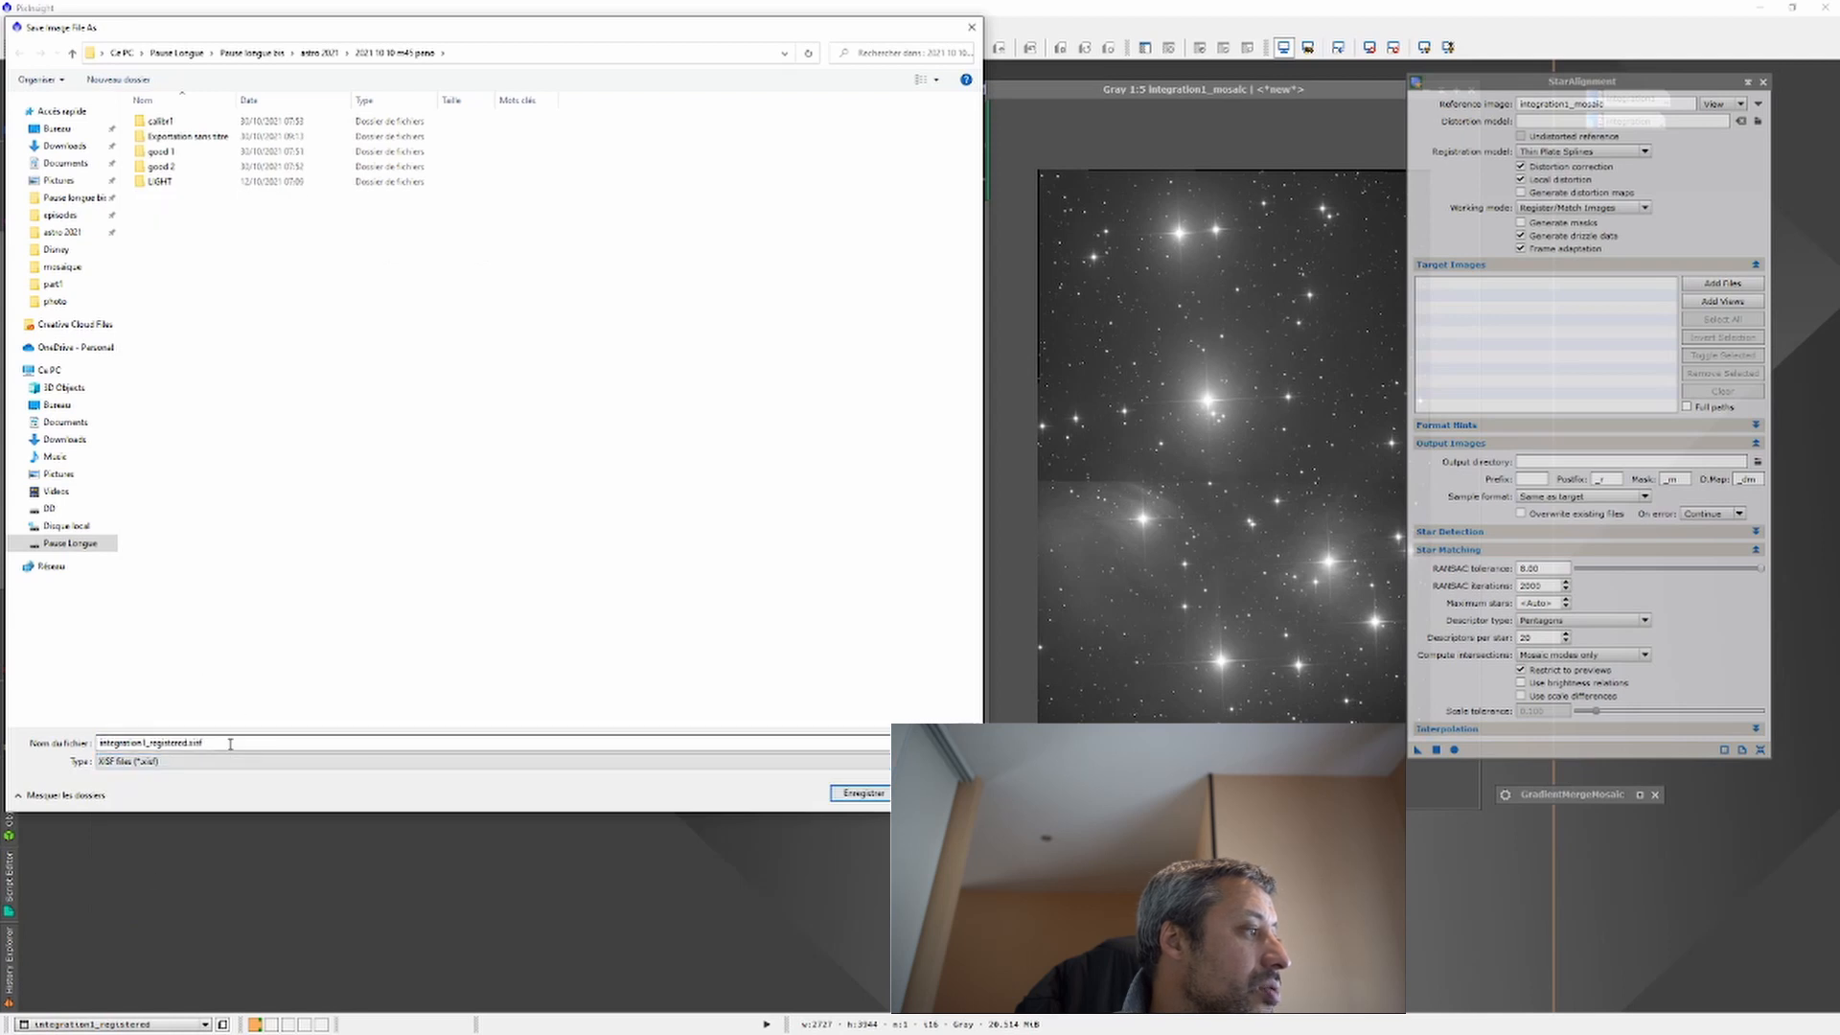
{"action": "left_click", "coordinate": [862, 793]}
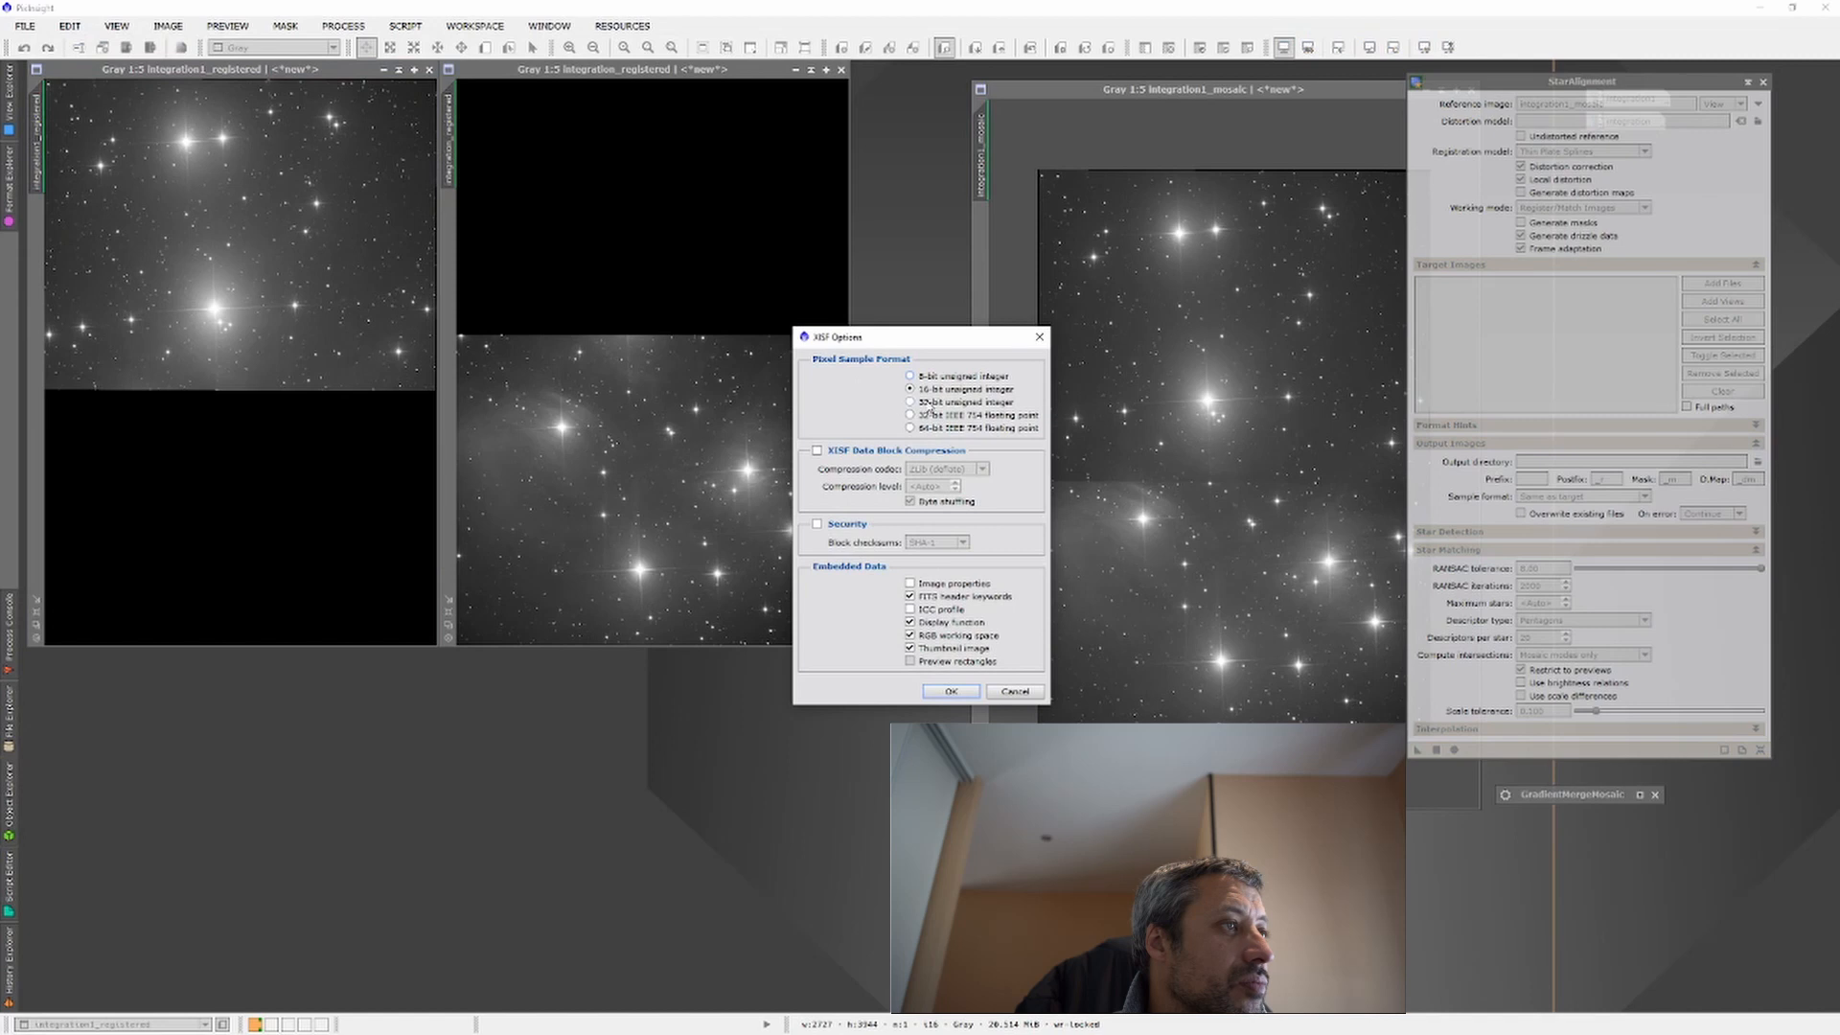
{"action": "left_click", "coordinate": [952, 692]}
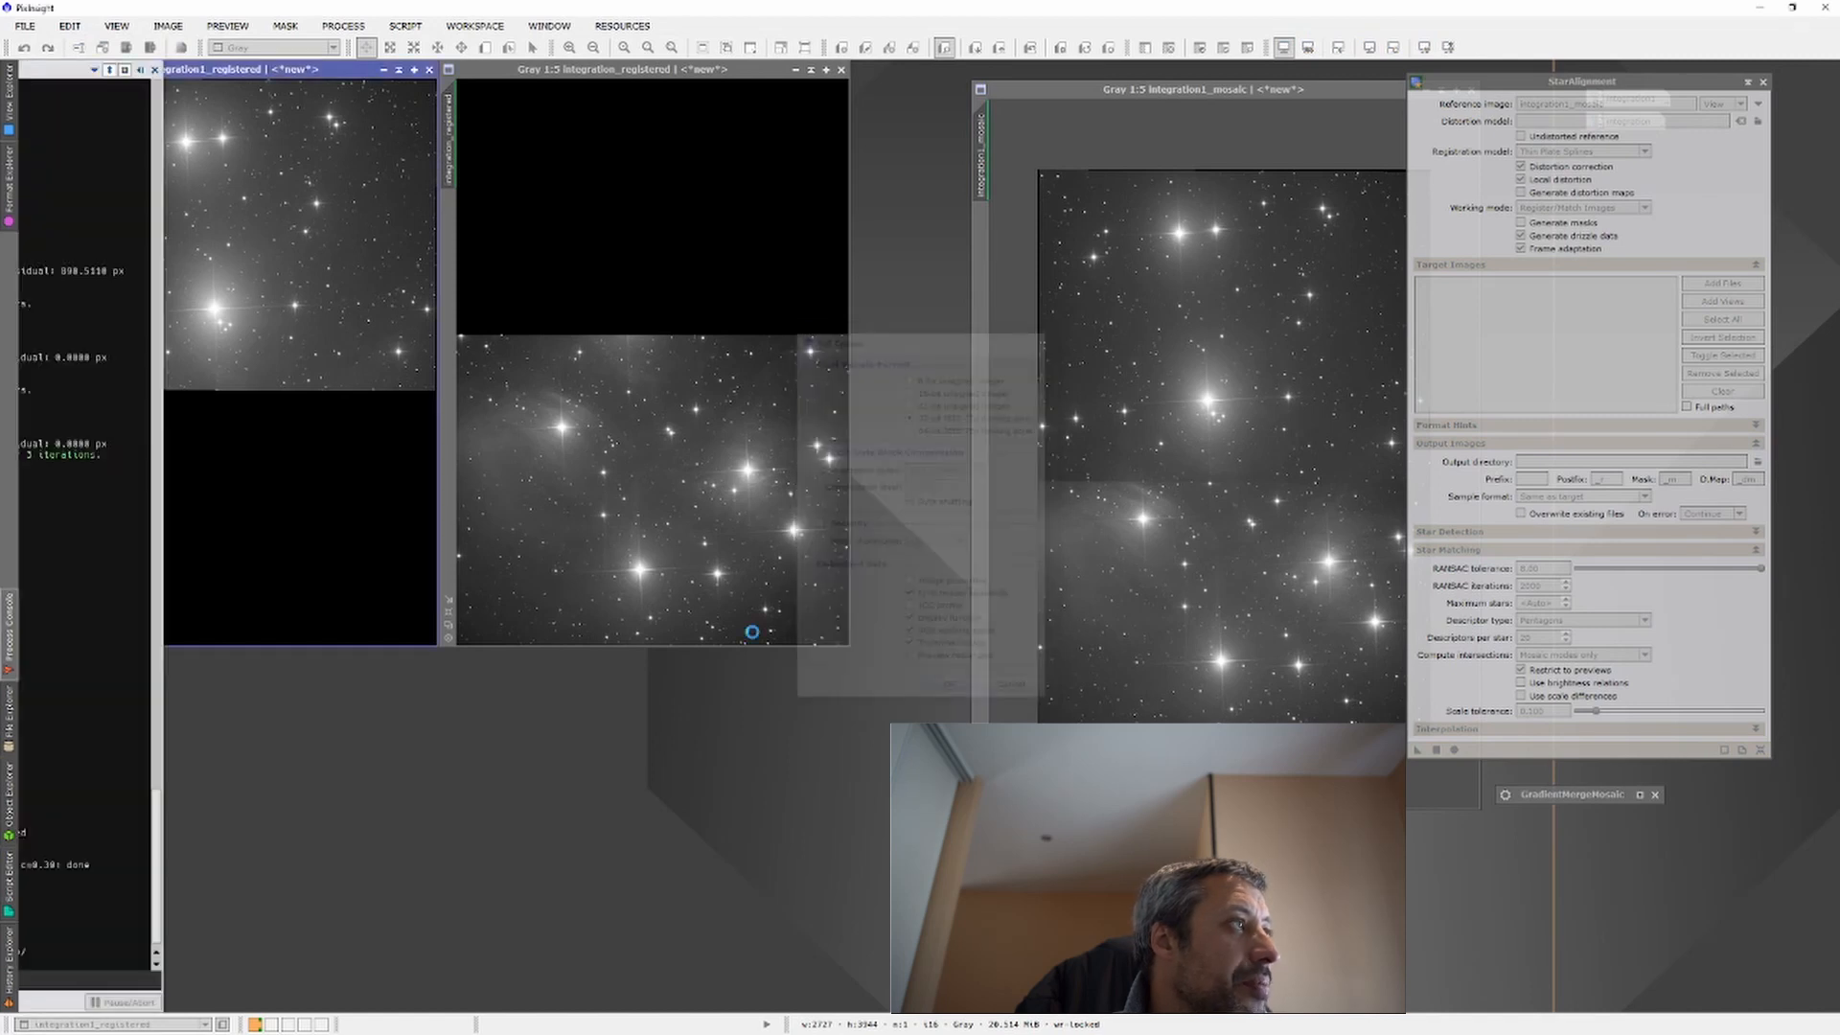
Step: Save integration_registered as integration_registered.xisf with 32-bit IEEE 754 floating point samples
{"action": "left_click", "coordinate": [558, 75]}
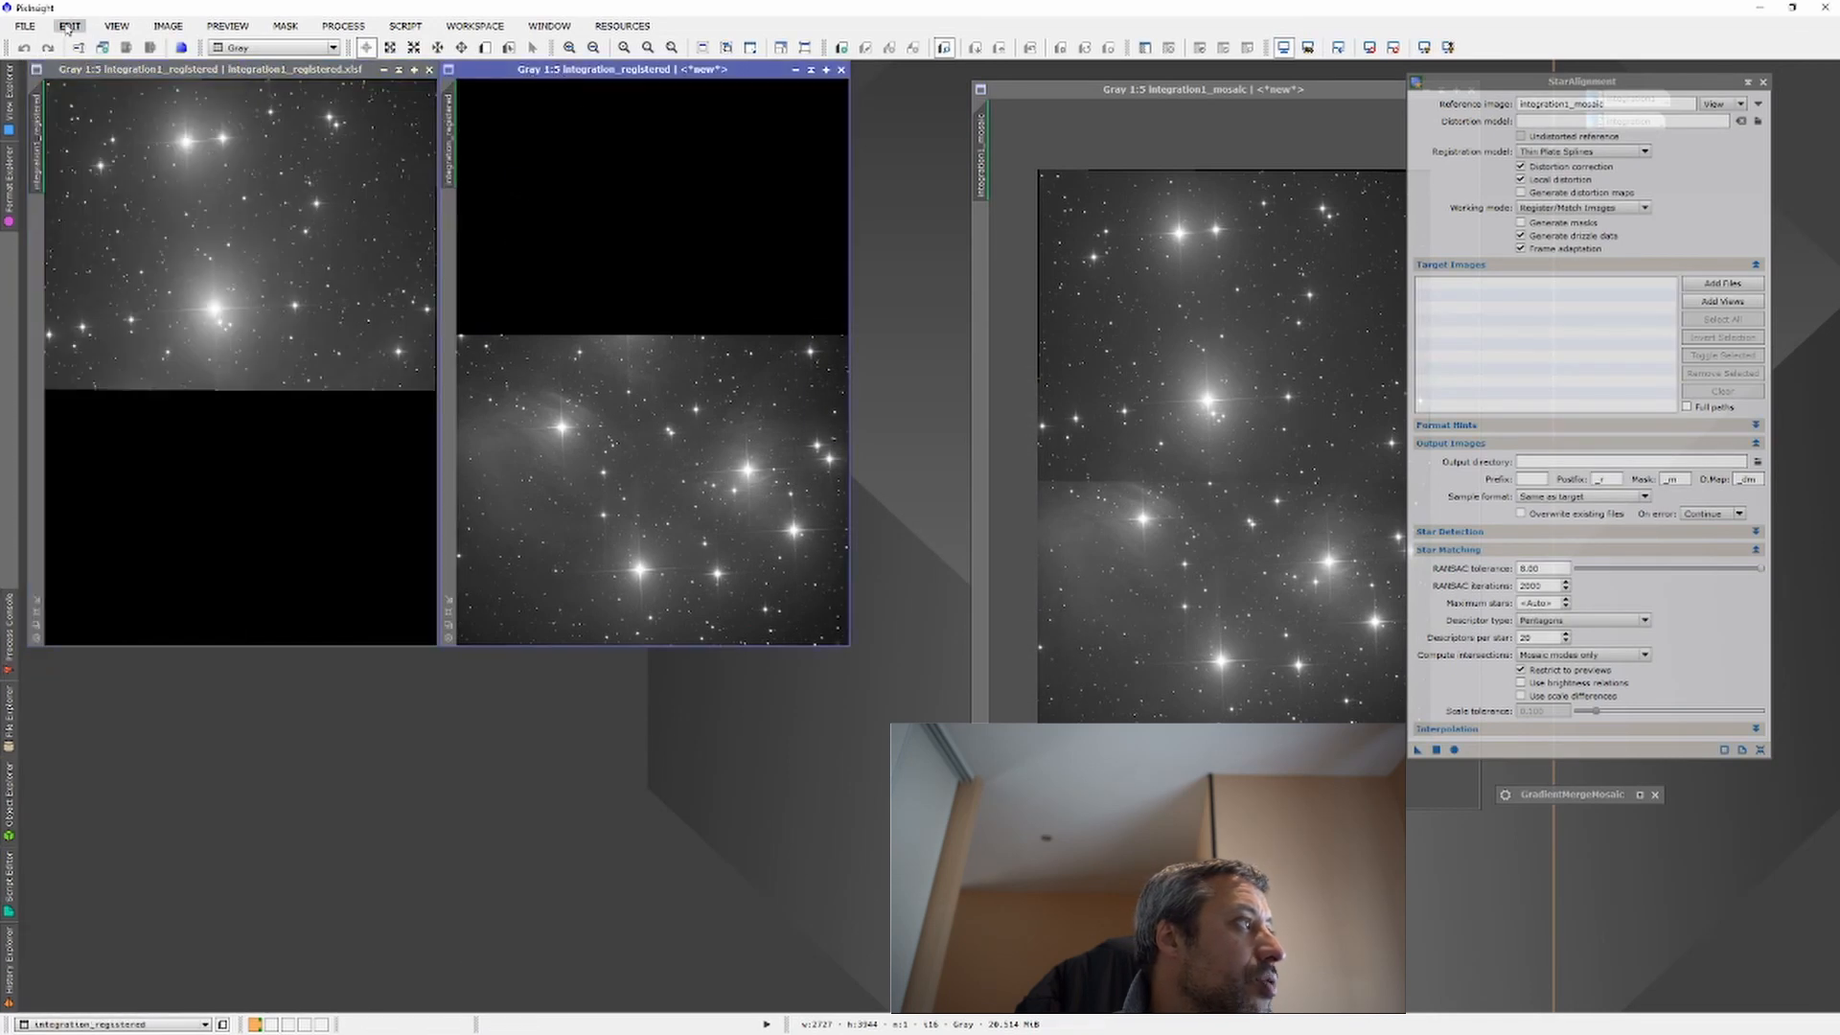
{"action": "left_click", "coordinate": [25, 26]}
{"action": "left_click", "coordinate": [65, 169]}
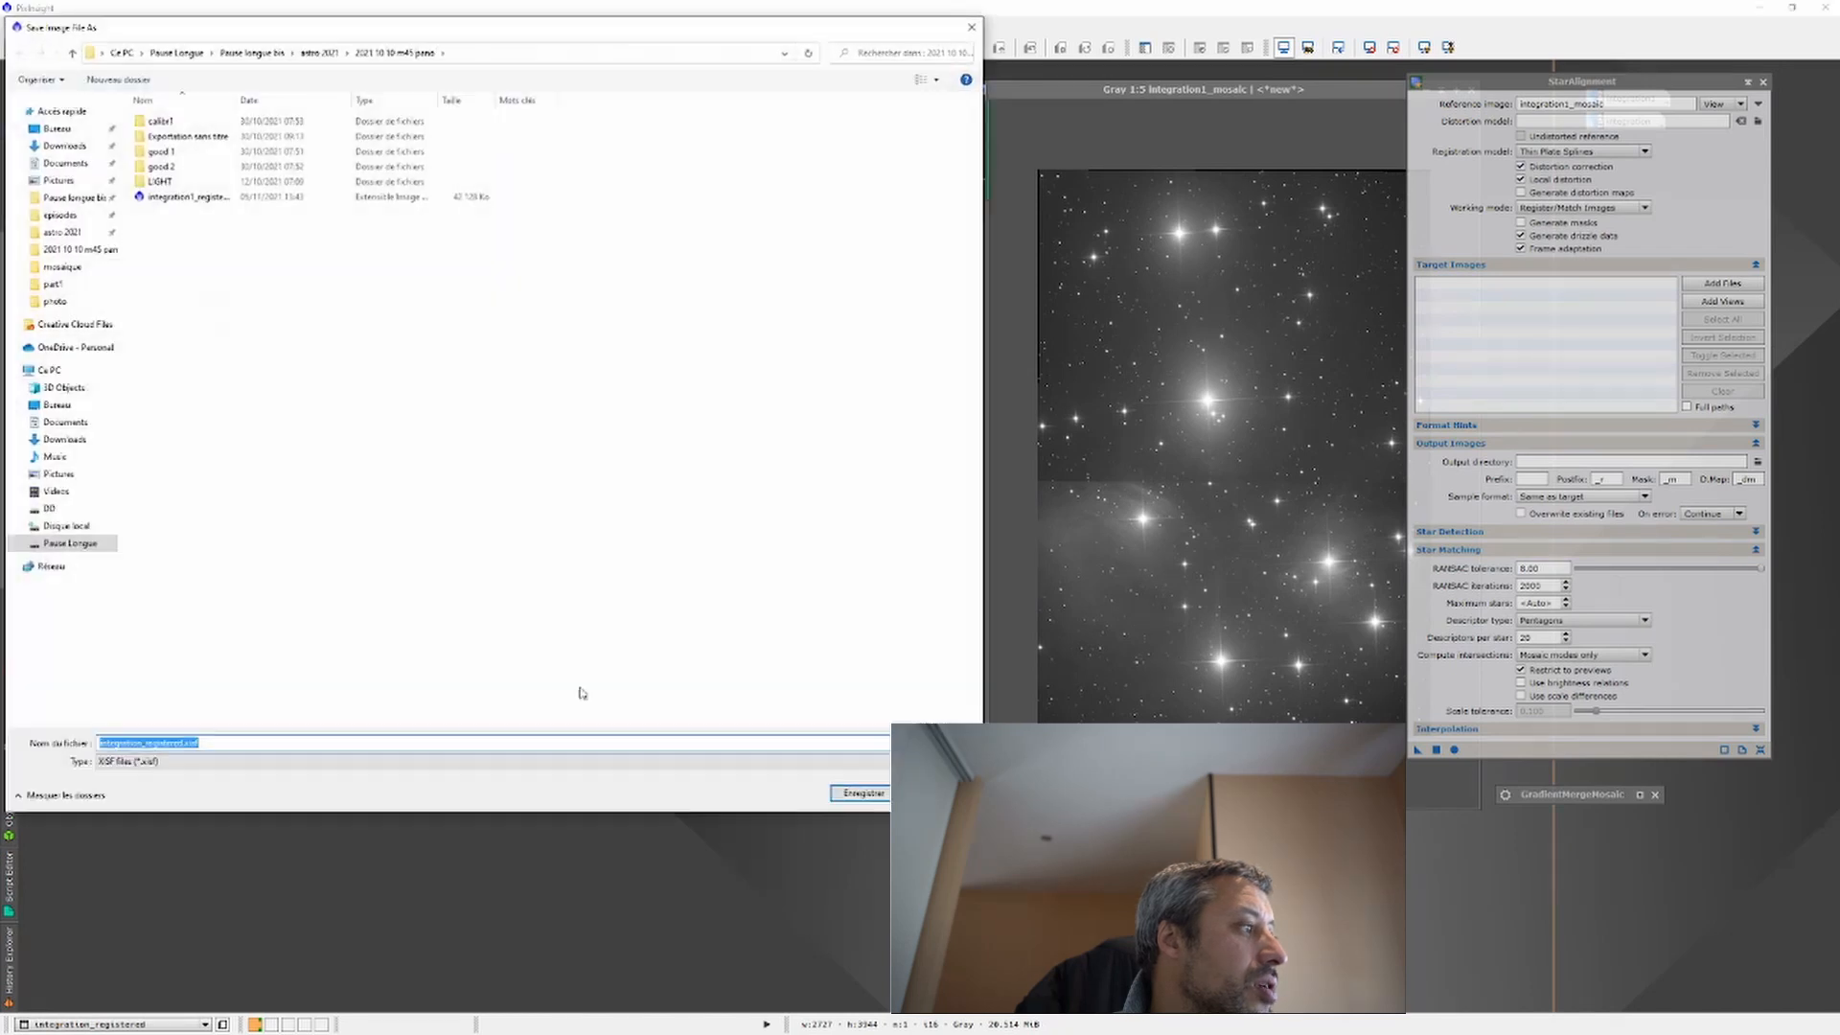
{"action": "left_click", "coordinate": [860, 794]}
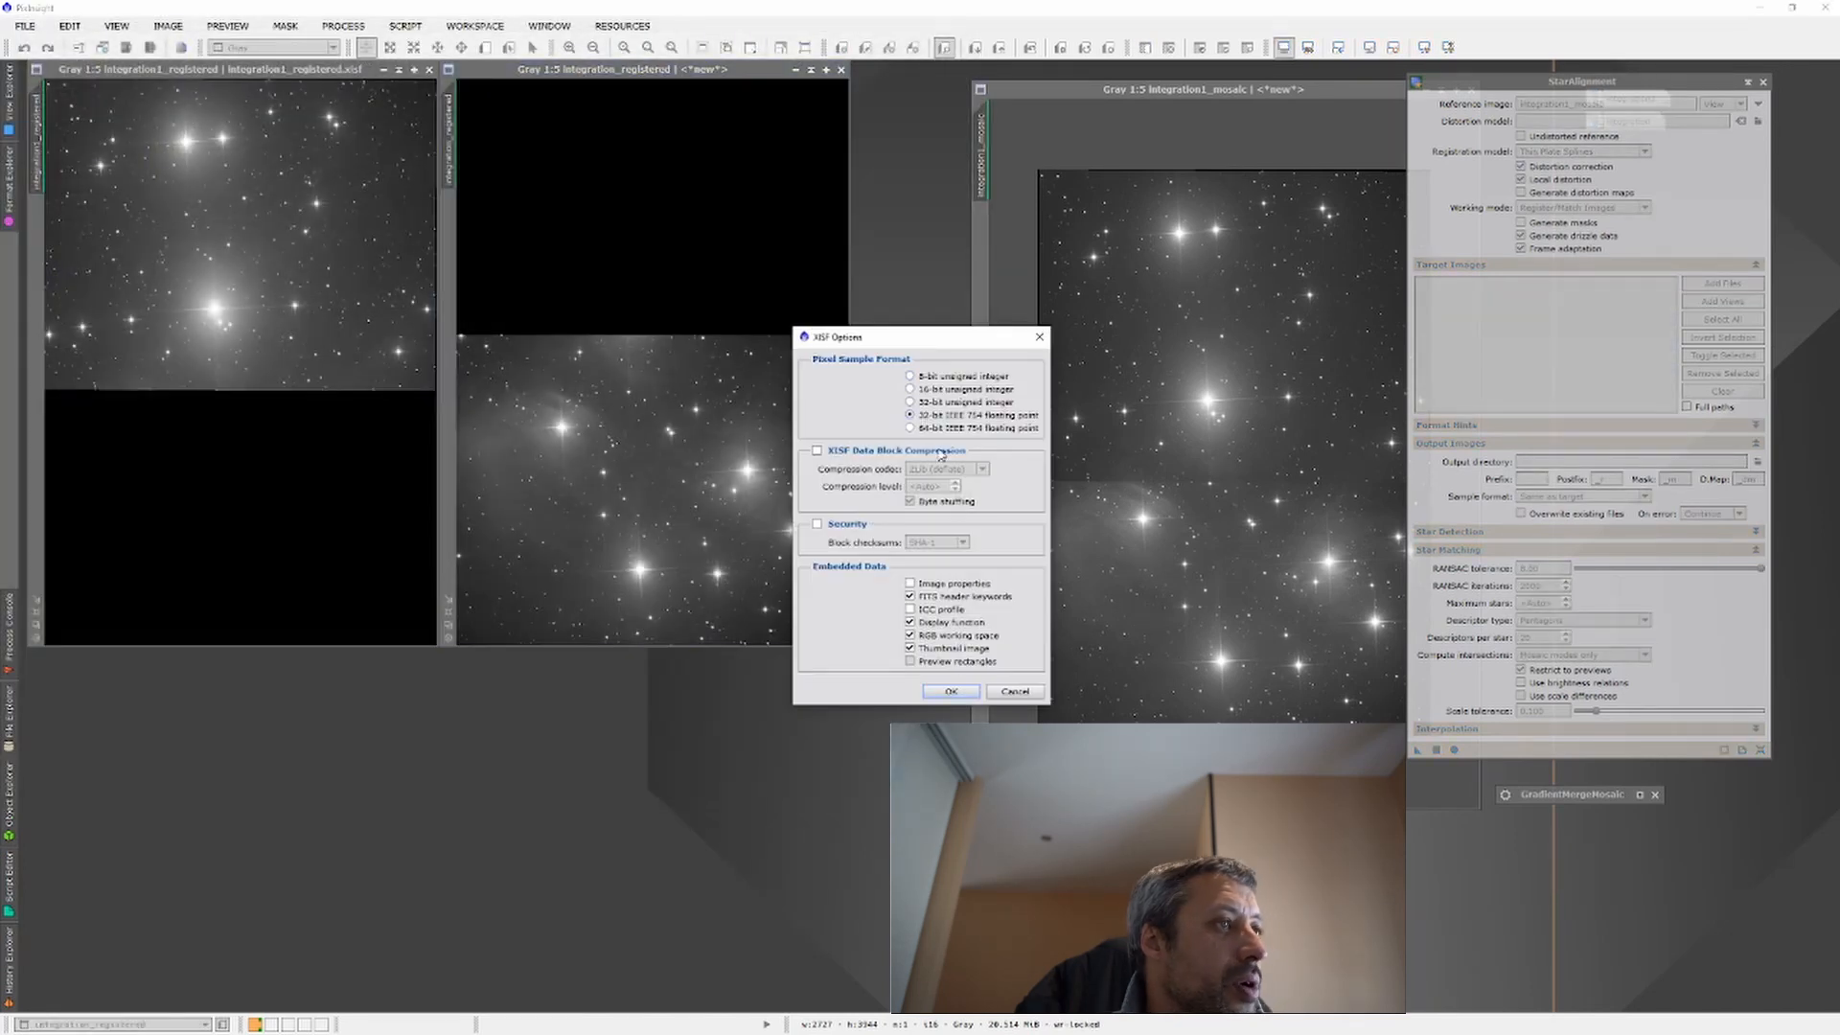
{"action": "left_click", "coordinate": [952, 691]}
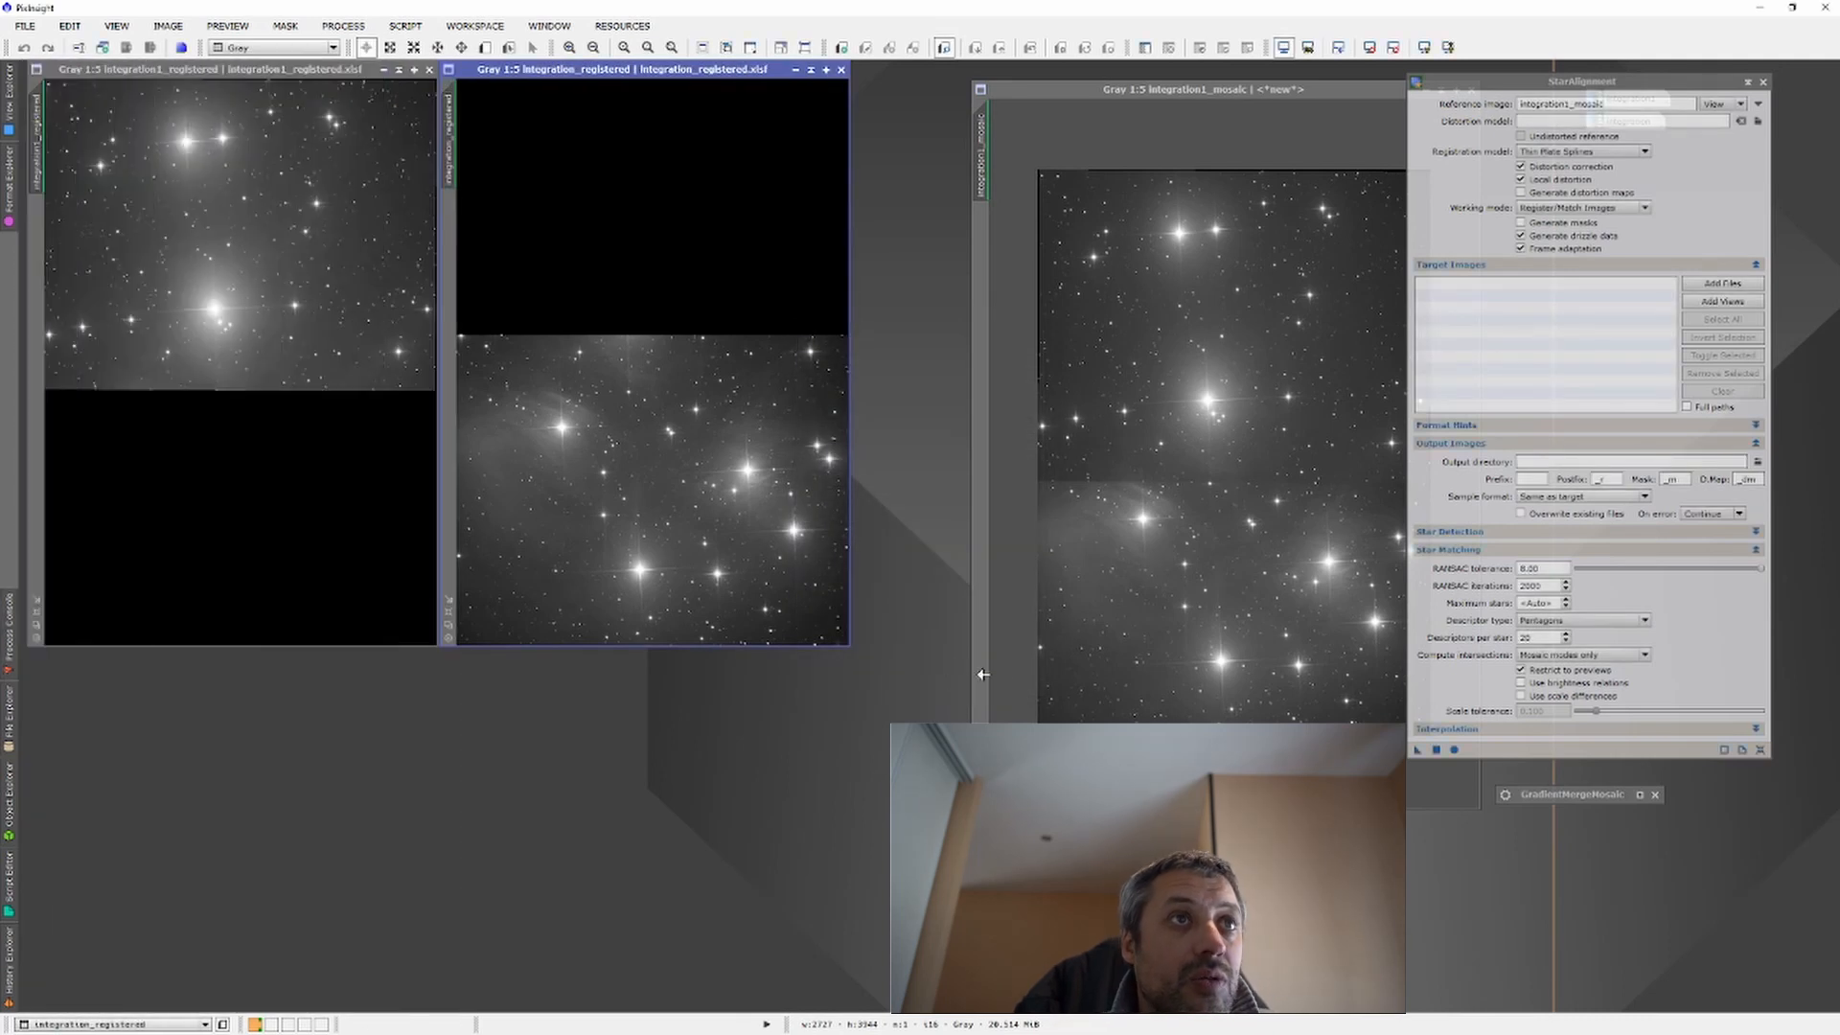
Step: Close StarAlignment, minimize integration1_mosaic and park its icon below the icons of the two source images
{"action": "left_click", "coordinate": [1763, 82]}
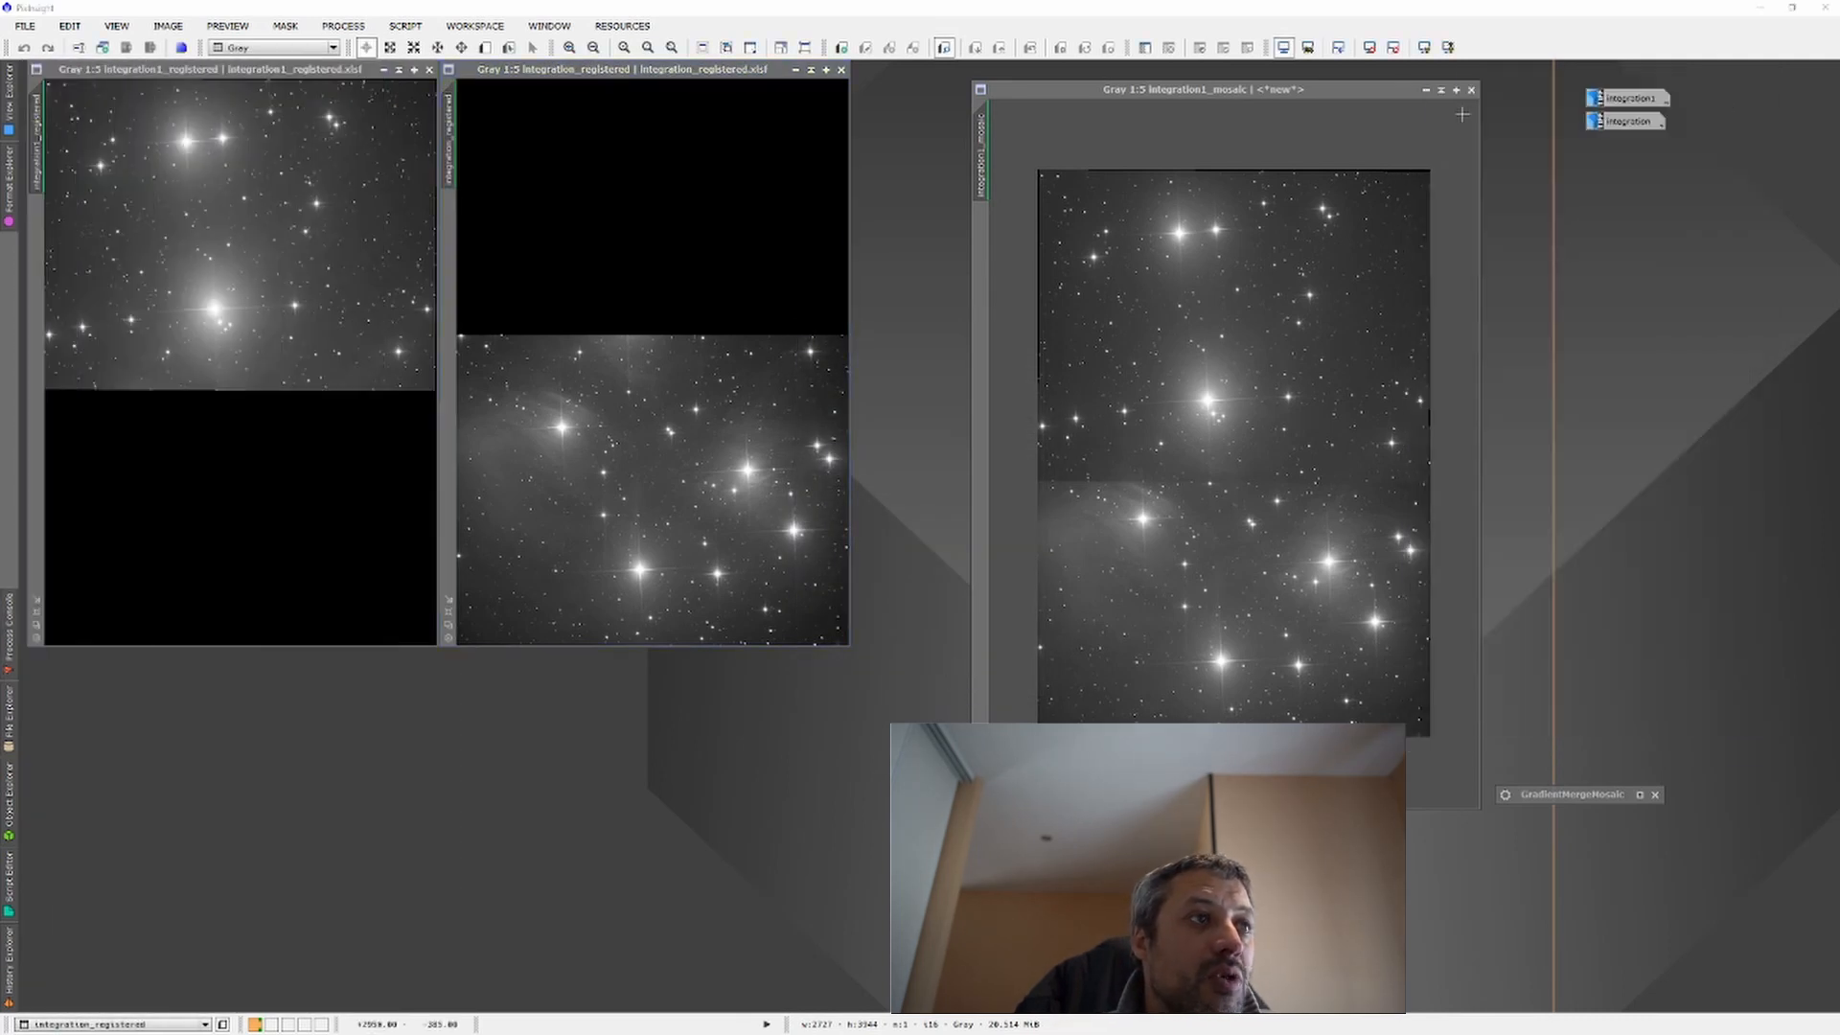
{"action": "left_click", "coordinate": [1426, 90]}
{"action": "left_click_drag", "start_coordinate": [1283, 457], "coordinate": [1643, 154]}
Step: Add integration1_registered.xisf and integration_registered.xisf as GradientMergeMosaic target frames and merge them using the Average combination
{"action": "double_click", "coordinate": [1576, 796]}
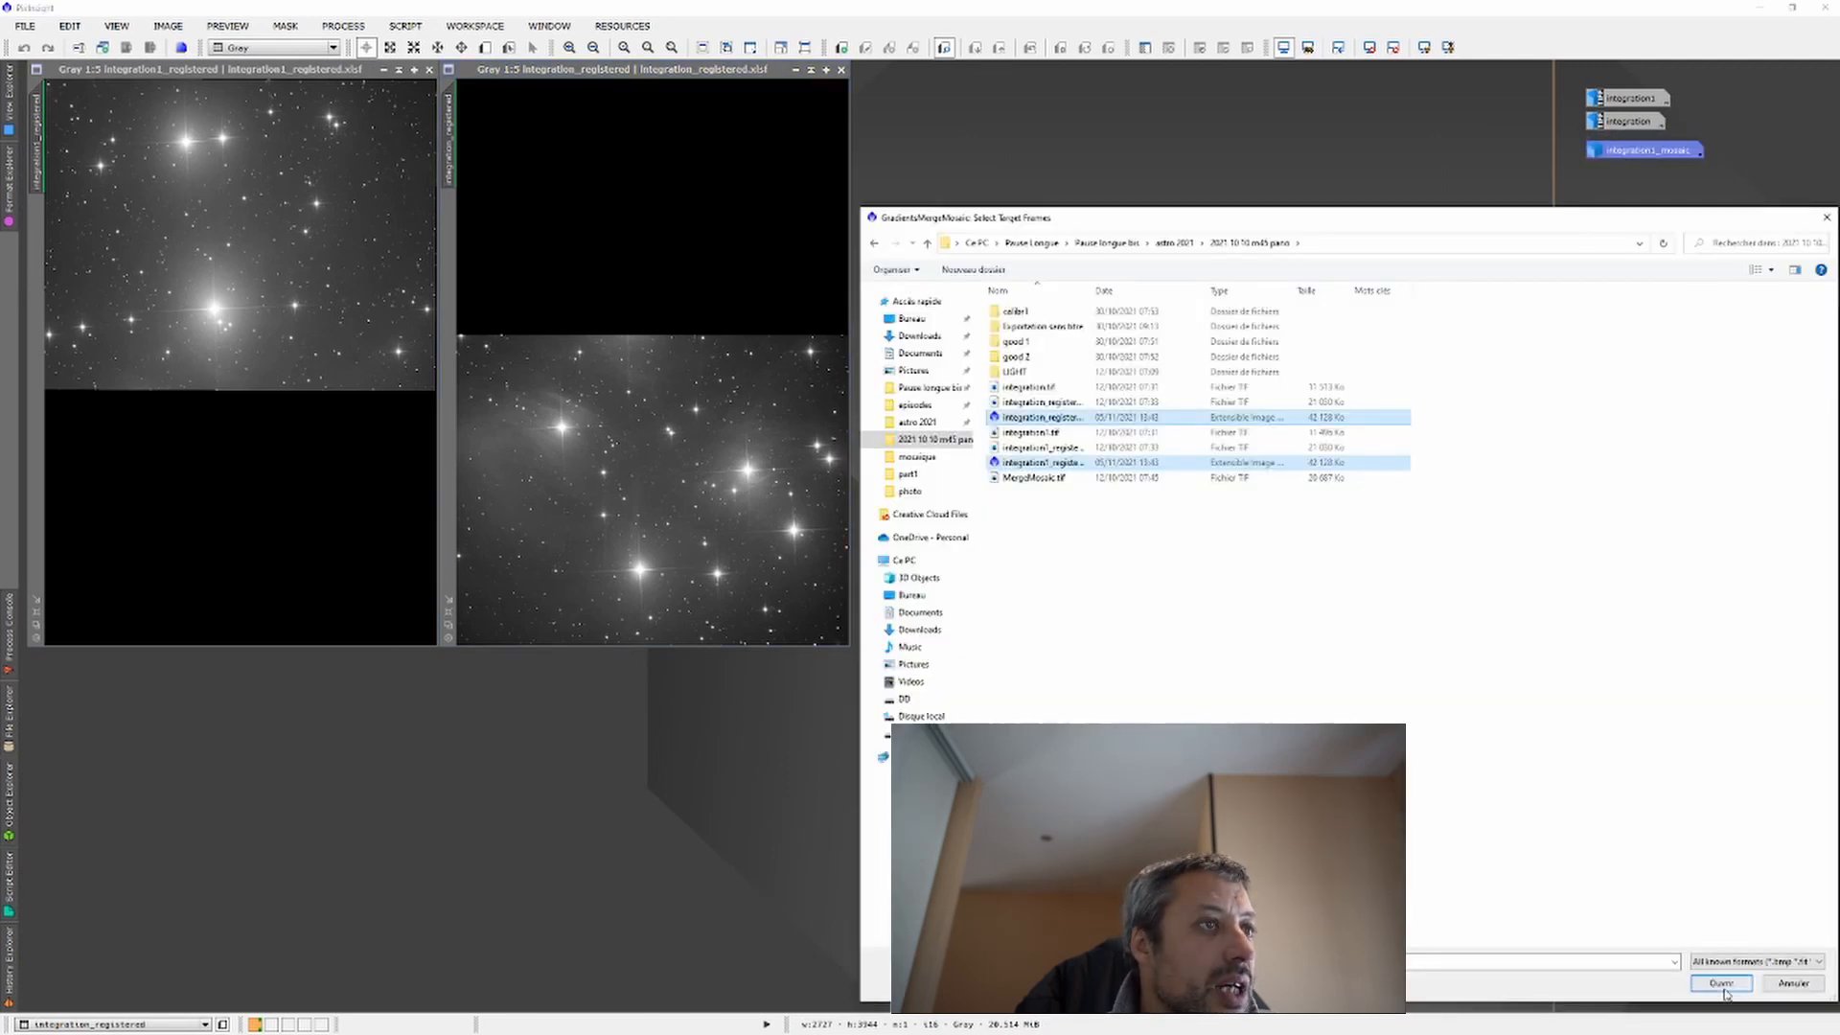
{"action": "left_click", "coordinate": [1713, 973]}
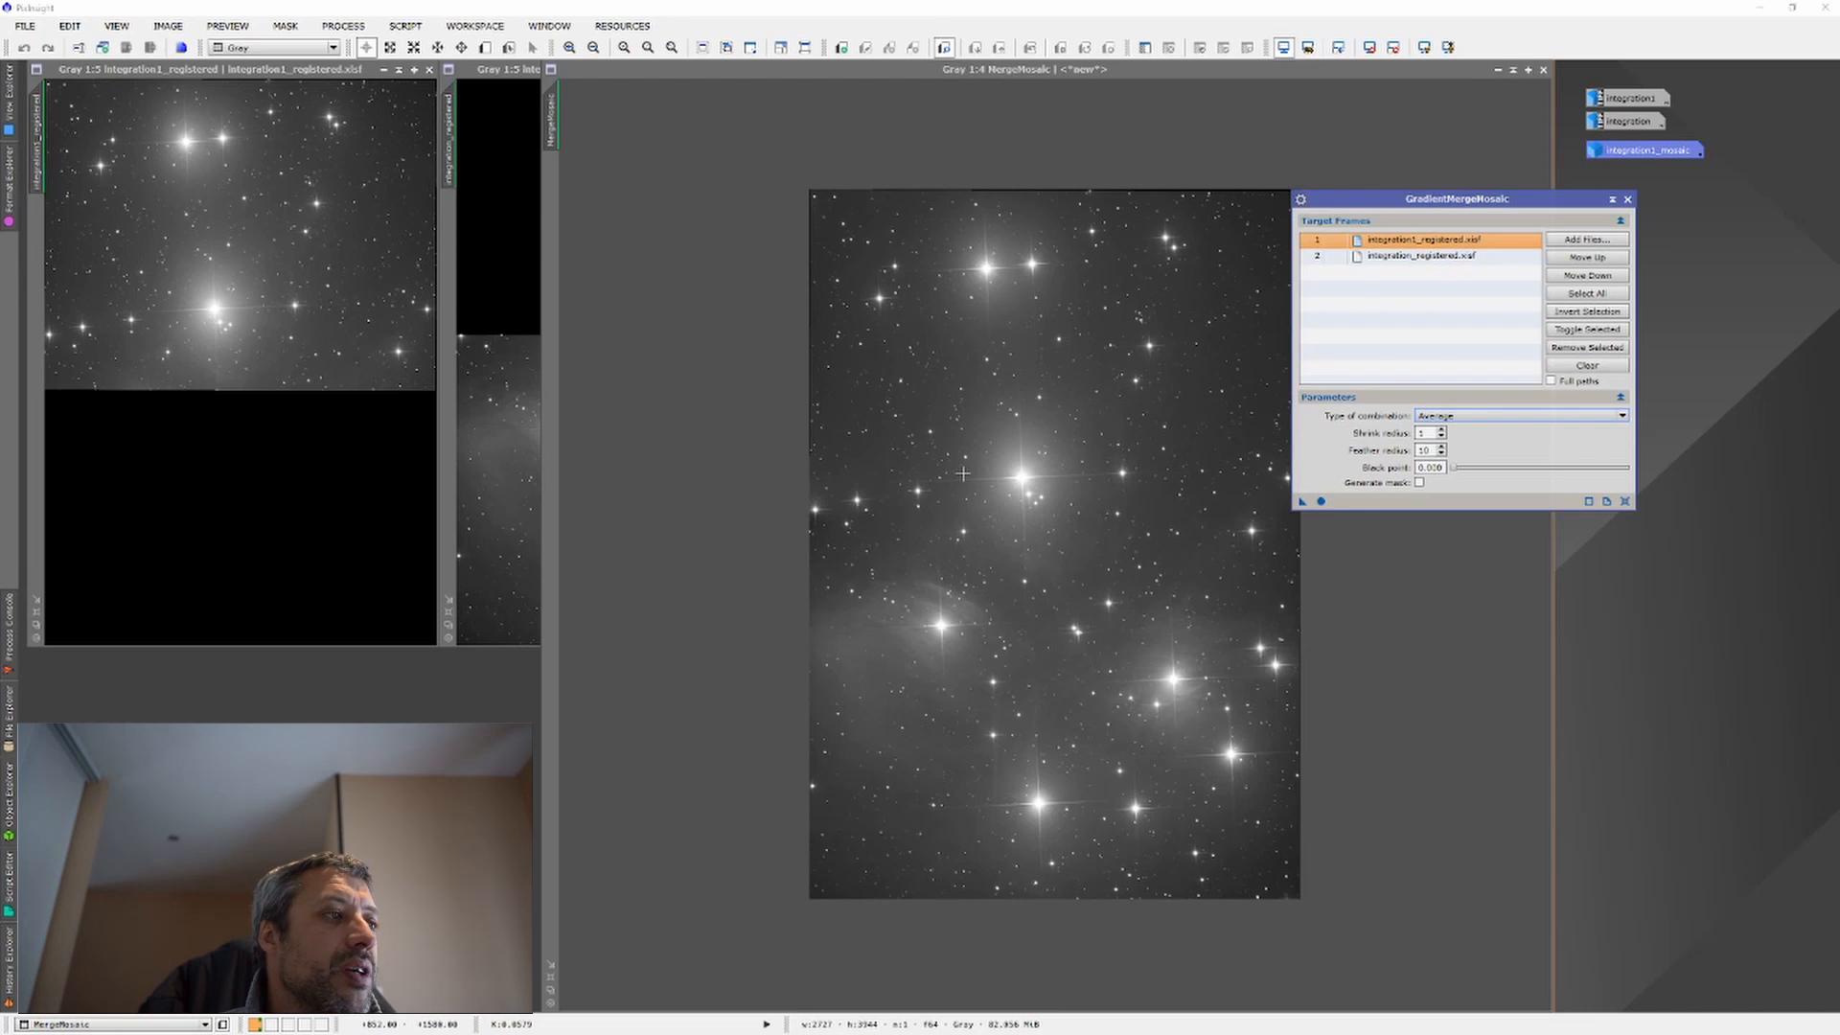
Step: Inspect the overlap zone of the merged mosaic at 1:1 zoom for a visible seam and star artifacts
{"action": "scroll", "coordinate": [863, 529], "scroll_direction": "up", "scroll_amount": 2}
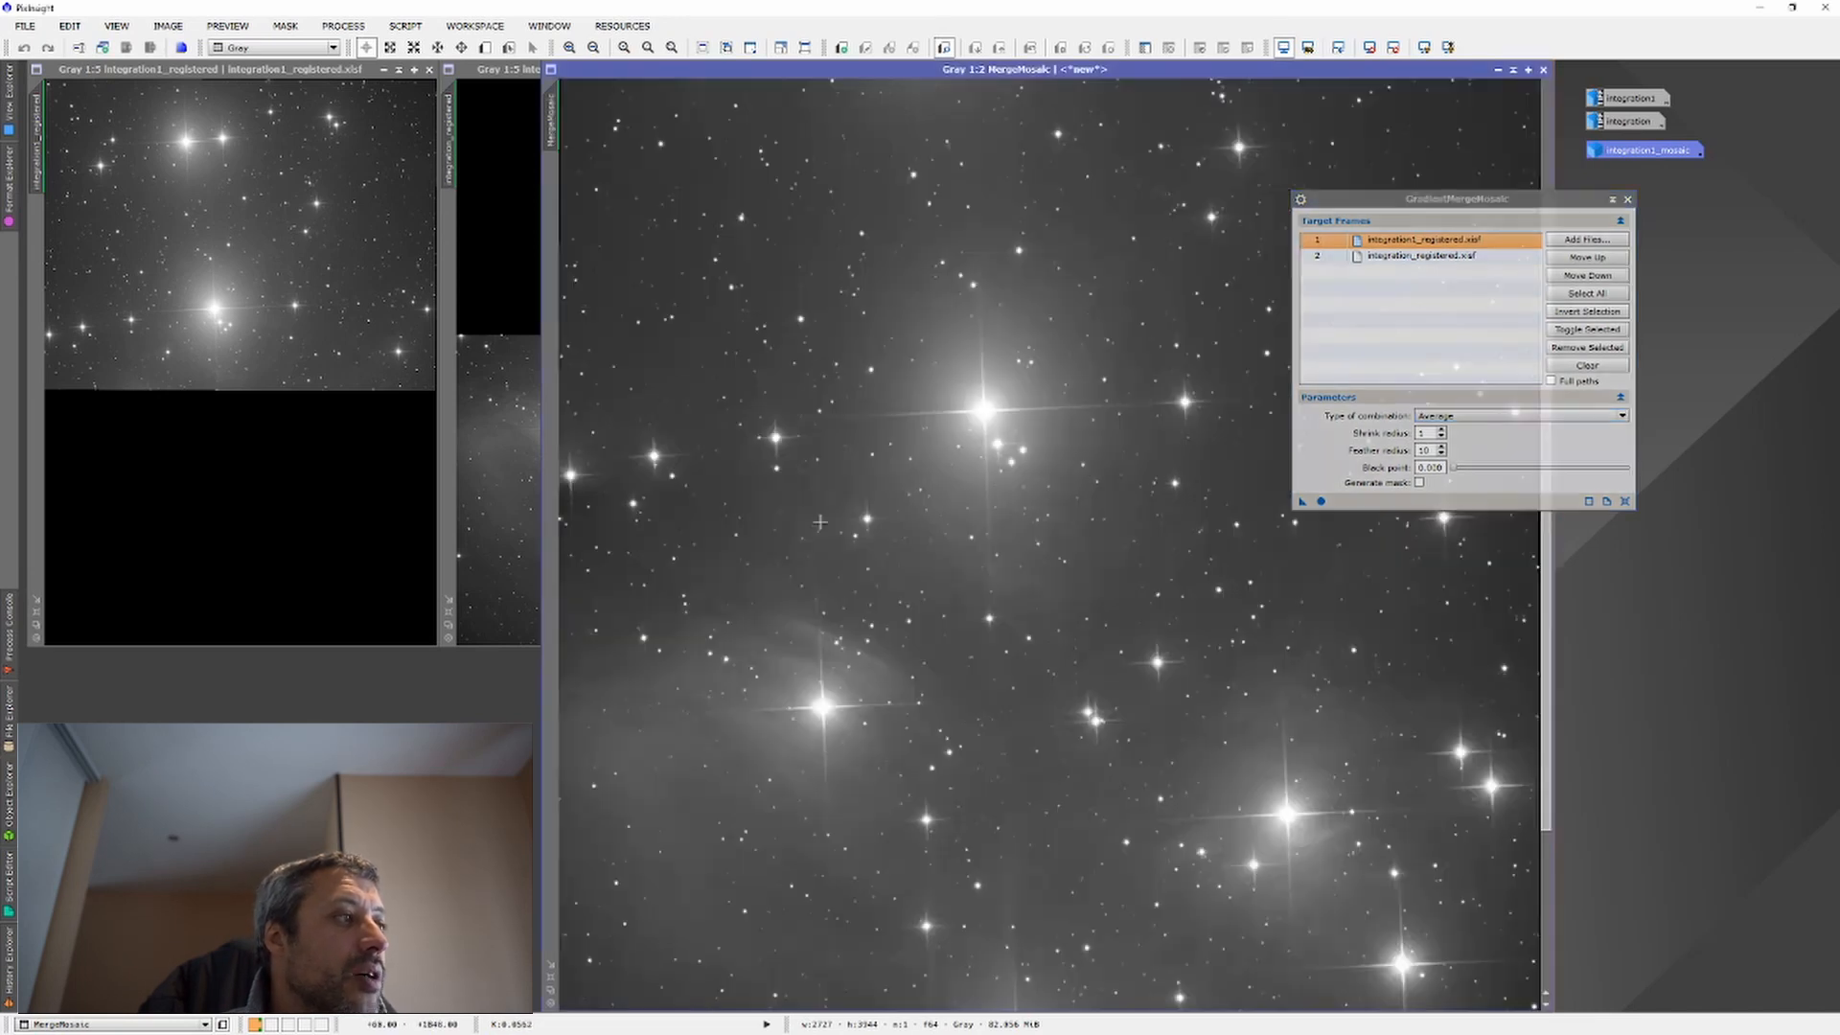
{"action": "scroll", "coordinate": [758, 522], "scroll_direction": "up", "scroll_amount": 1}
{"action": "key", "text": "space"}
{"action": "left_click_drag", "start_coordinate": [767, 513], "coordinate": [1071, 552]}
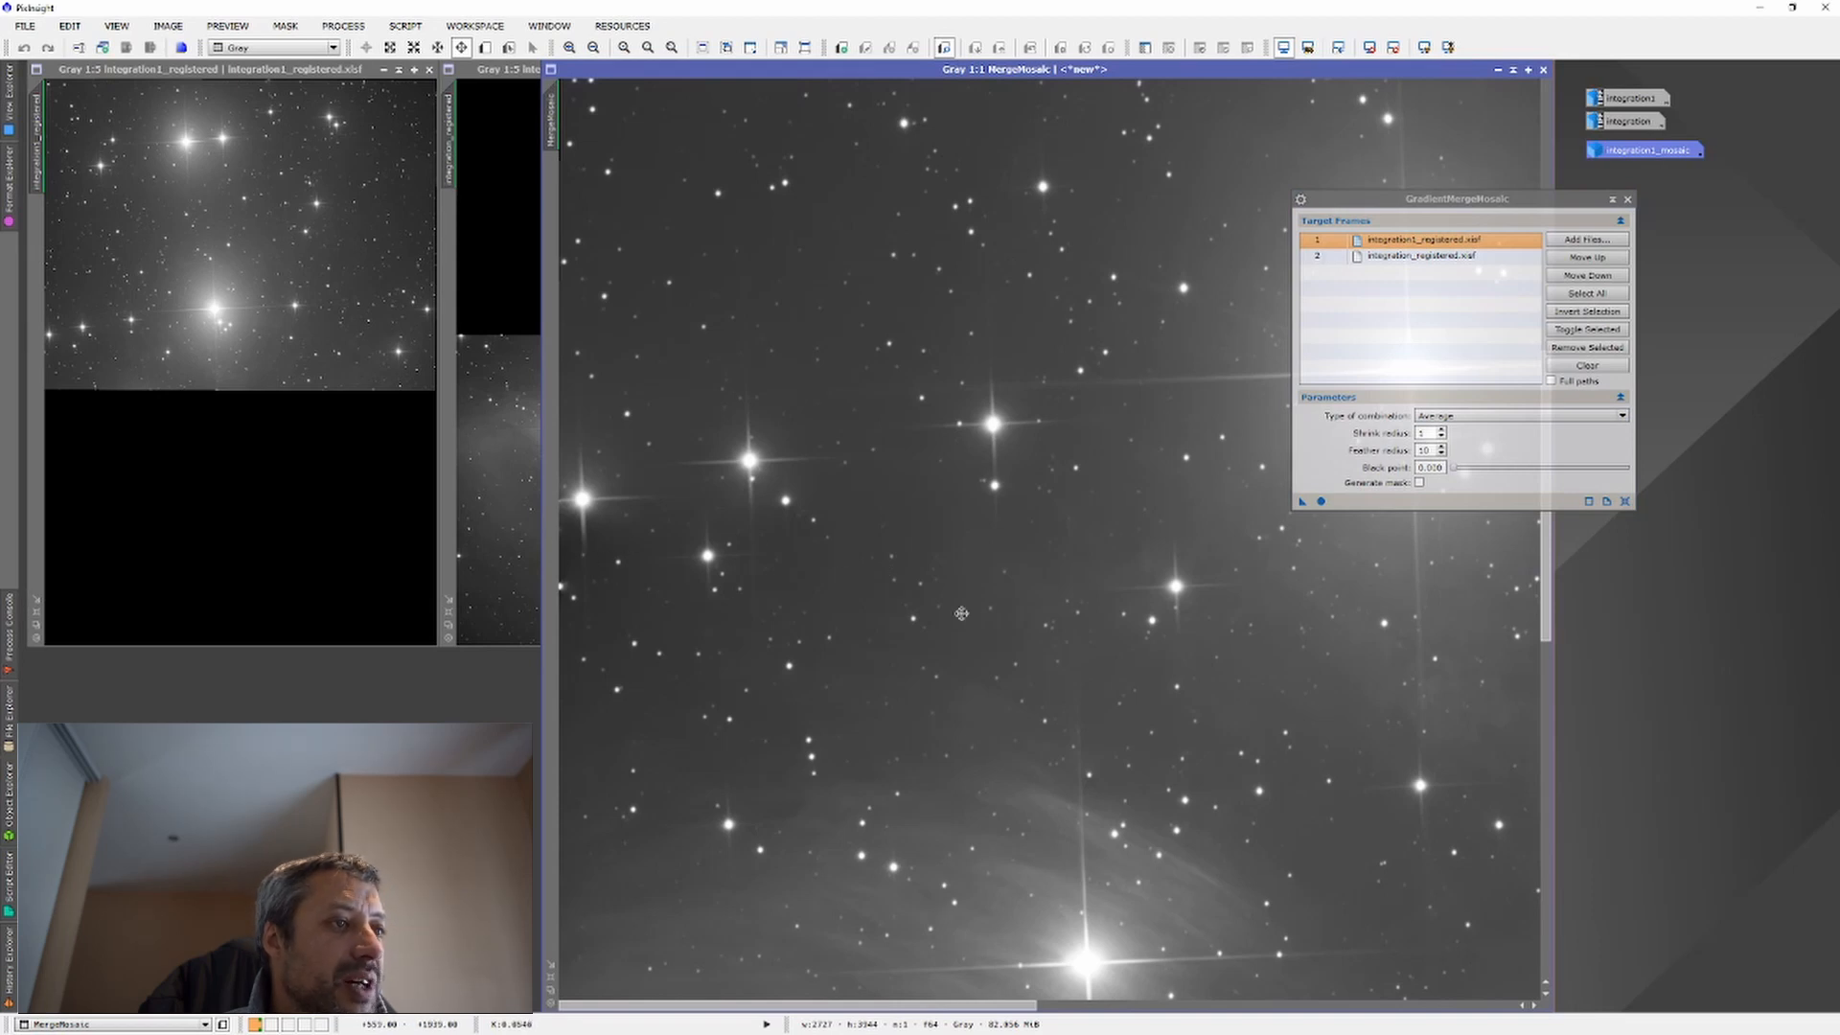
Step: Examine the full width of the overlap band in the Average-combined mosaic at 1:1, including its right edge, and review the whole frame
{"action": "left_click_drag", "start_coordinate": [961, 613], "coordinate": [628, 565]}
{"action": "left_click_drag", "start_coordinate": [1231, 570], "coordinate": [960, 567]}
{"action": "left_click_drag", "start_coordinate": [1299, 586], "coordinate": [981, 607]}
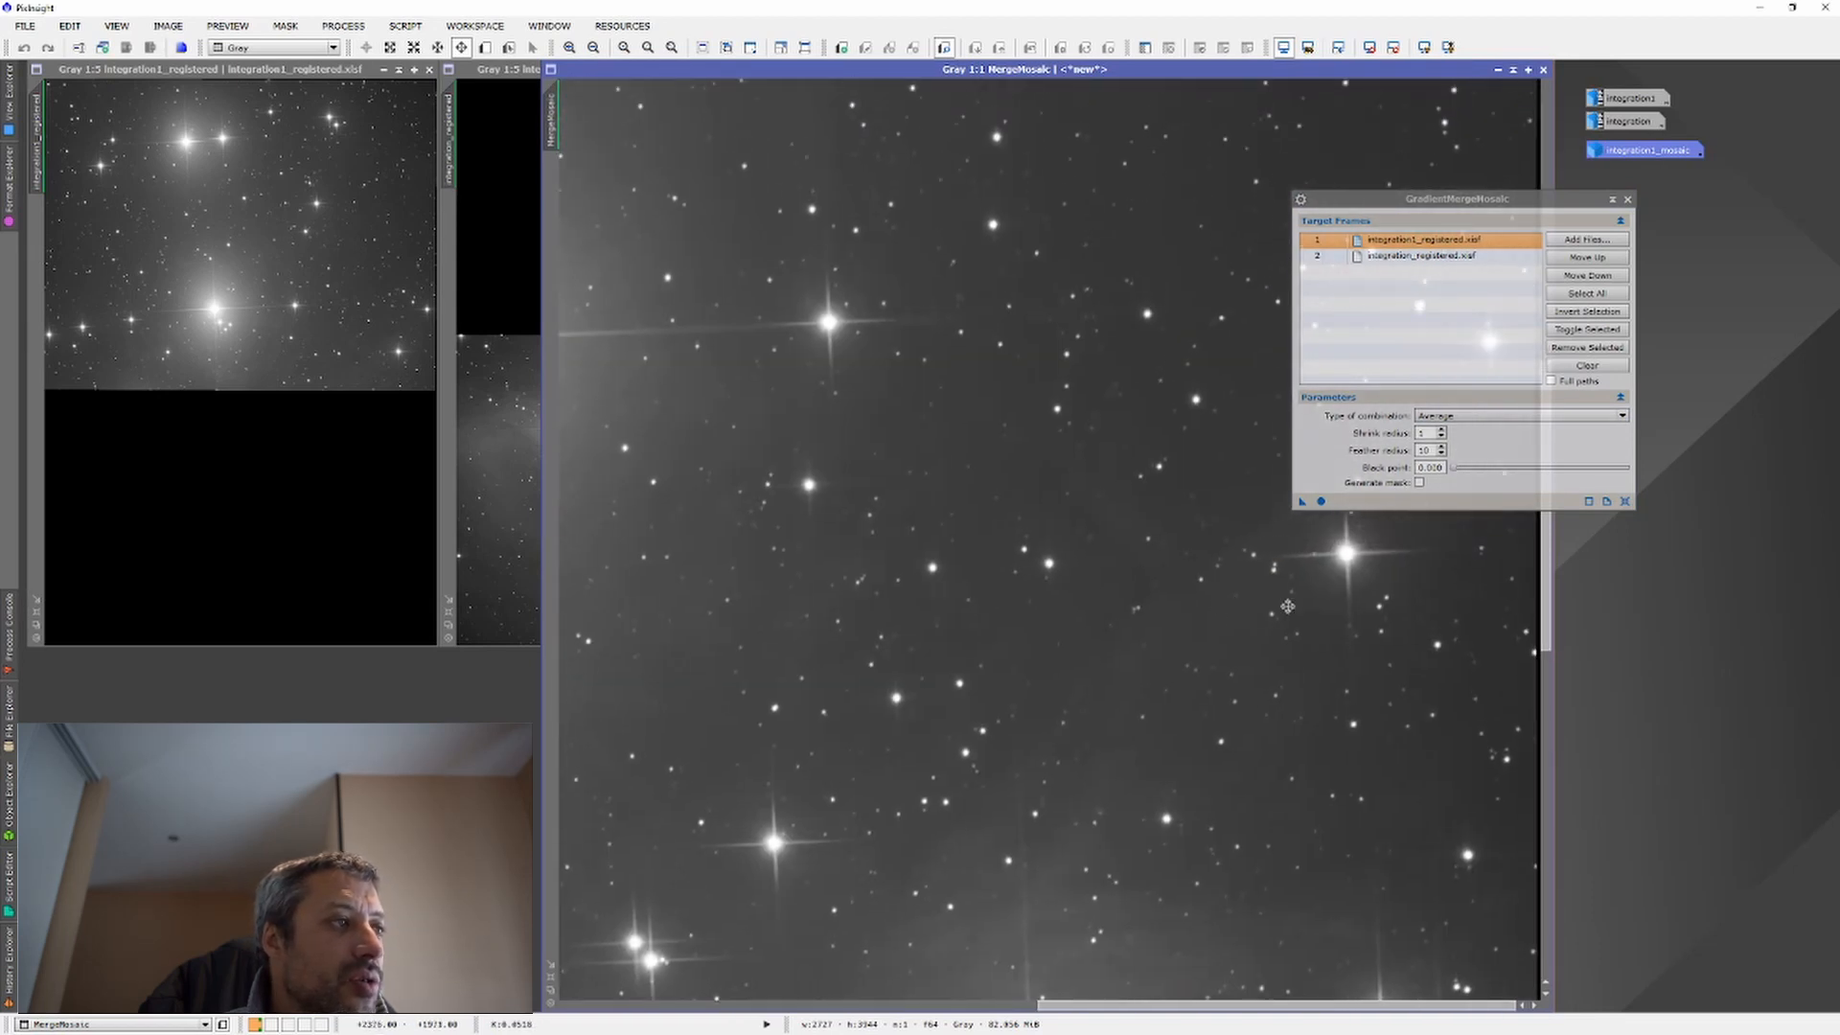
{"action": "left_click_drag", "start_coordinate": [1068, 567], "coordinate": [868, 700]}
{"action": "left_click_drag", "start_coordinate": [1337, 698], "coordinate": [1084, 542]}
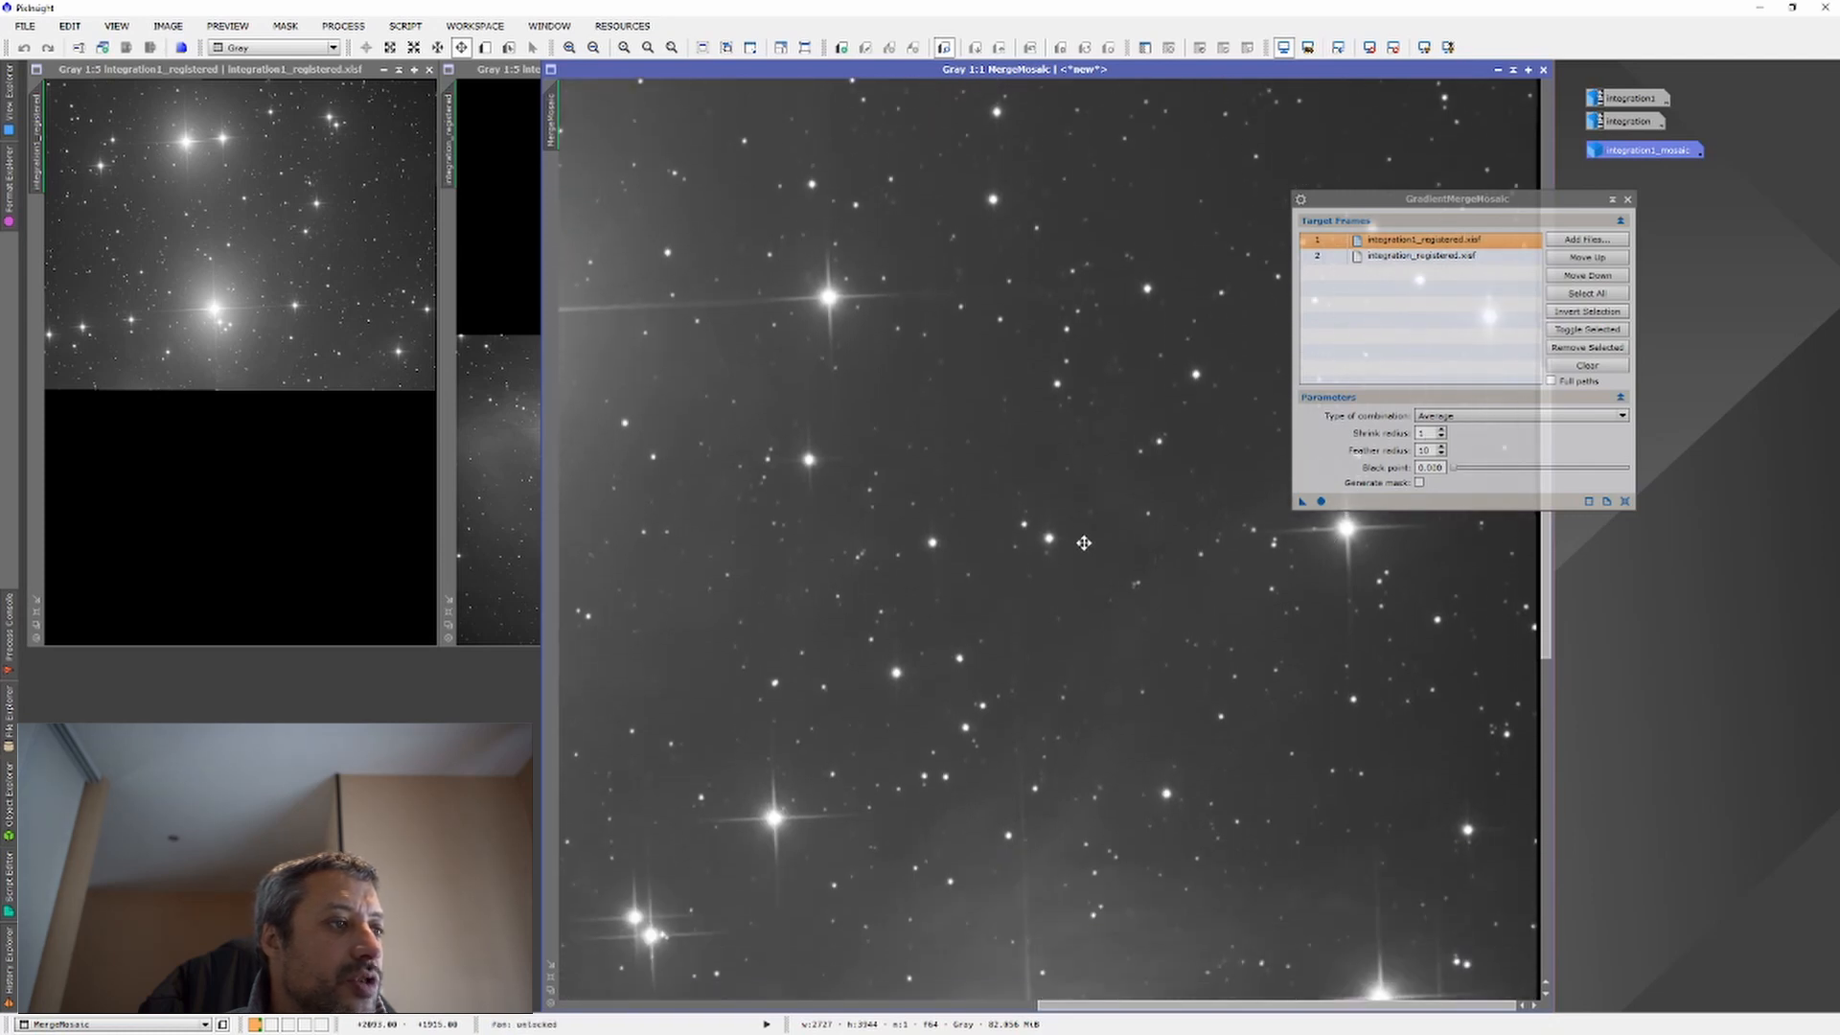
{"action": "left_click_drag", "start_coordinate": [821, 600], "coordinate": [1369, 453]}
{"action": "left_click_drag", "start_coordinate": [862, 412], "coordinate": [1109, 603]}
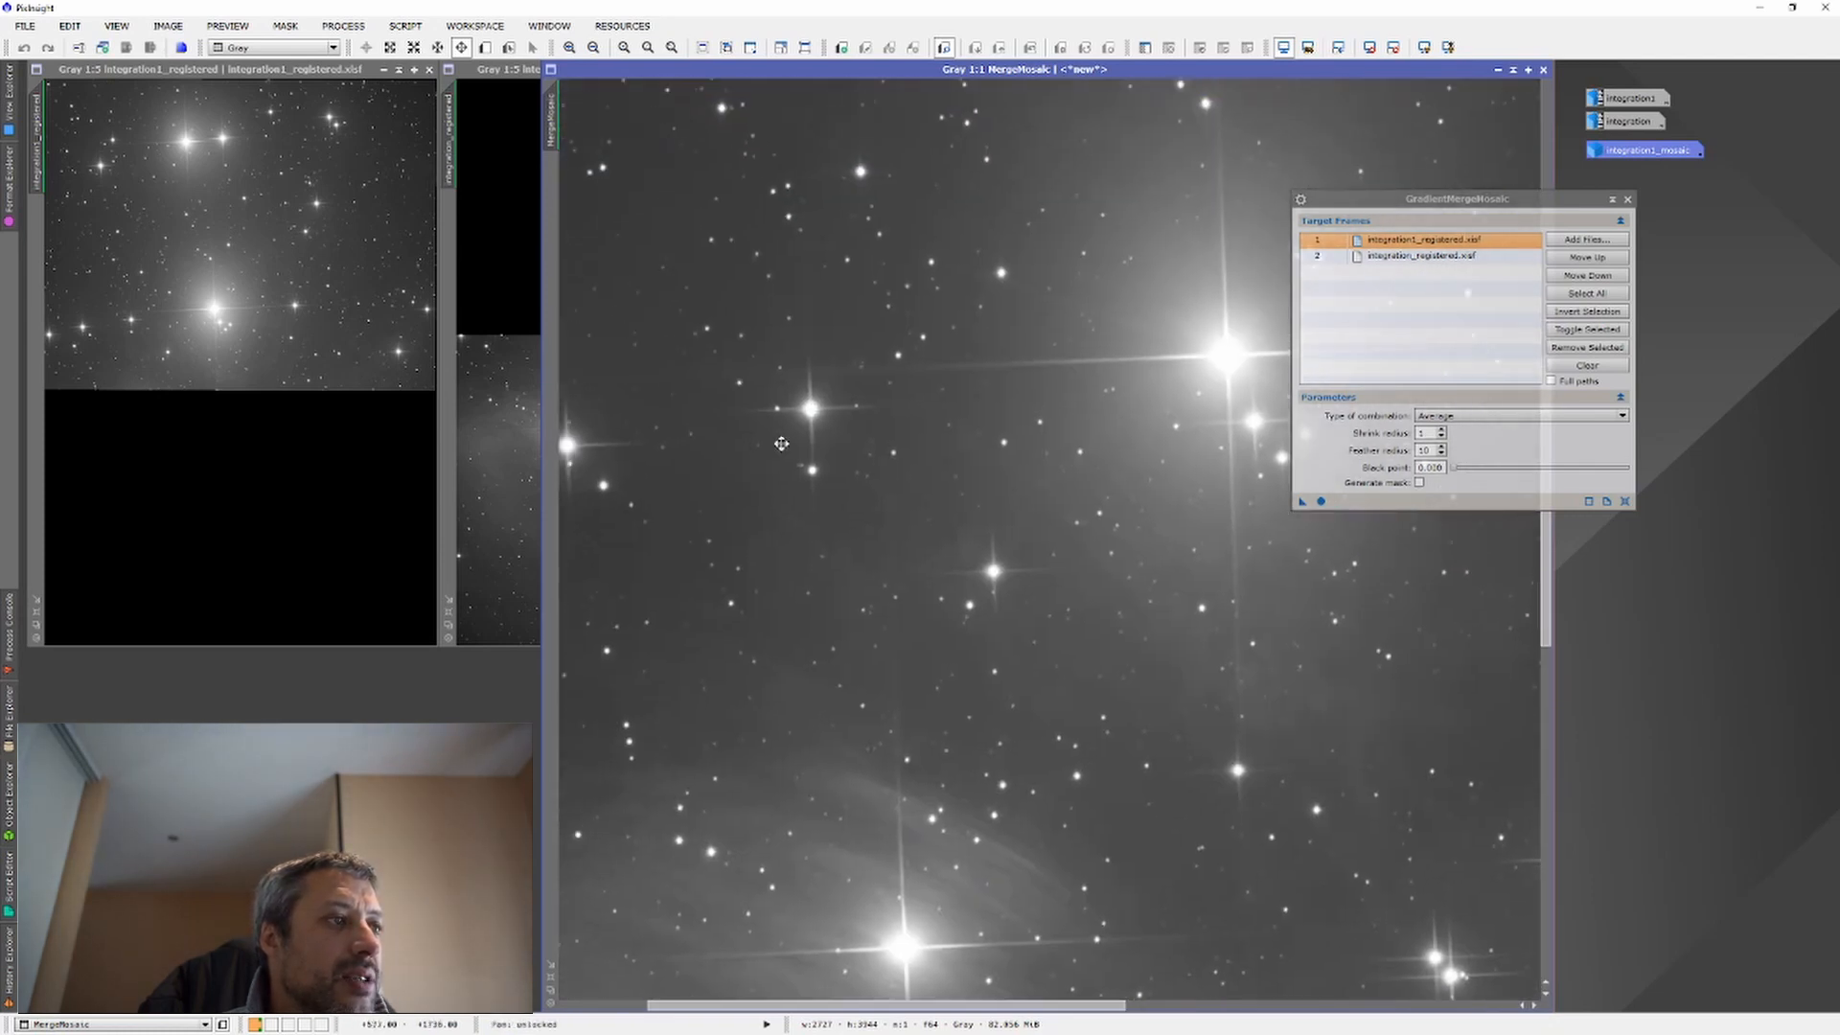
{"action": "left_click_drag", "start_coordinate": [780, 444], "coordinate": [1063, 573]}
{"action": "scroll", "coordinate": [1064, 566], "scroll_direction": "down", "scroll_amount": 4}
{"action": "scroll", "coordinate": [1086, 516], "scroll_direction": "up", "scroll_amount": 2}
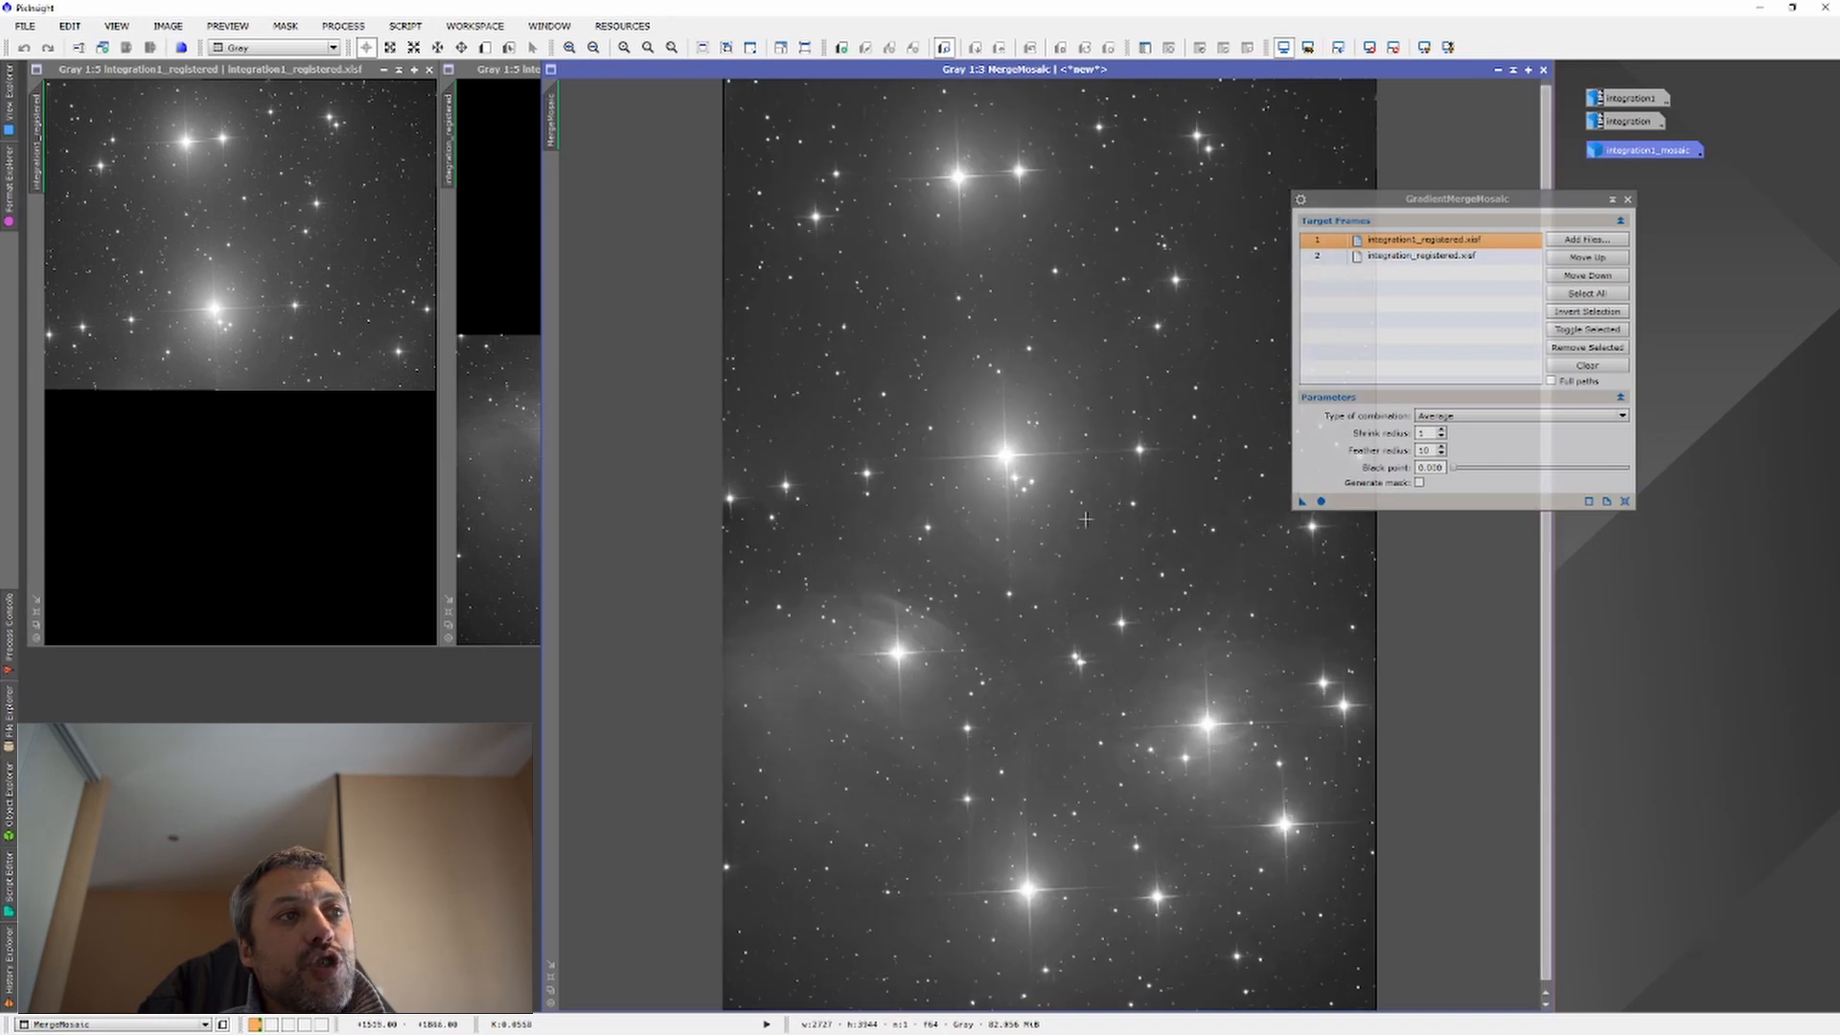
Step: Set the GradientMergeMosaic combination type to Overlay and merge the two registered frames again
{"action": "left_click", "coordinate": [1476, 416]}
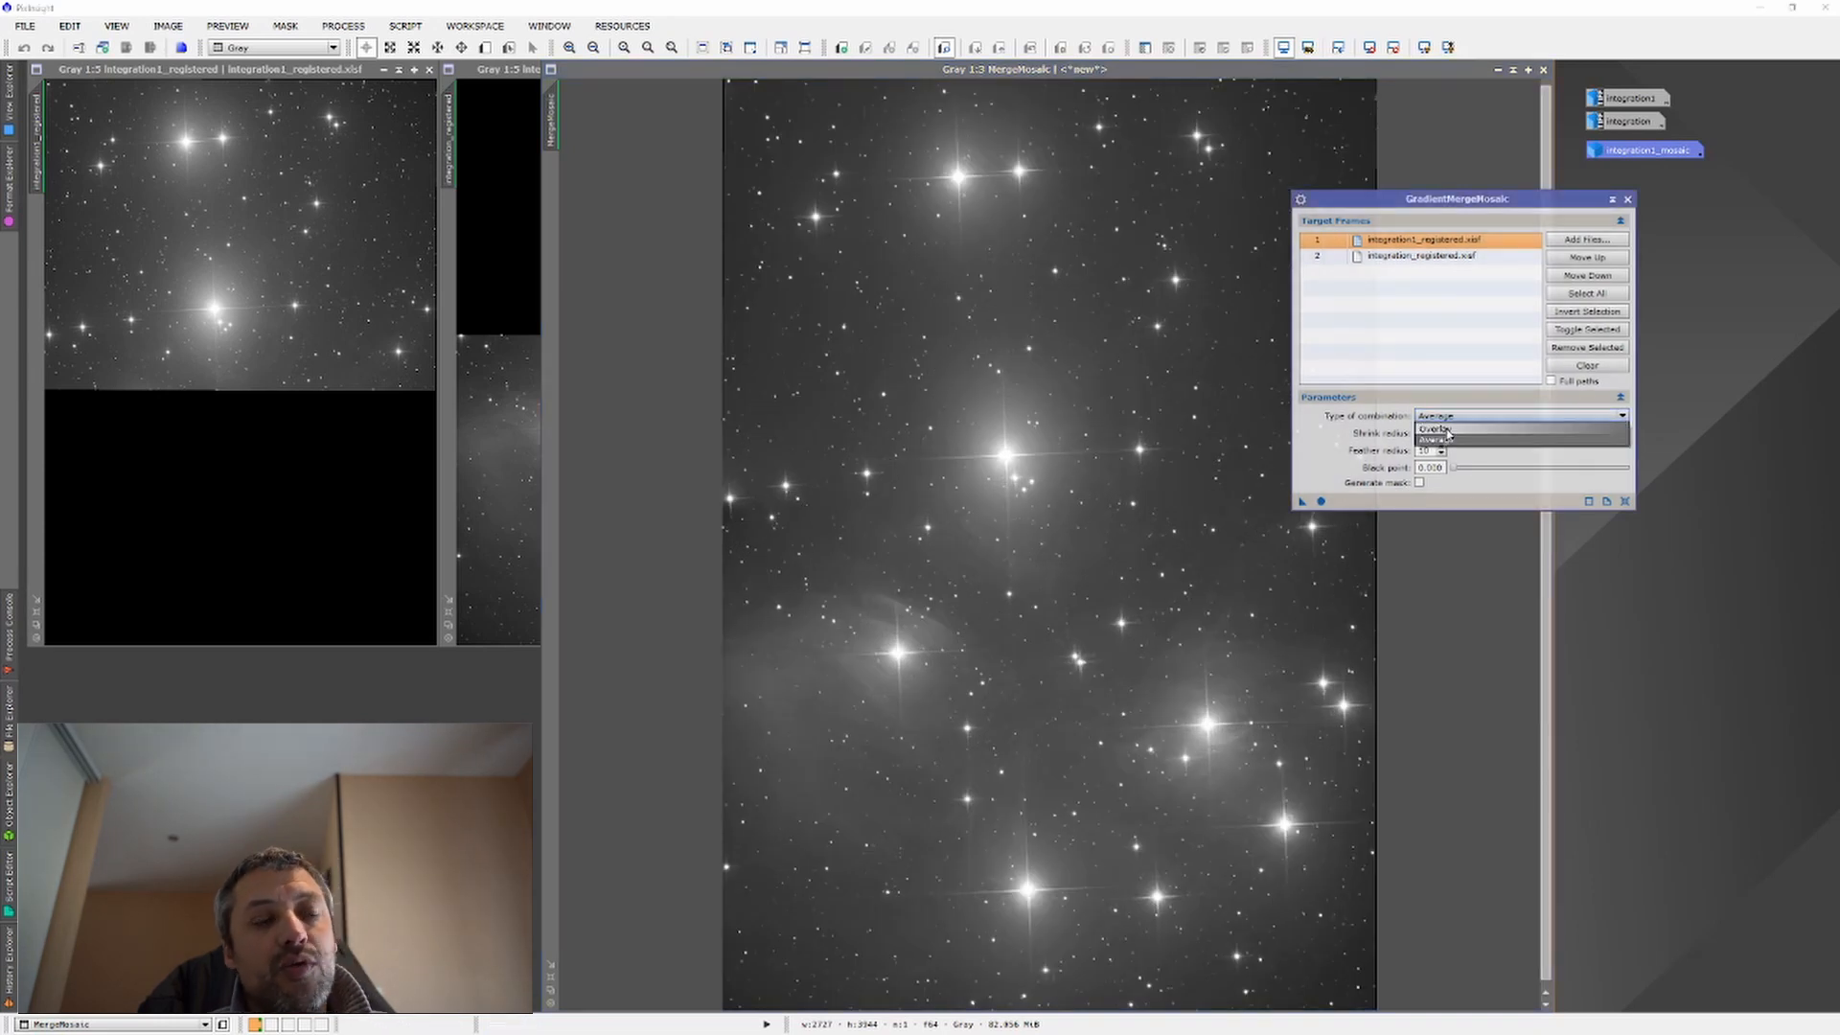
{"action": "left_click", "coordinate": [1446, 429]}
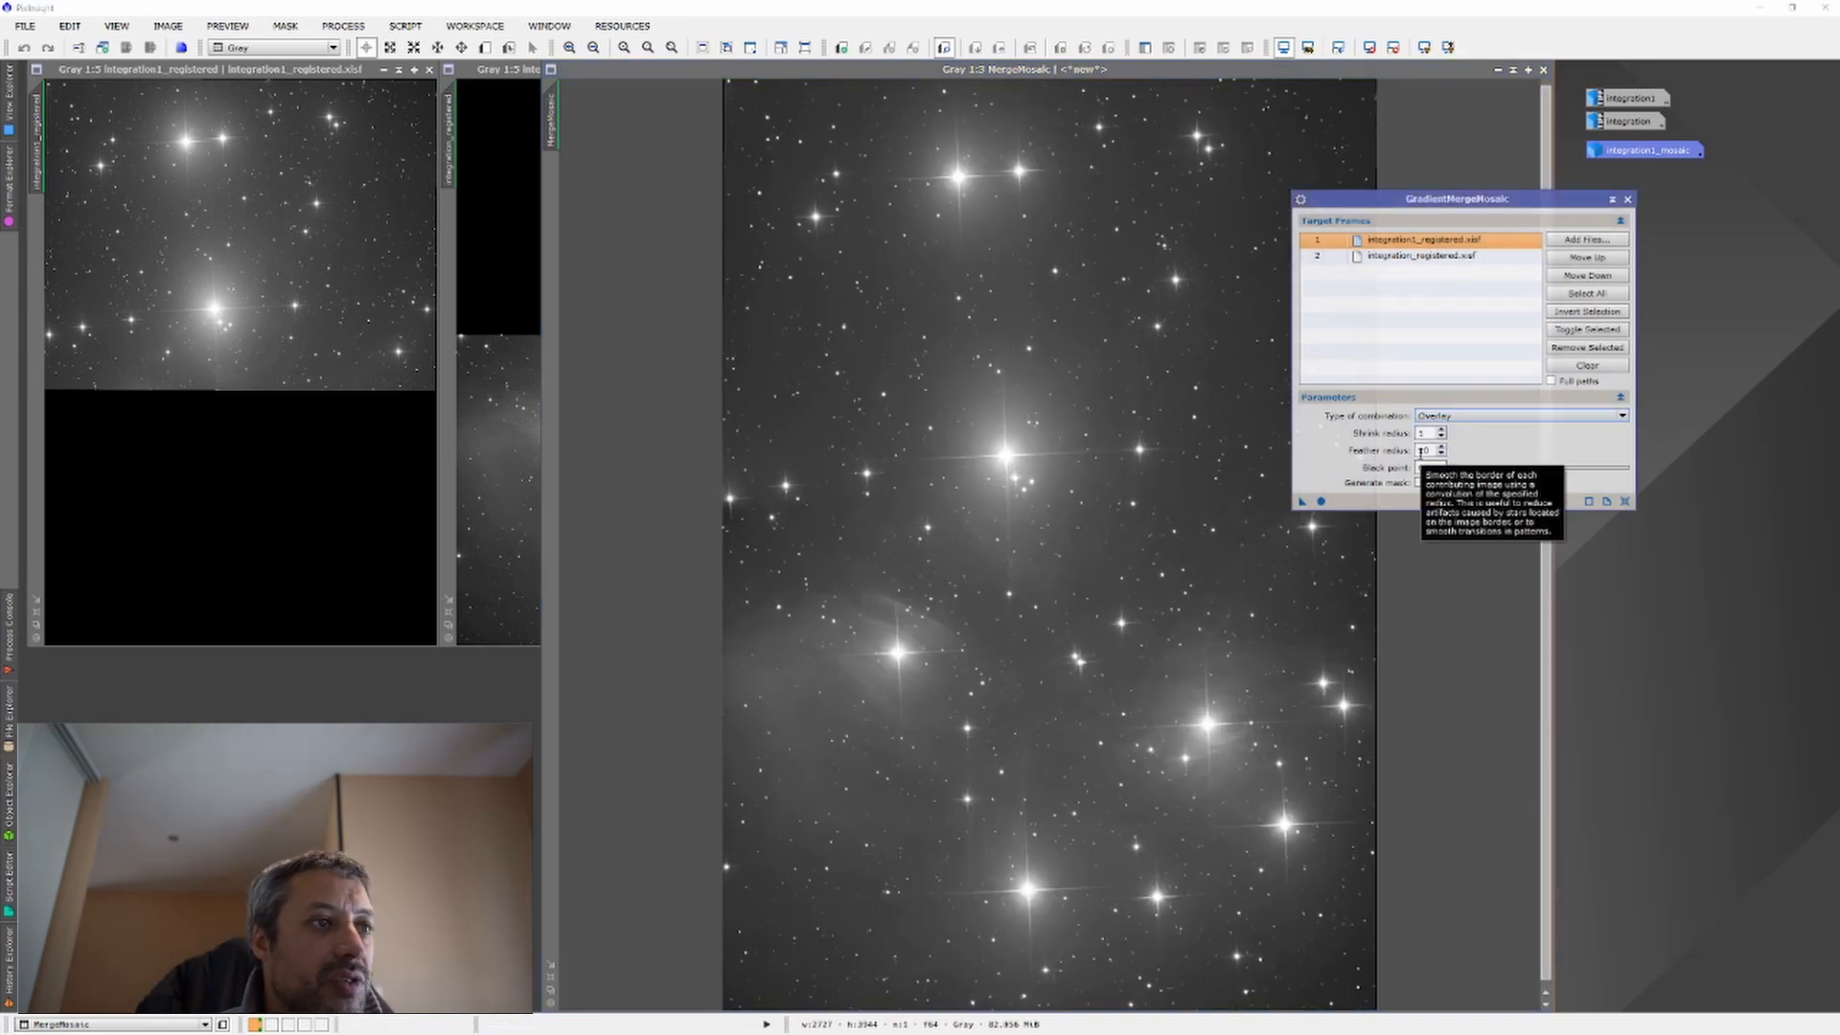
{"action": "left_click", "coordinate": [1322, 501]}
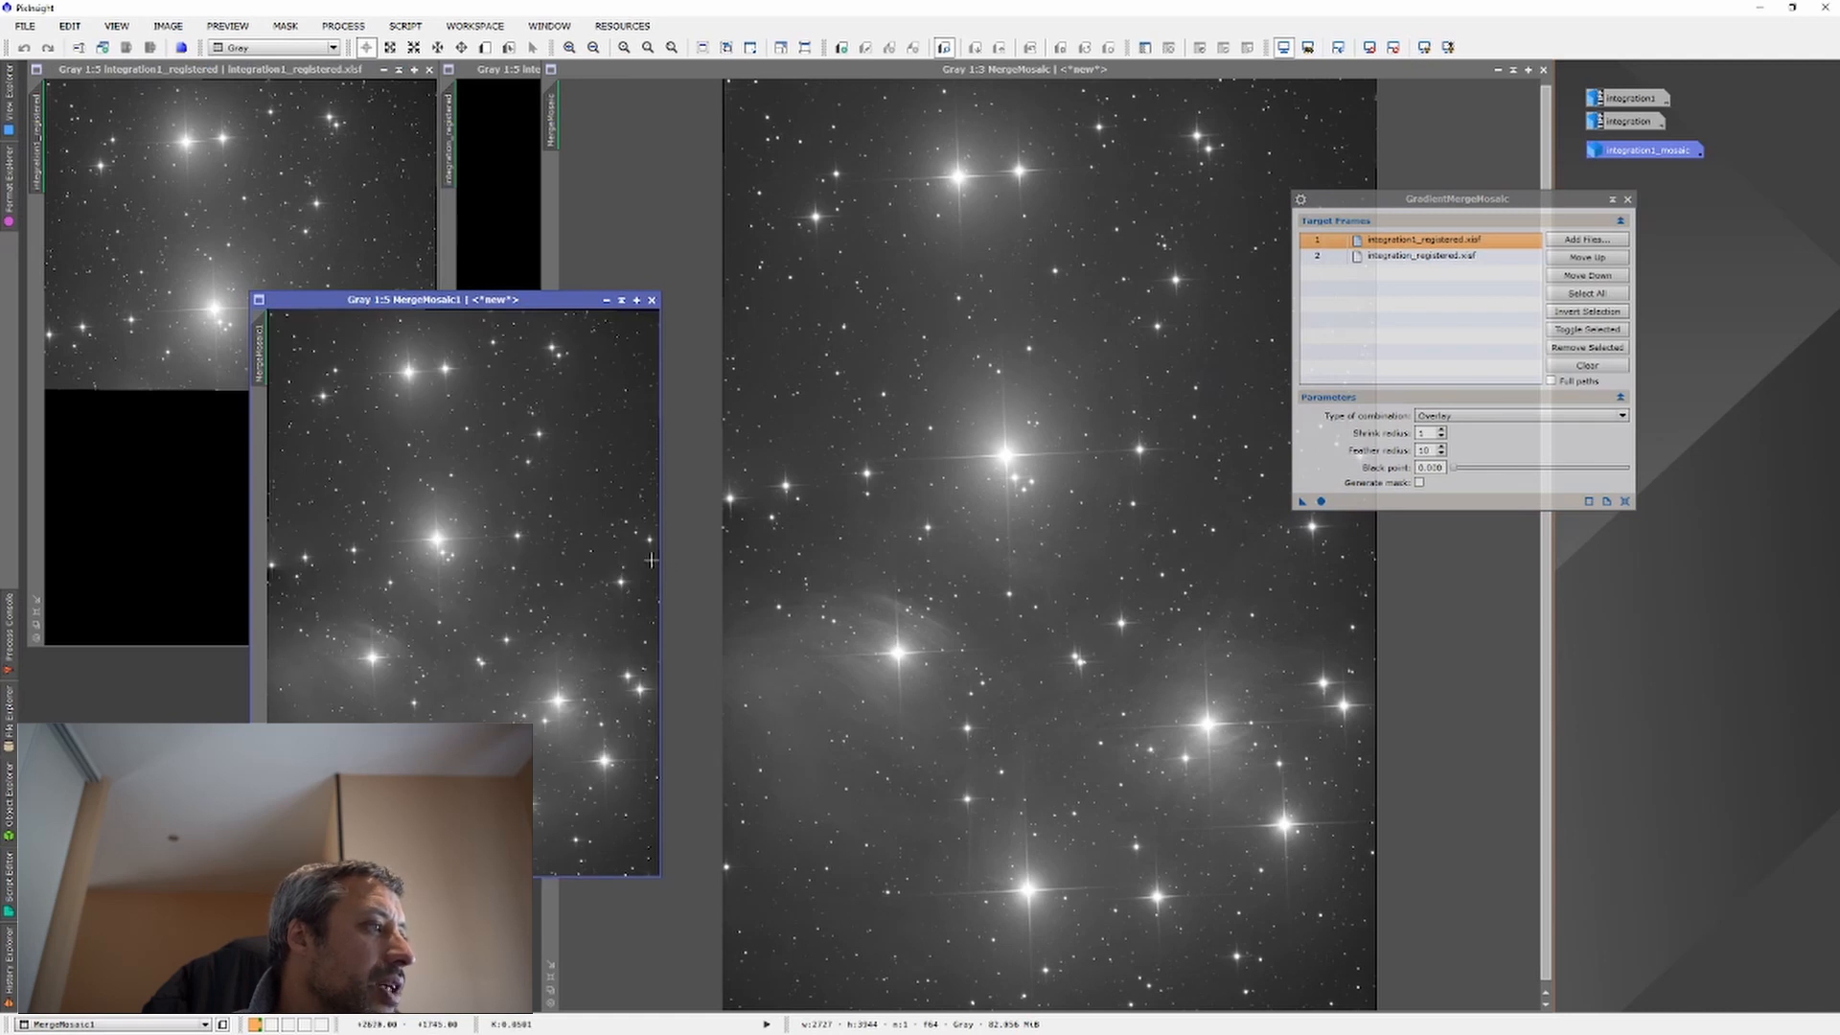
Step: Examine the Overlay-combined mosaic at 1:1 along the overlap seam, from its right edge to its left edge, for star artifacts
{"action": "scroll", "coordinate": [627, 575], "scroll_direction": "up", "scroll_amount": 4}
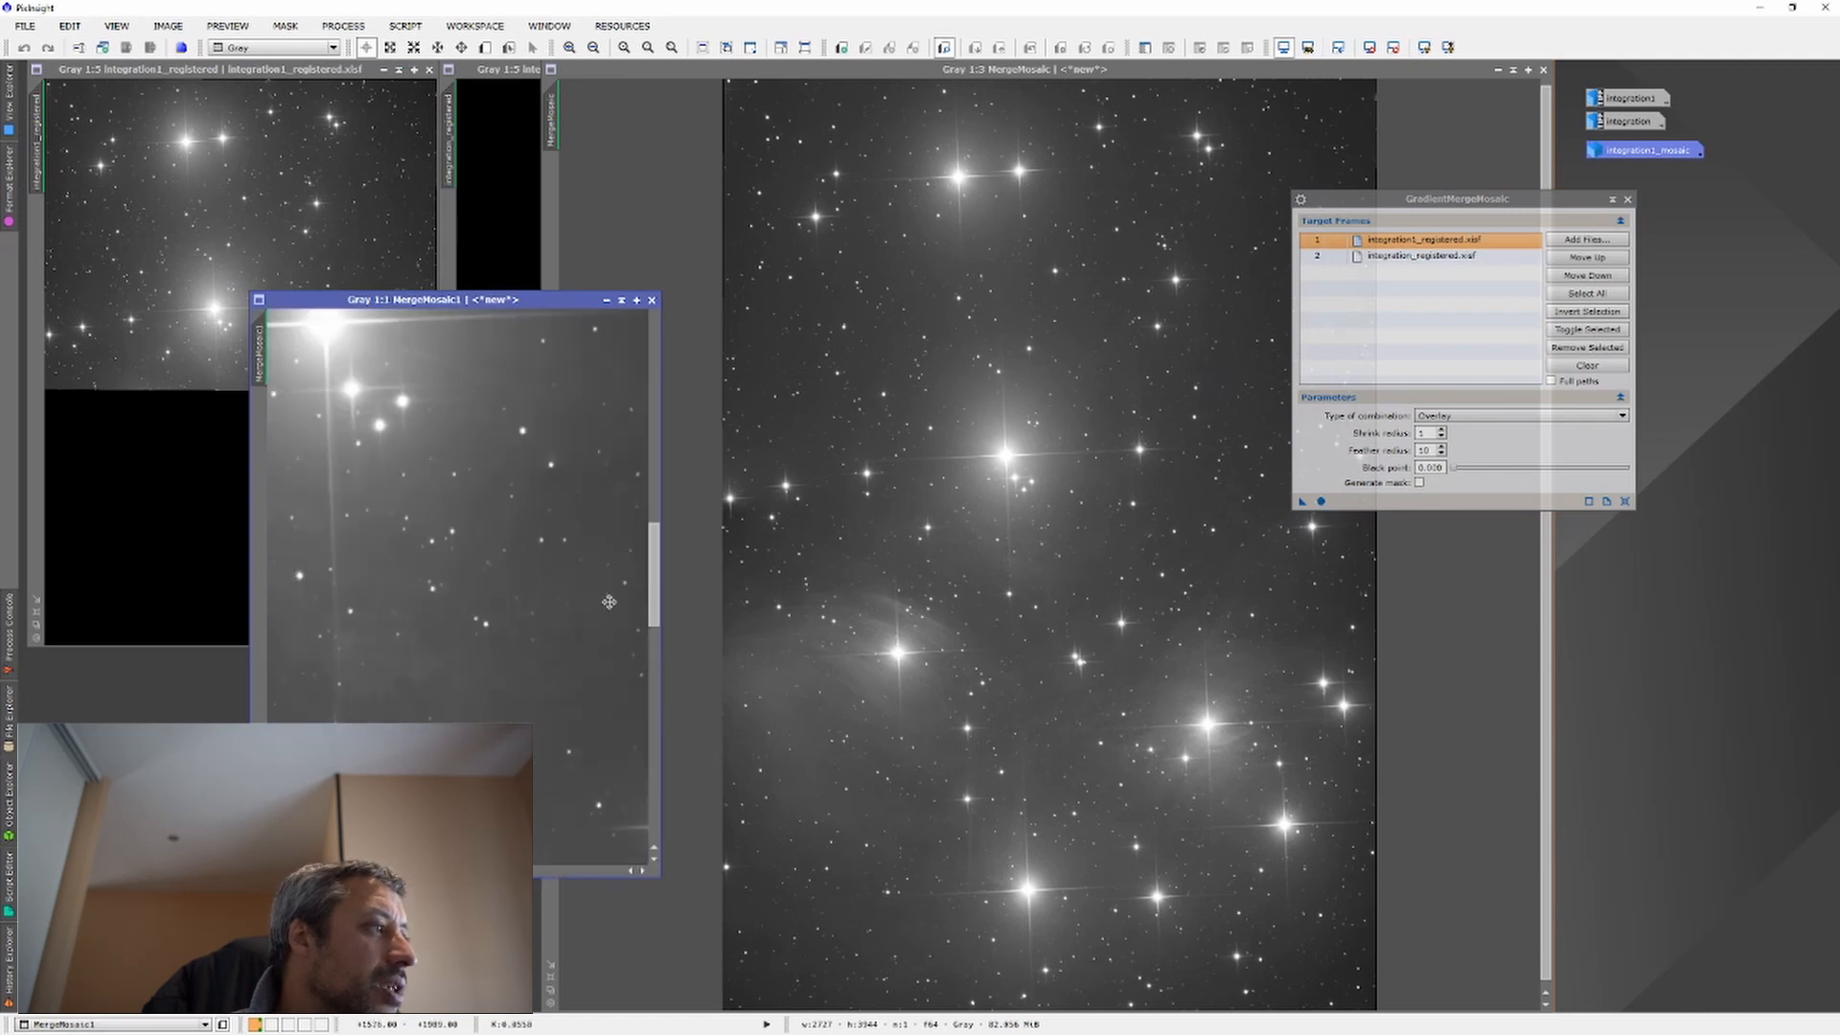
{"action": "left_click_drag", "start_coordinate": [566, 561], "coordinate": [296, 561]}
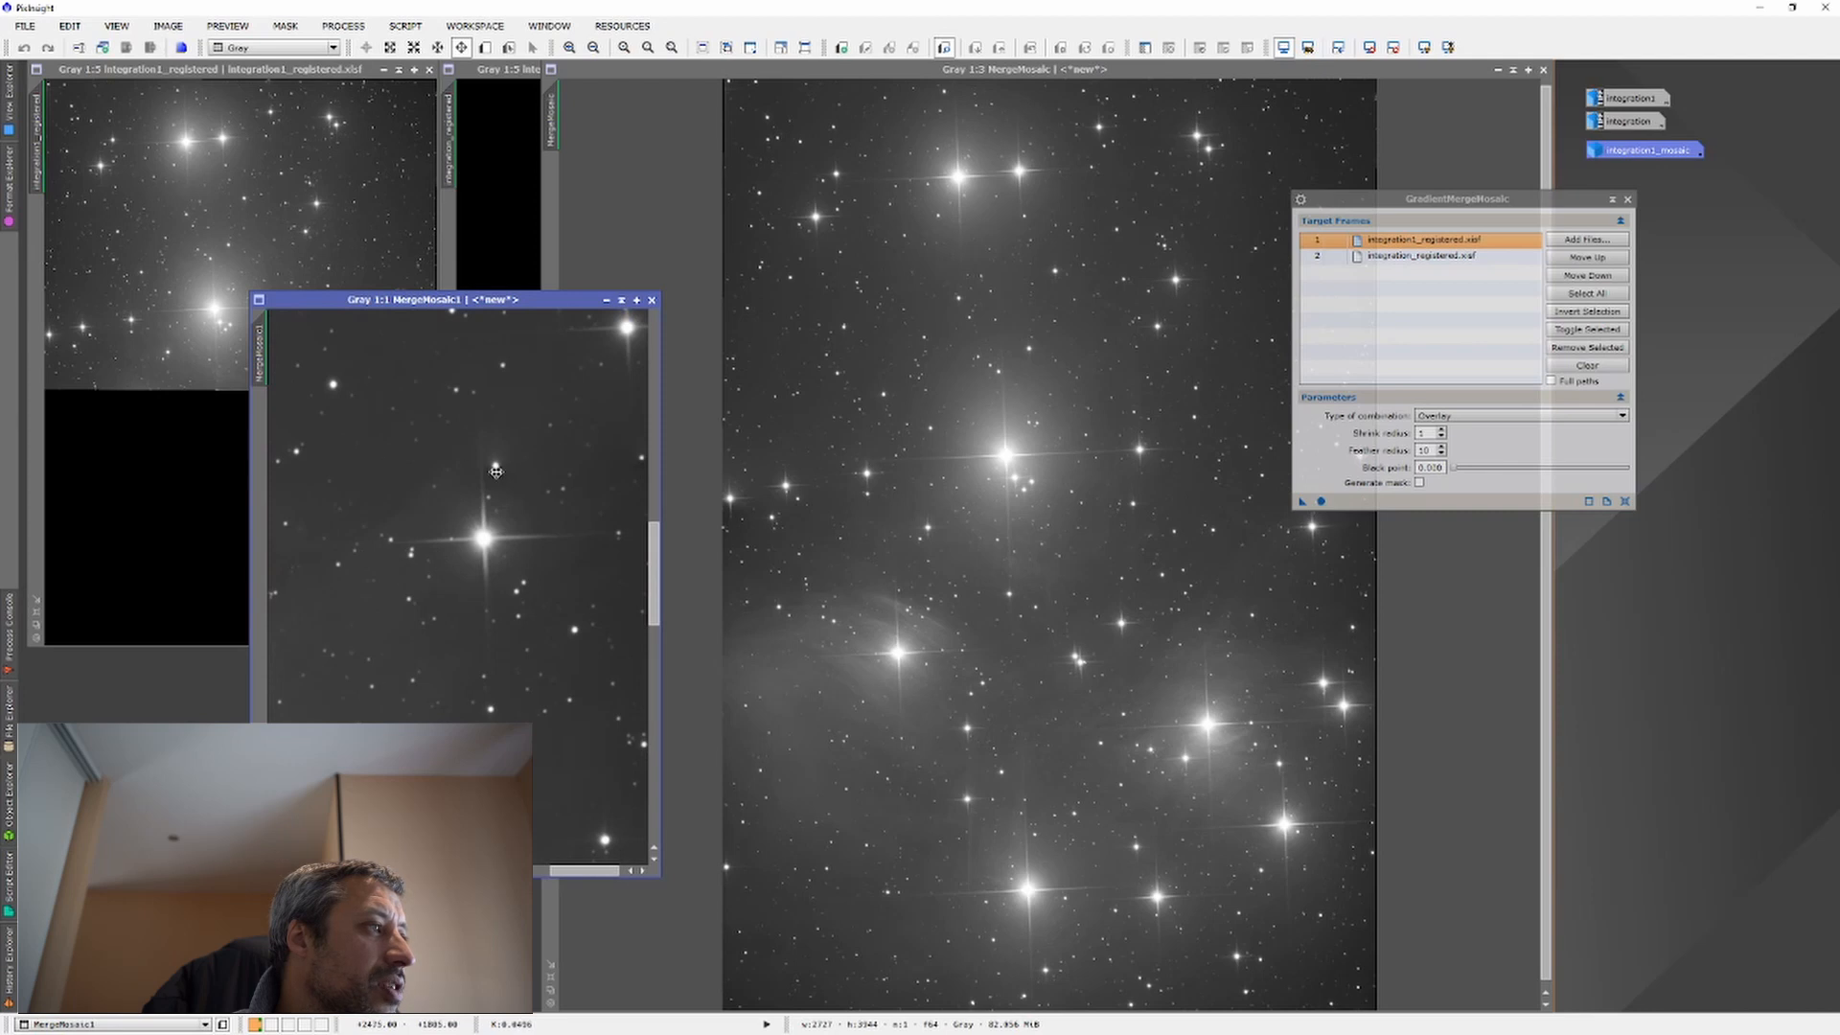
{"action": "left_click_drag", "start_coordinate": [459, 489], "coordinate": [273, 517]}
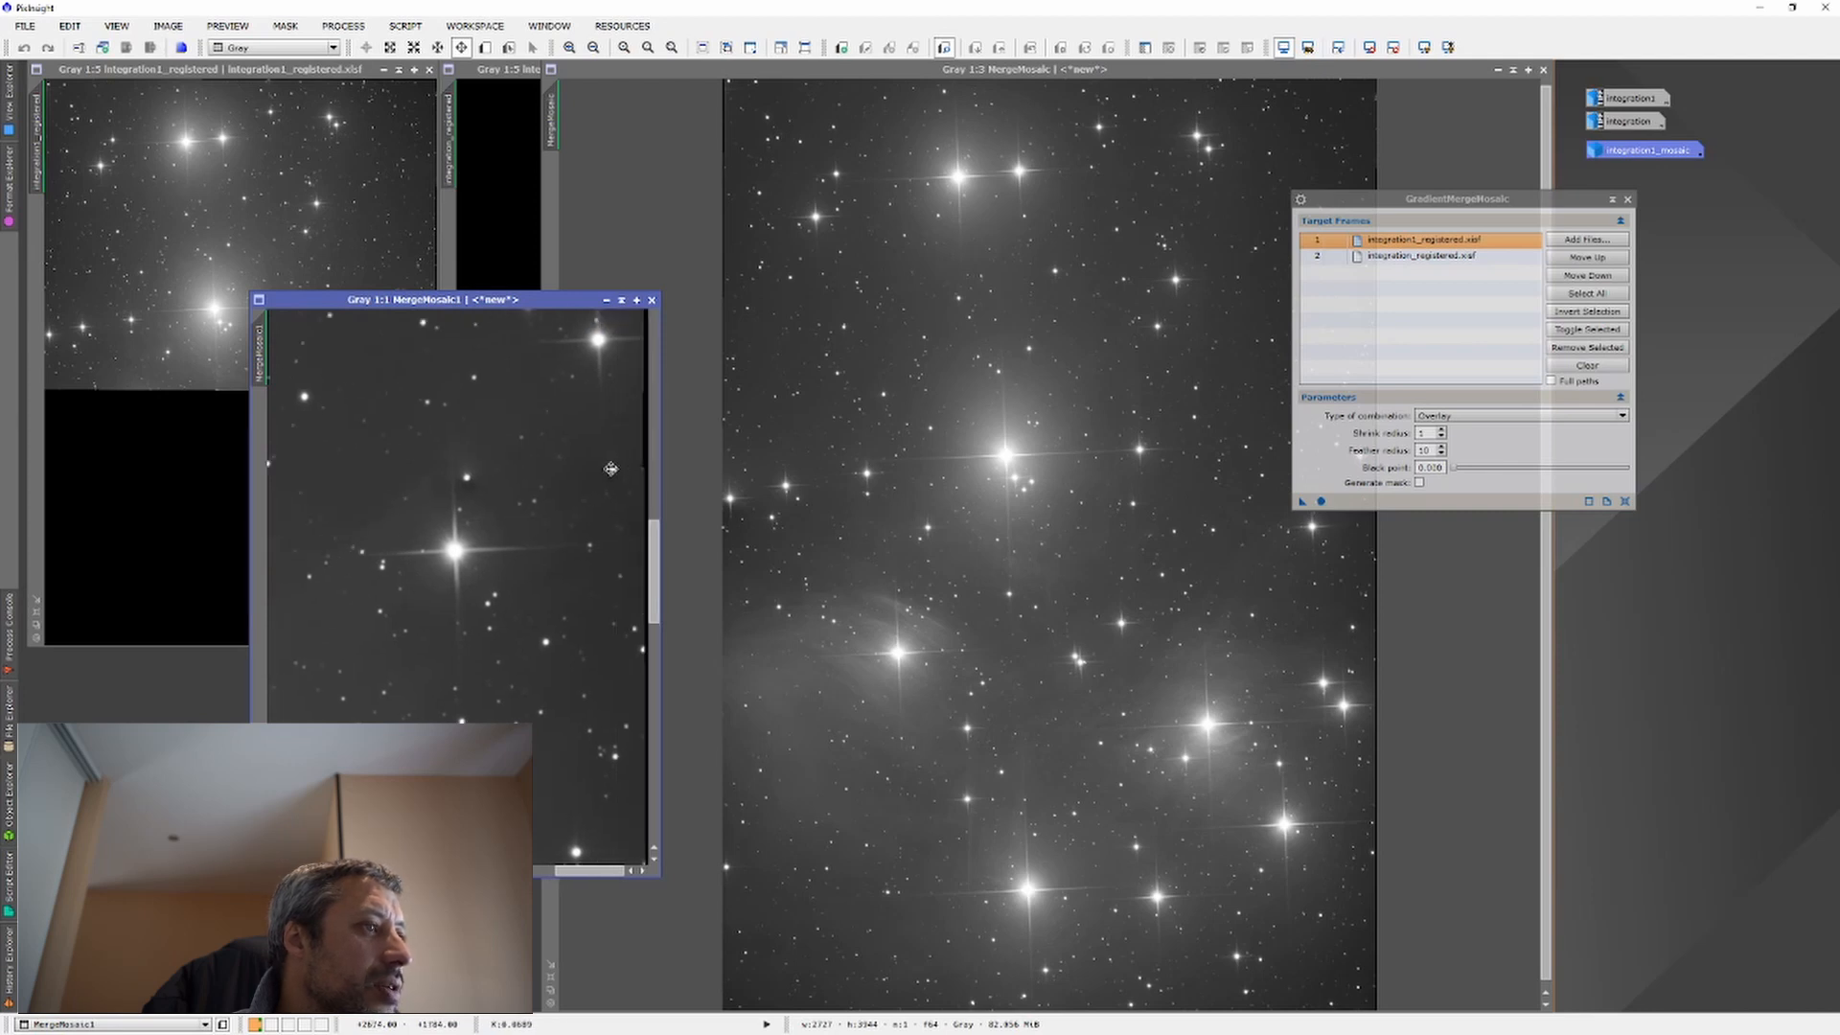
{"action": "left_click_drag", "start_coordinate": [433, 299], "coordinate": [990, 318]}
{"action": "scroll", "coordinate": [944, 554], "scroll_direction": "down", "scroll_amount": 2}
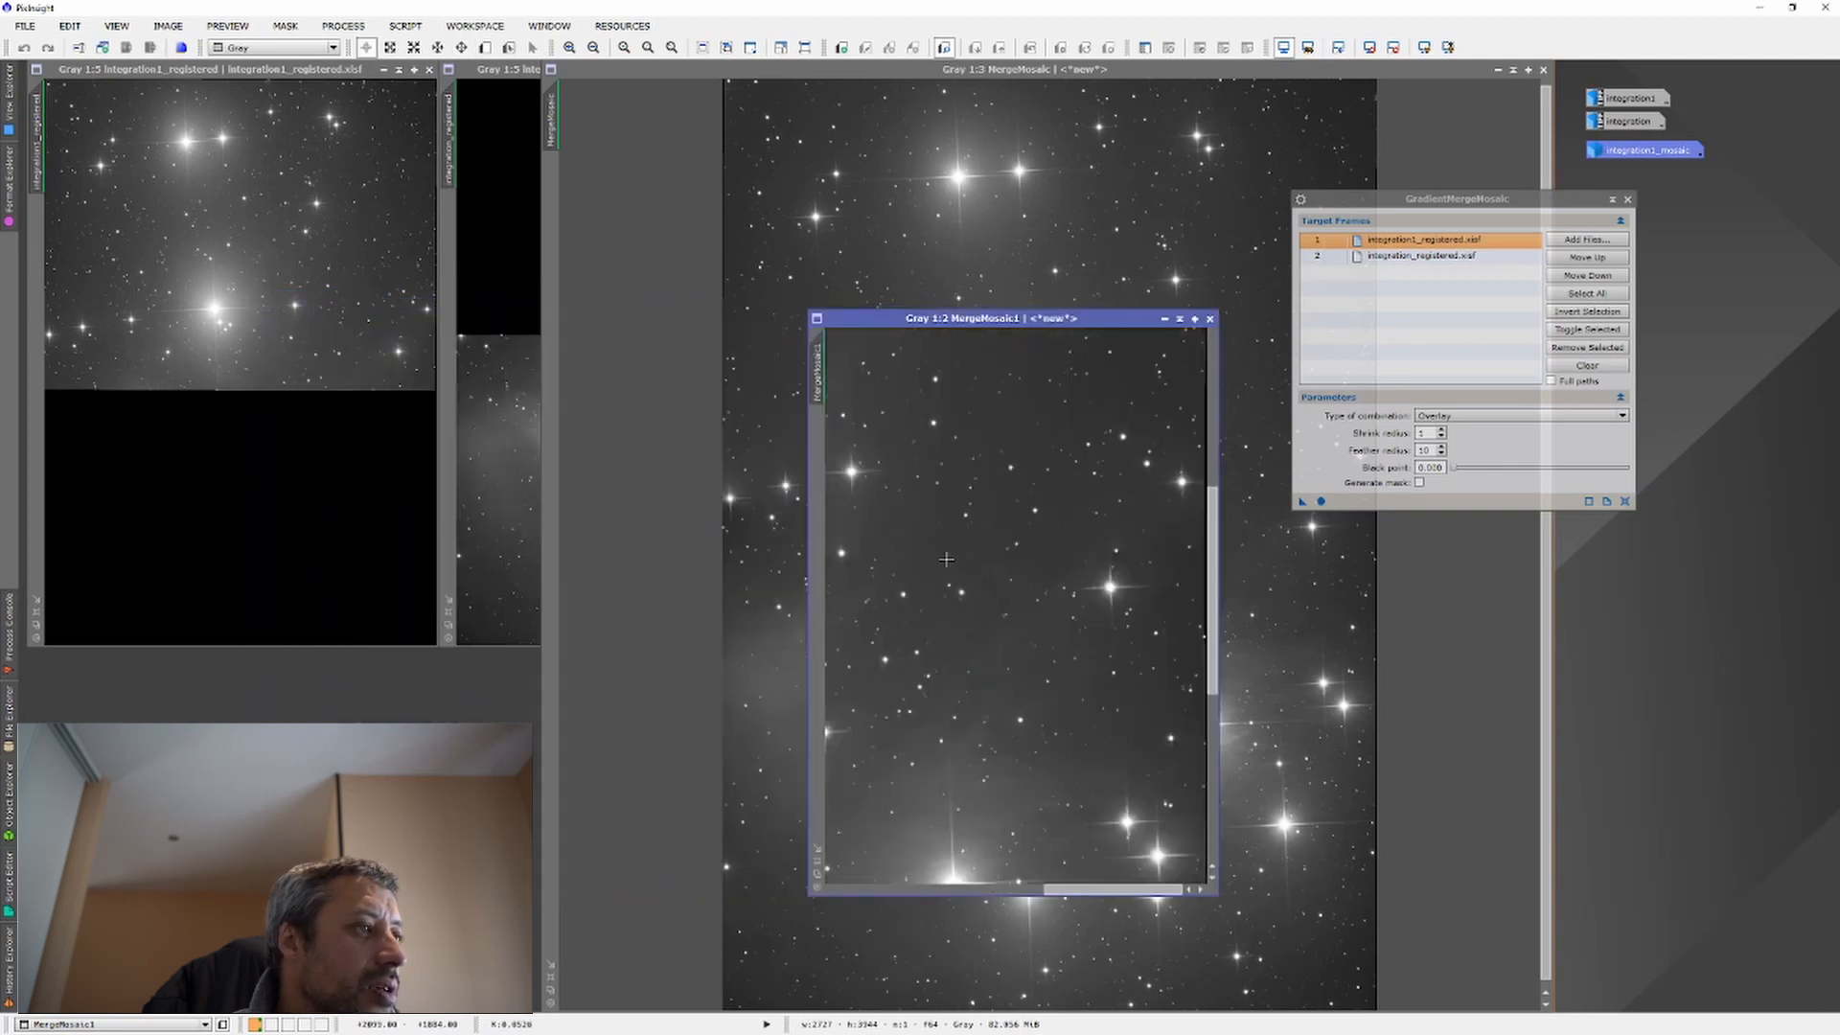
{"action": "left_click_drag", "start_coordinate": [878, 587], "coordinate": [1095, 566]}
{"action": "scroll", "coordinate": [1122, 584], "scroll_direction": "up", "scroll_amount": 2}
{"action": "left_click_drag", "start_coordinate": [866, 566], "coordinate": [1092, 566]}
{"action": "left_click_drag", "start_coordinate": [866, 564], "coordinate": [1099, 562]}
{"action": "left_click_drag", "start_coordinate": [863, 546], "coordinate": [1012, 585]}
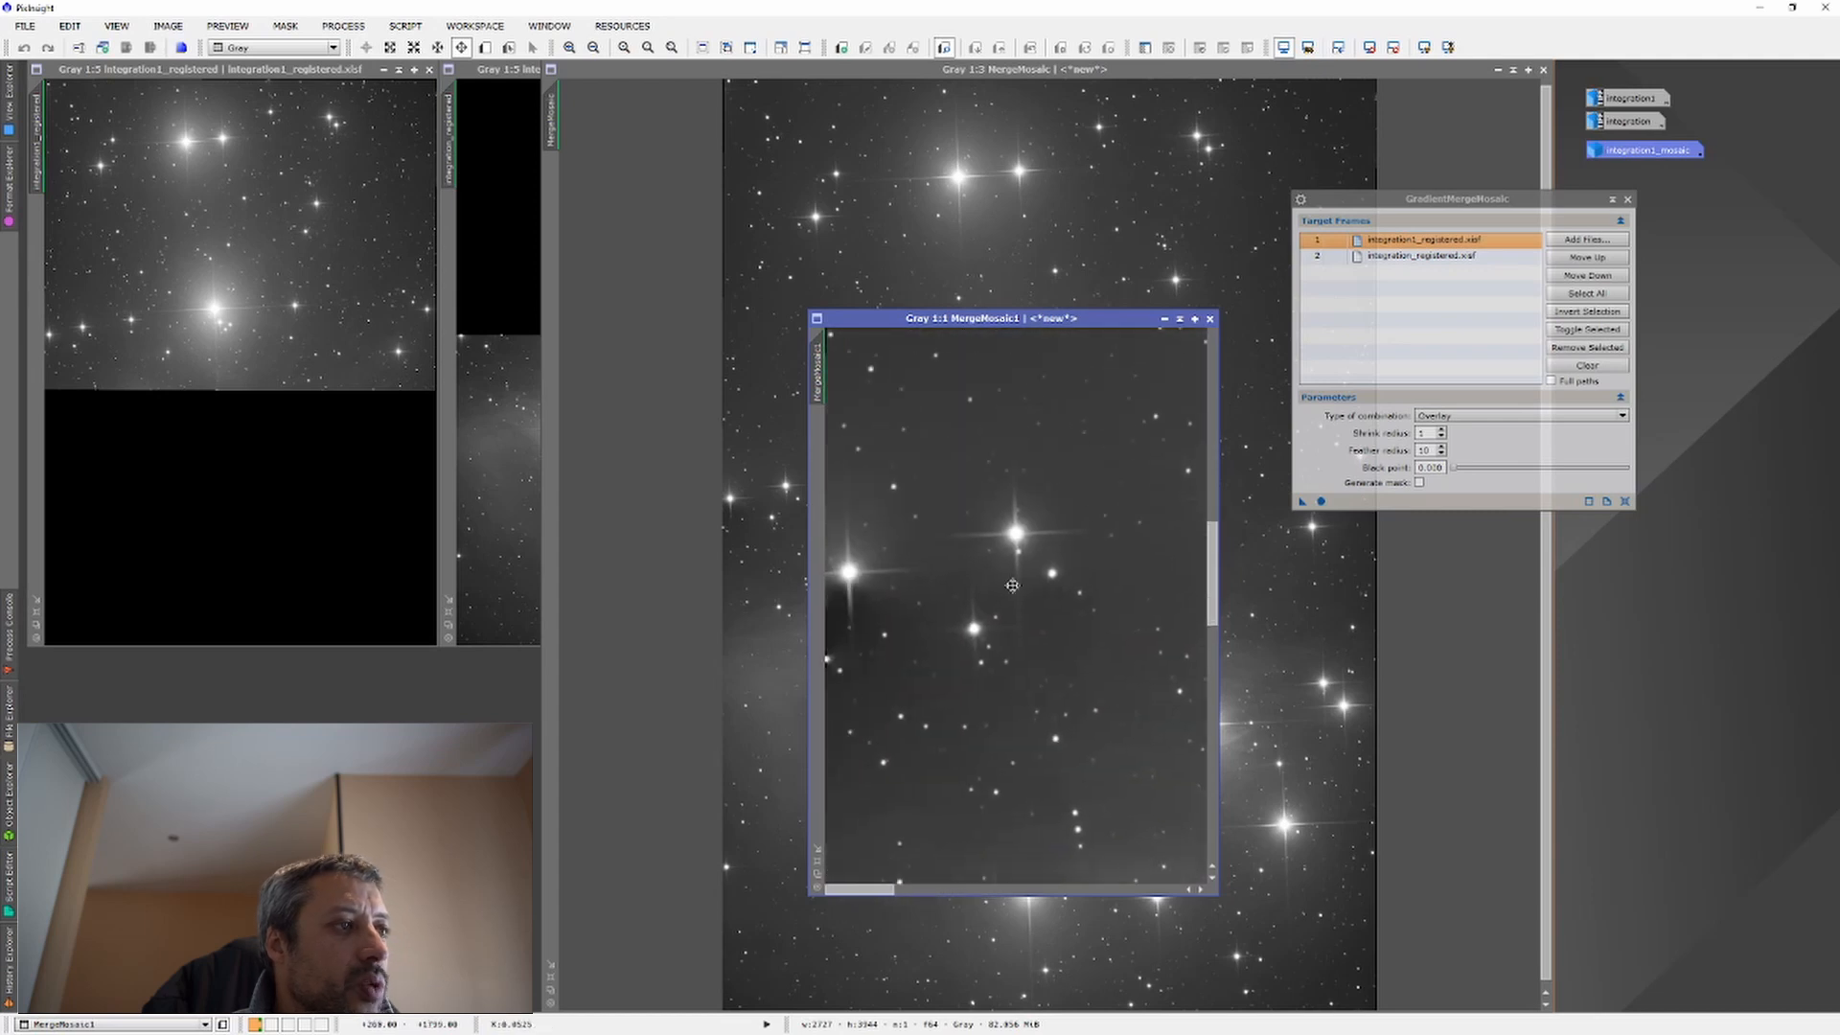
{"action": "scroll", "coordinate": [1030, 492], "scroll_direction": "down", "scroll_amount": 4}
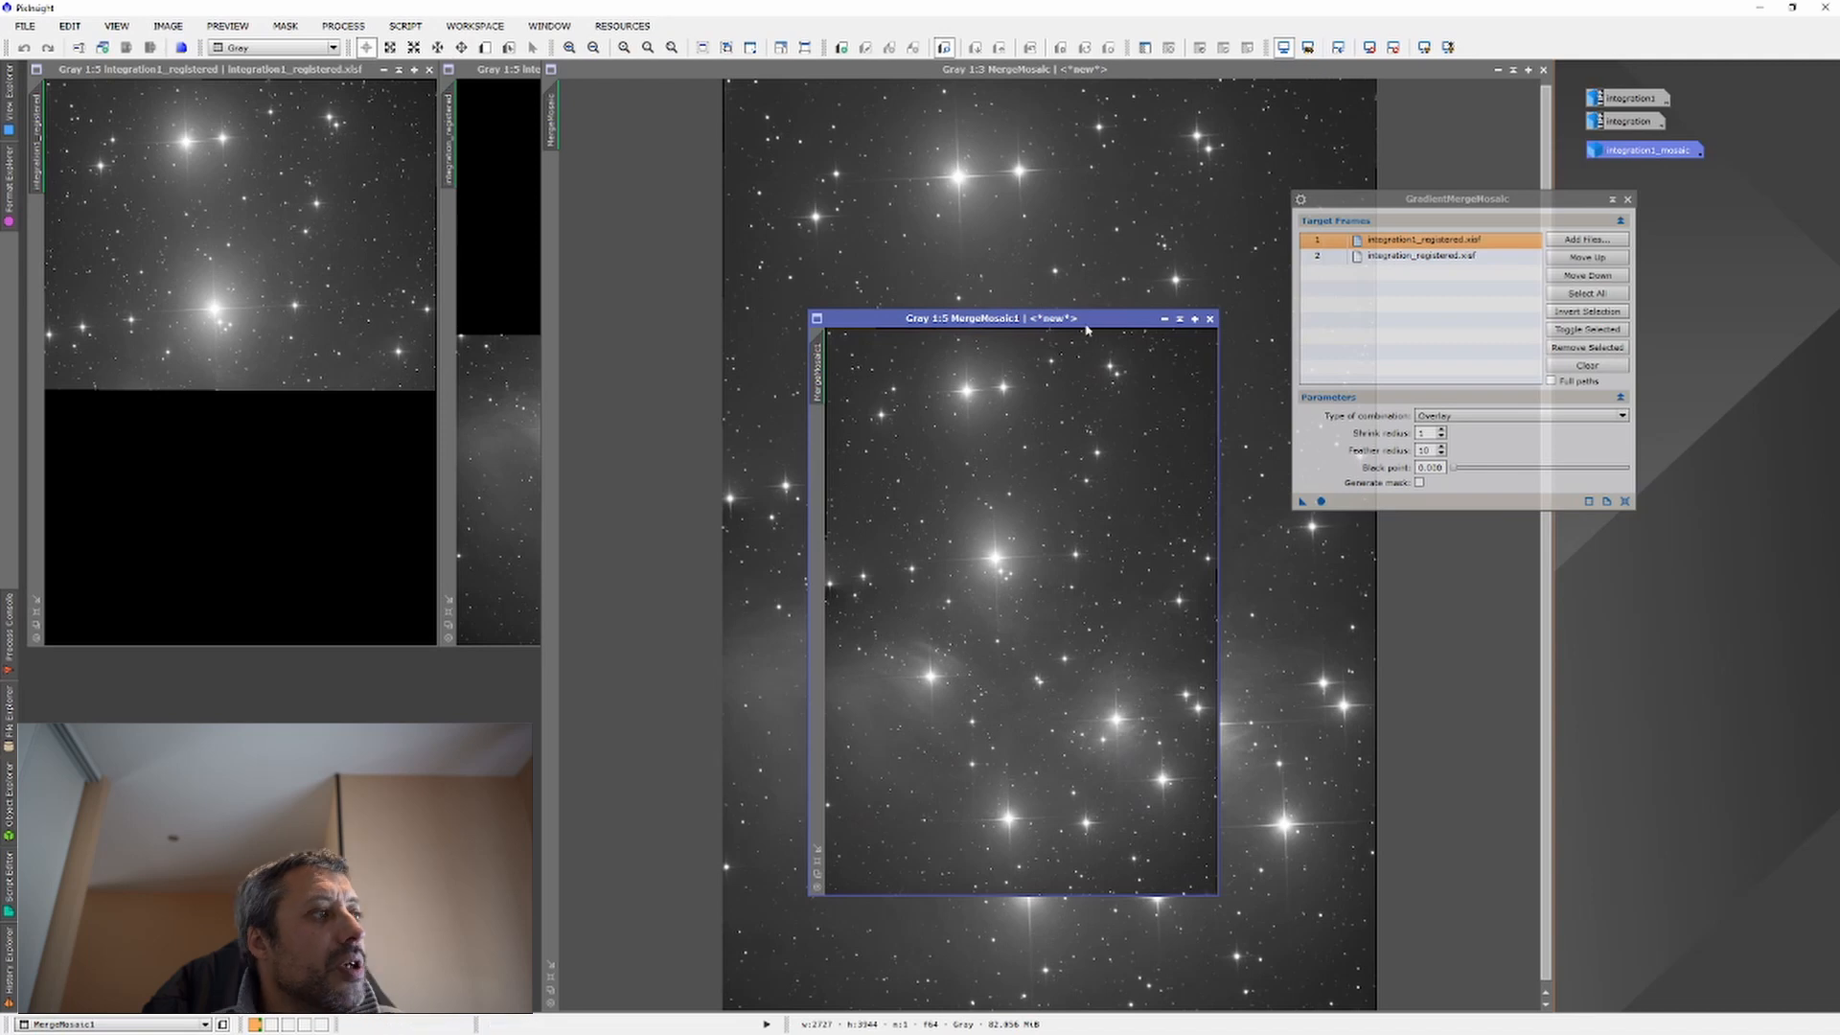
Step: Move the first Overlay mosaic aside, set the shrink radius to 5 and feather radius to 50, and run the merge again
{"action": "left_click_drag", "start_coordinate": [987, 318], "coordinate": [589, 168]}
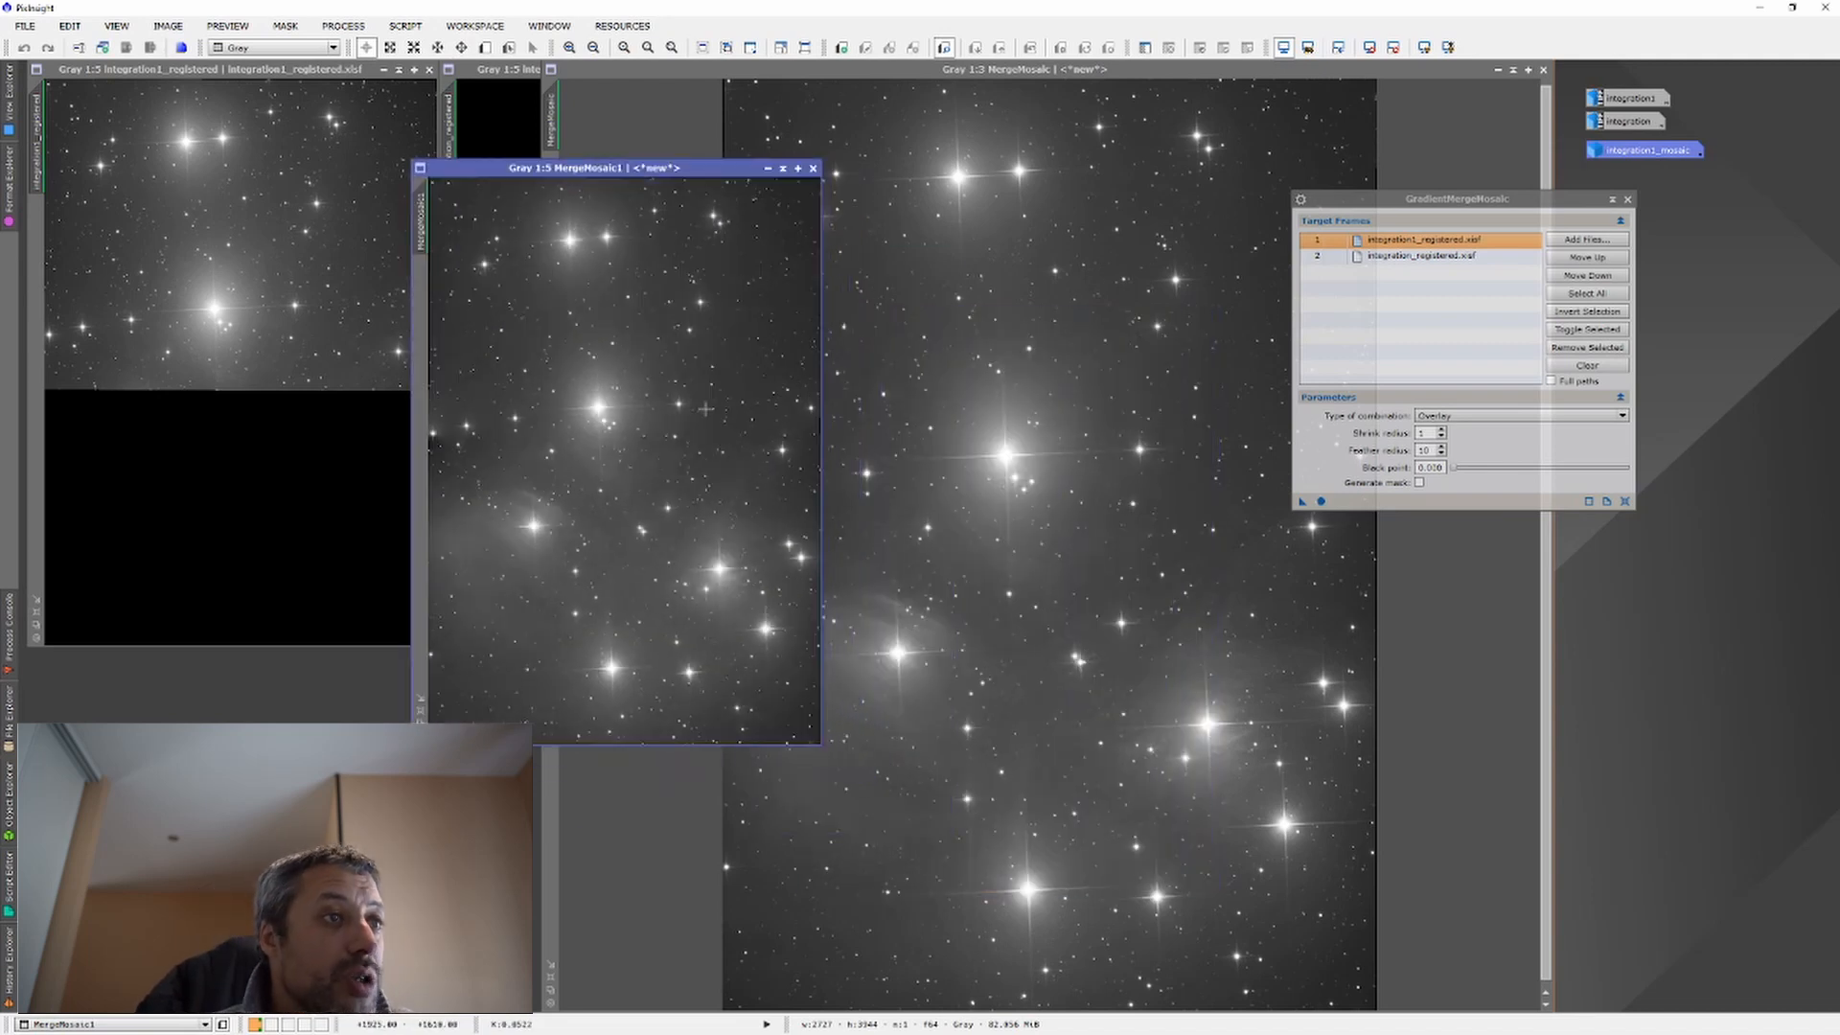
{"action": "left_click", "coordinate": [1444, 434]}
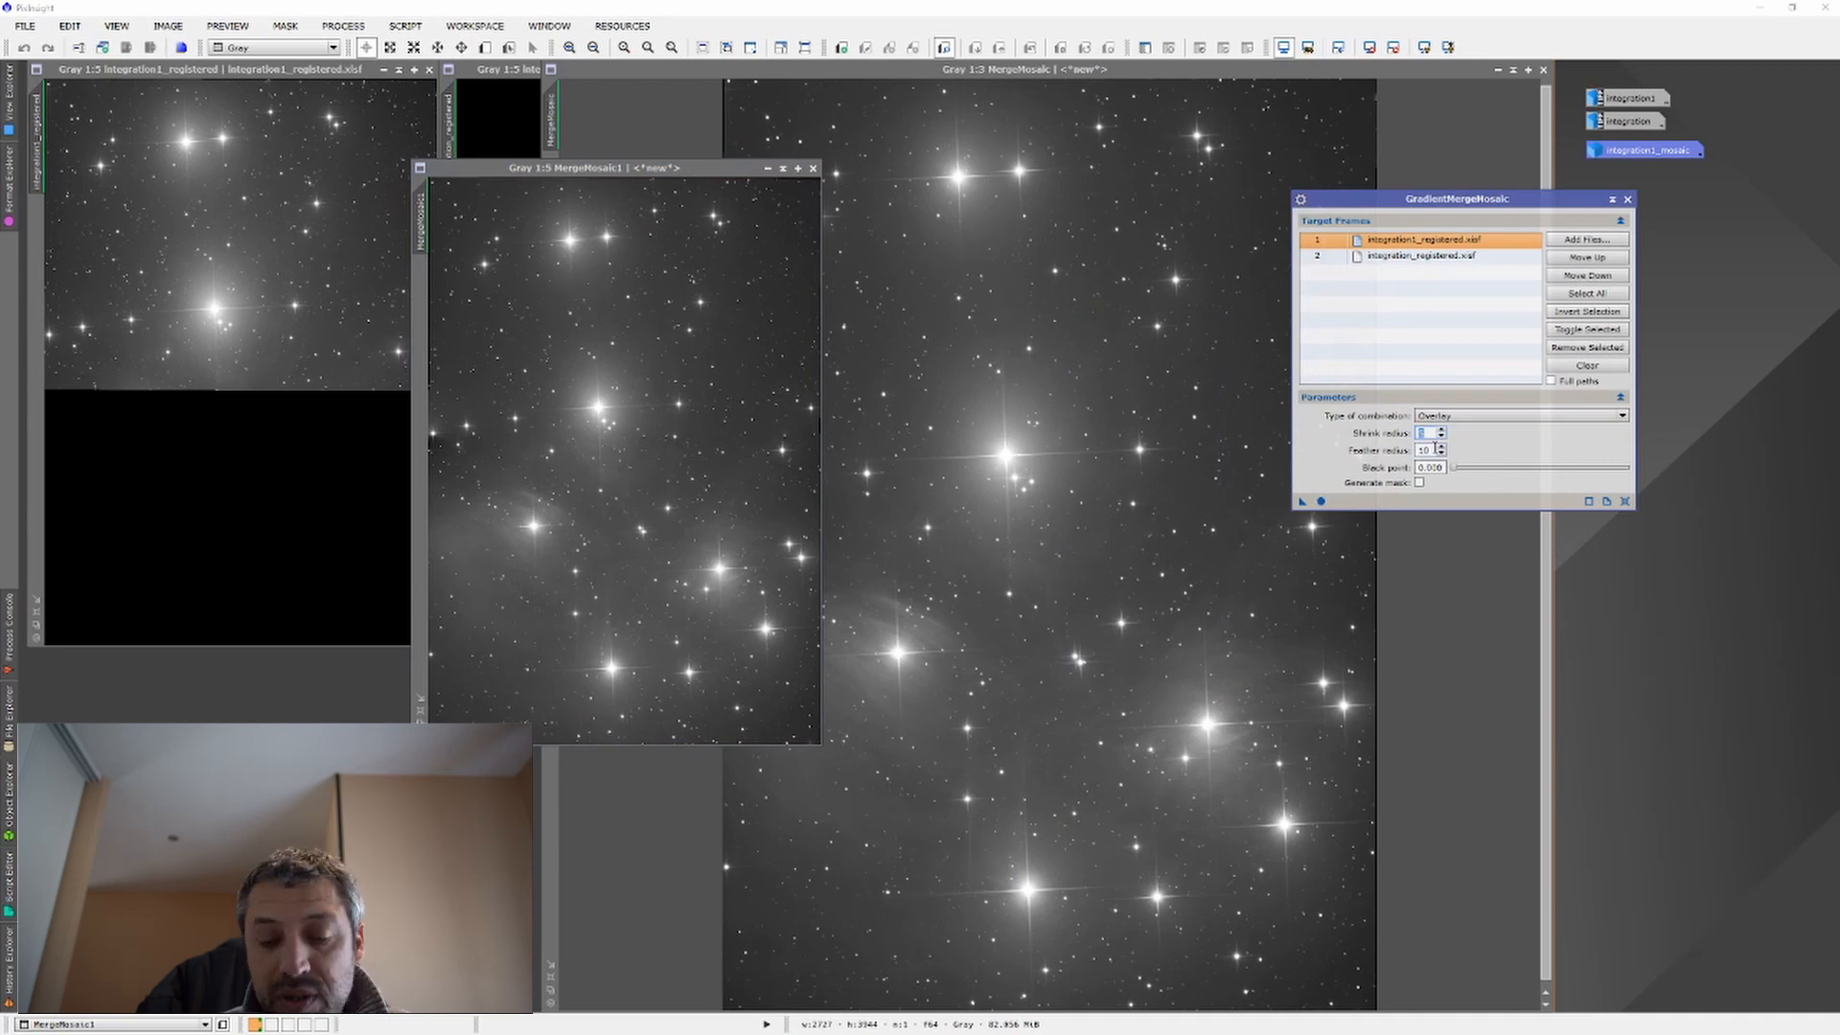
{"action": "left_click", "coordinate": [1421, 450]}
{"action": "double_click", "coordinate": [1423, 450]}
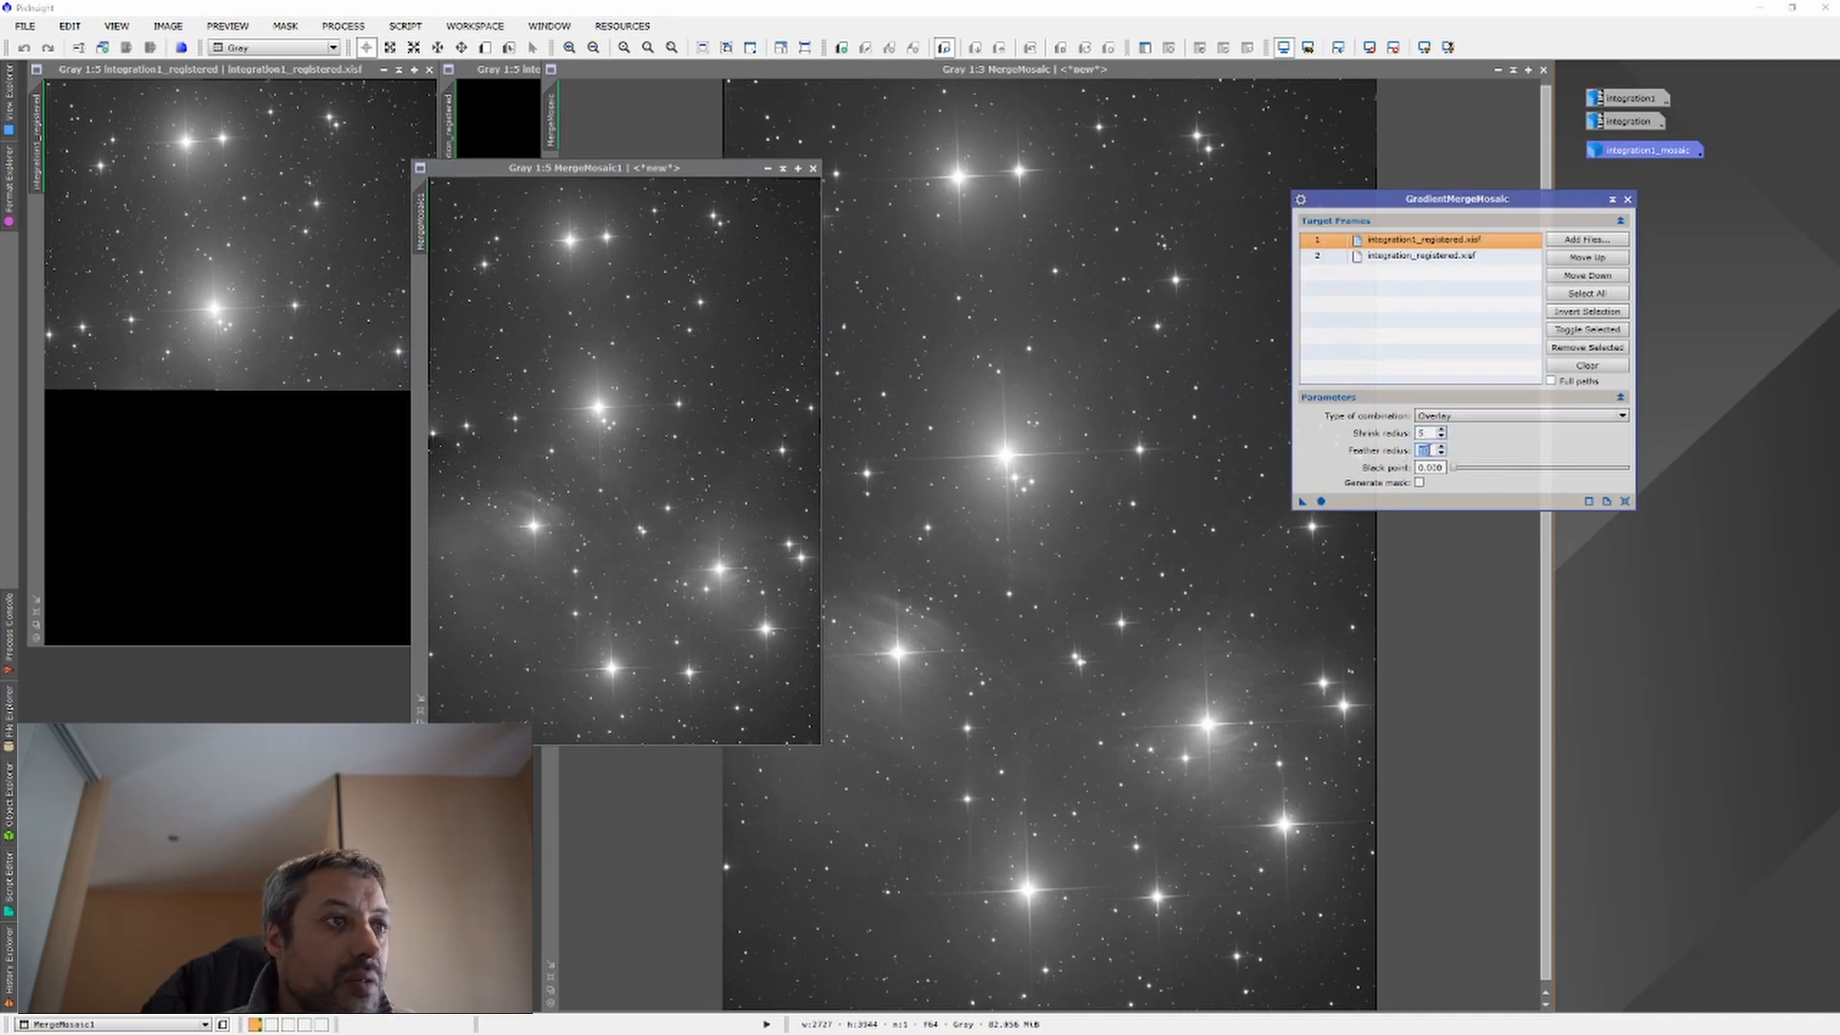
{"action": "left_click", "coordinate": [1321, 502]}
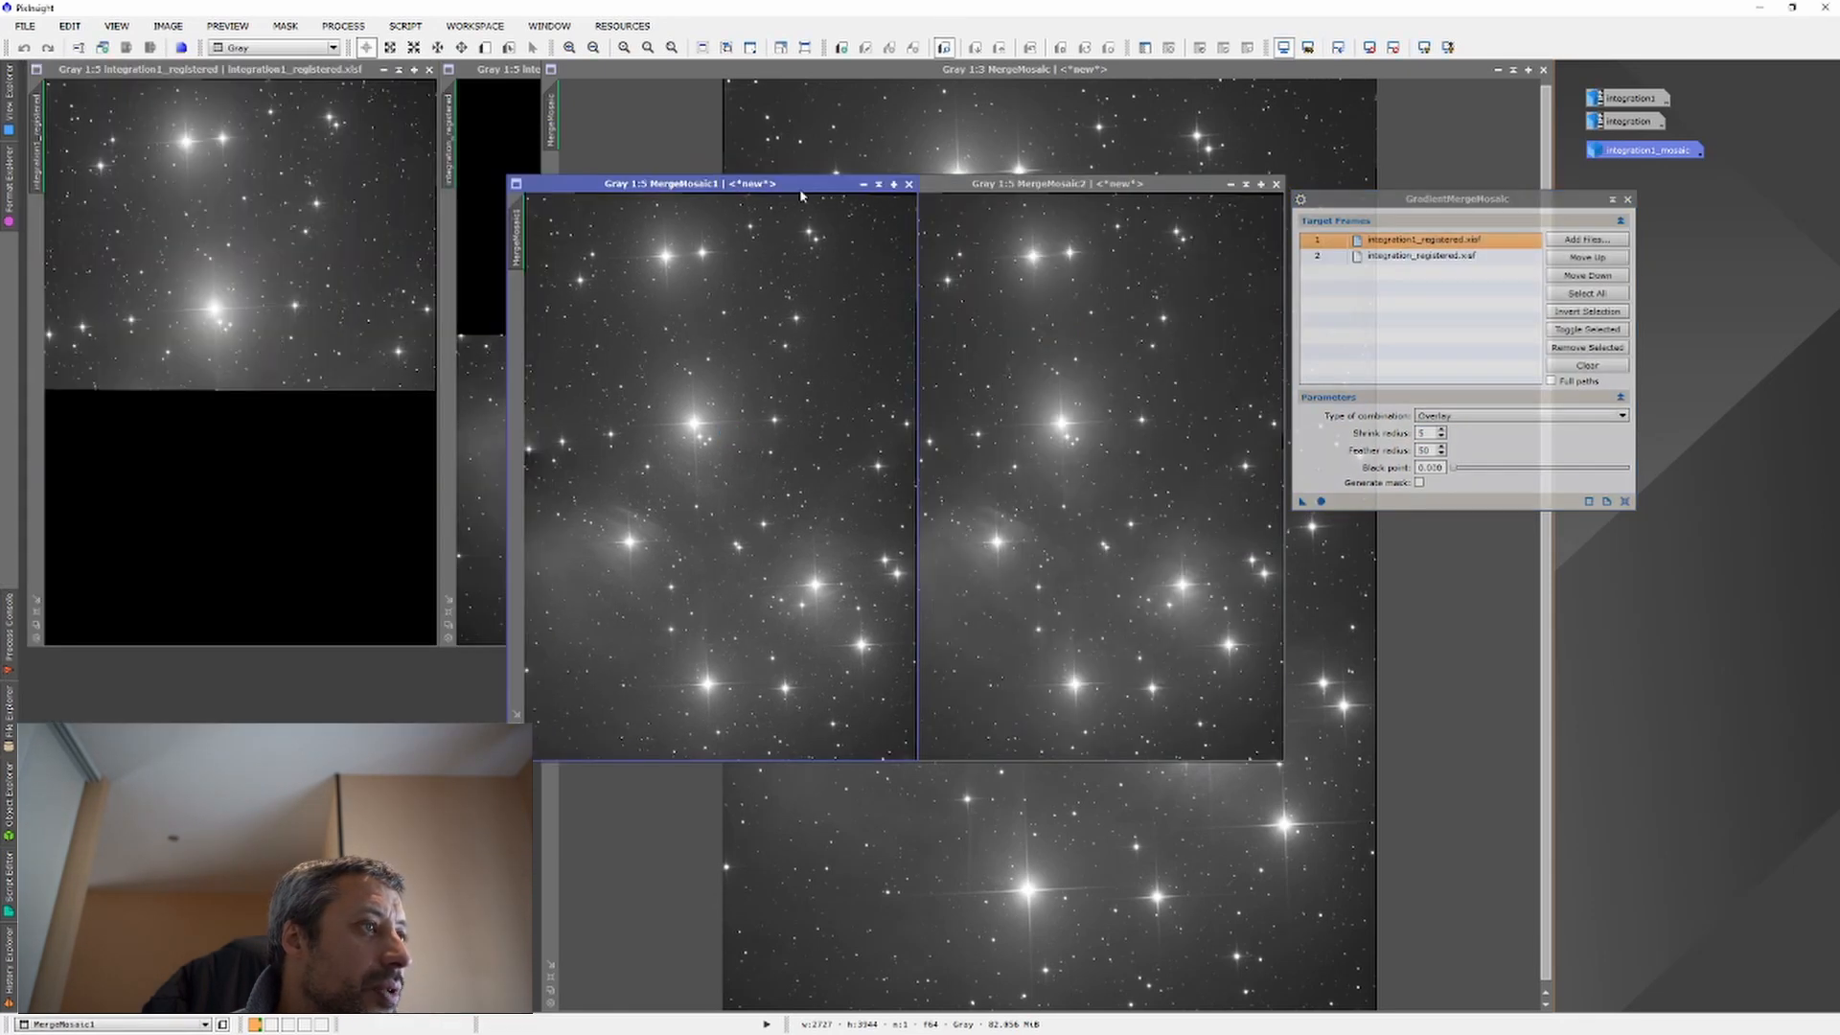
Step: Place MergeMosaic1 beside MergeMosaic2 and examine the left end of its overlap seam at 2:1 zoom for star artifacts
{"action": "left_click_drag", "start_coordinate": [801, 190], "coordinate": [708, 195]}
{"action": "scroll", "coordinate": [563, 482], "scroll_direction": "up", "scroll_amount": 2}
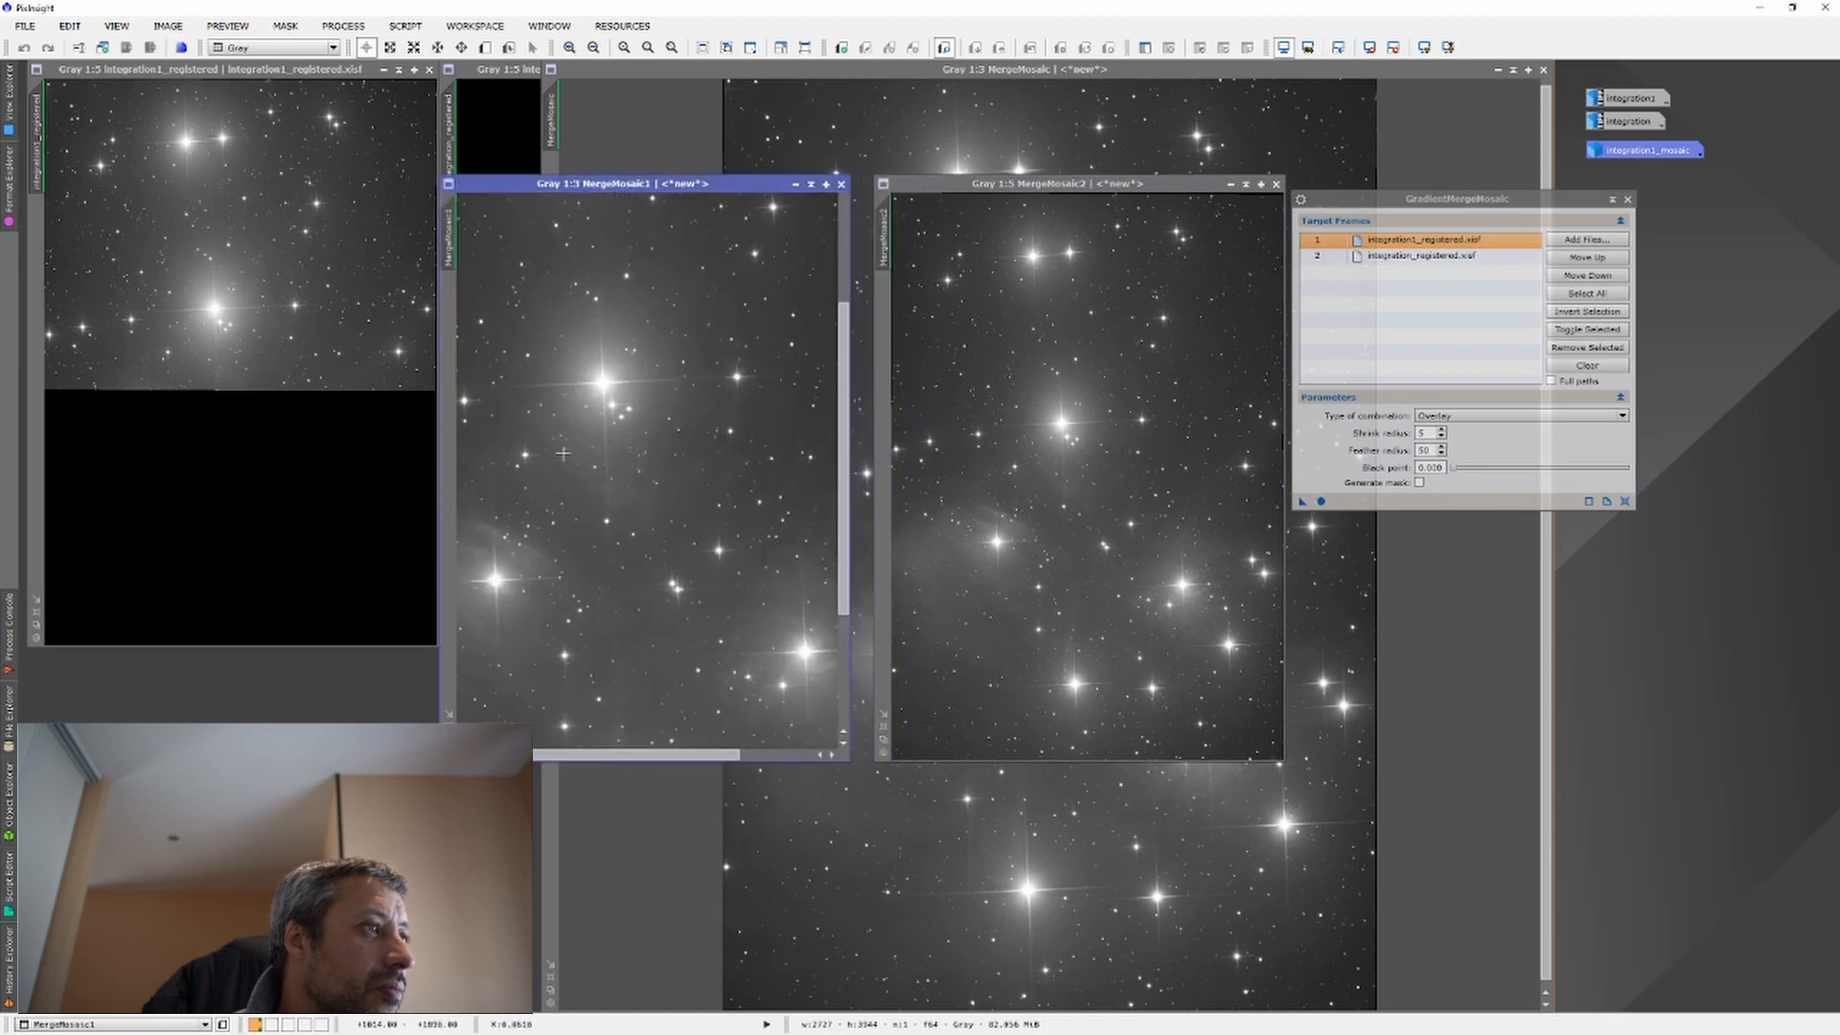
{"action": "scroll", "coordinate": [562, 453], "scroll_direction": "up", "scroll_amount": 4}
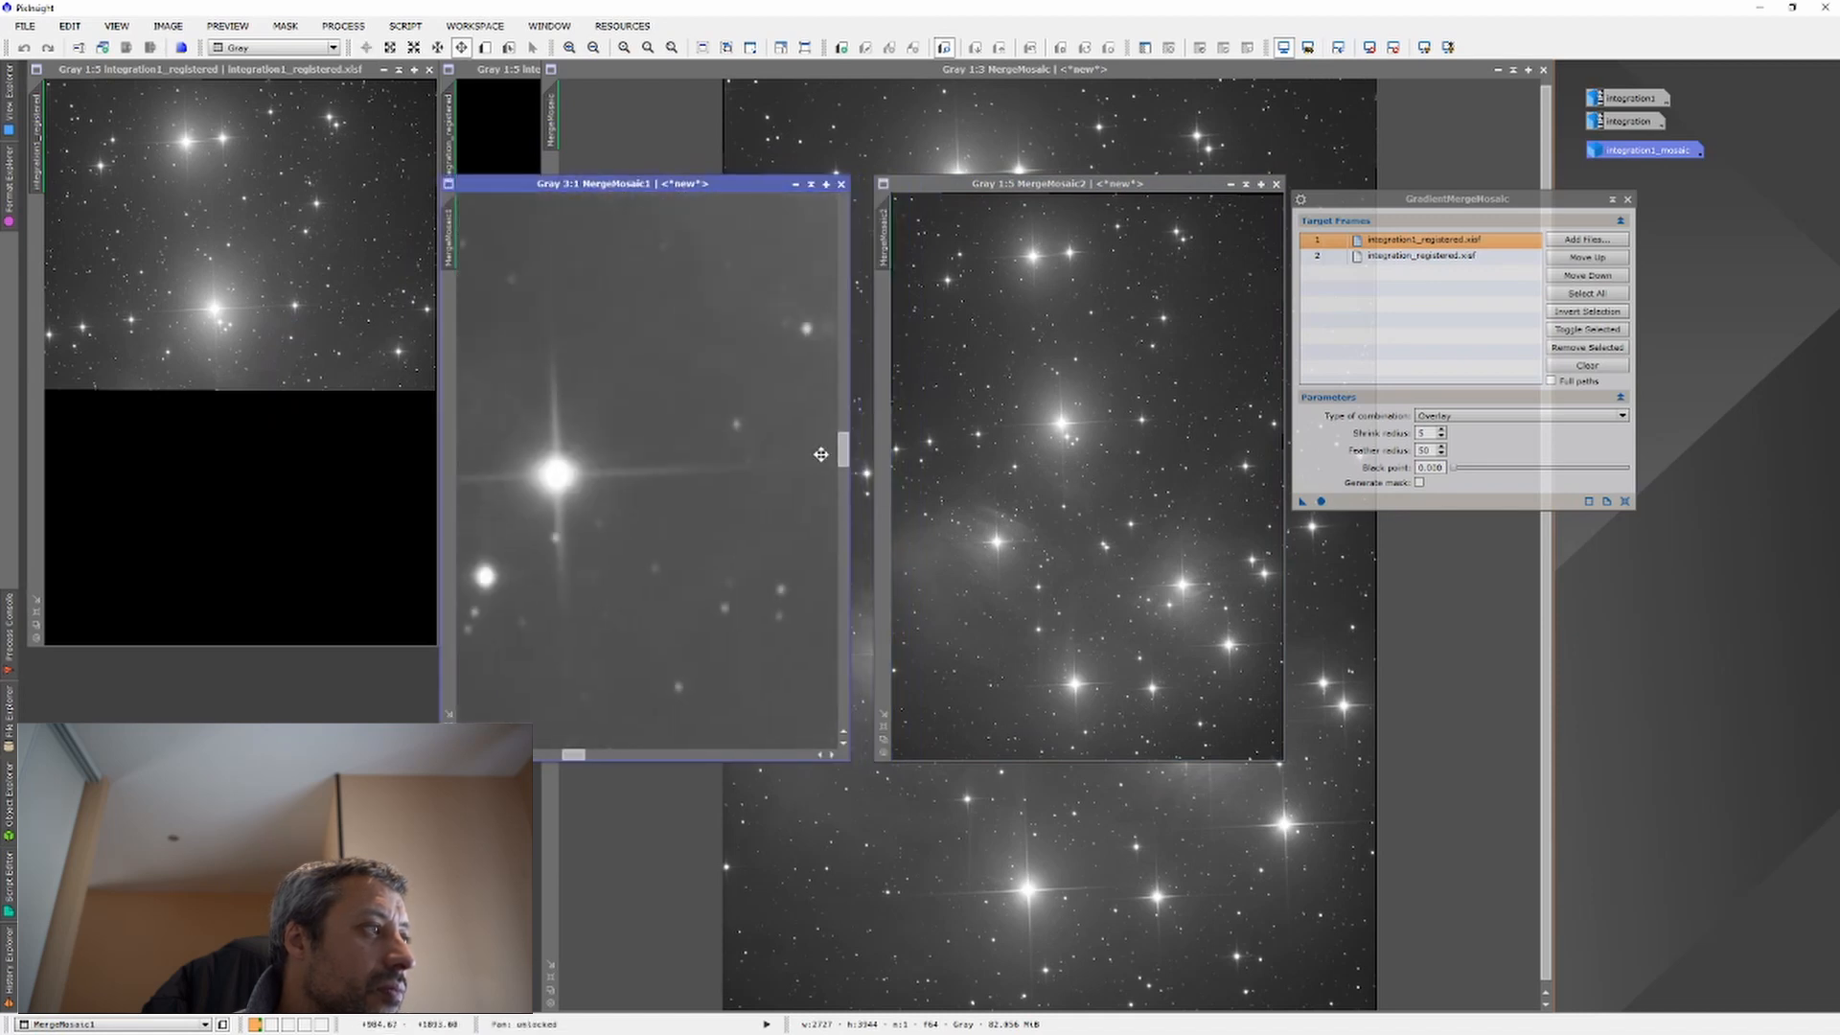
{"action": "left_click_drag", "start_coordinate": [622, 458], "coordinate": [865, 469]}
{"action": "left_click_drag", "start_coordinate": [551, 474], "coordinate": [820, 439]}
{"action": "left_click_drag", "start_coordinate": [551, 465], "coordinate": [837, 440]}
{"action": "scroll", "coordinate": [644, 431], "scroll_direction": "down", "scroll_amount": 1}
{"action": "left_click_drag", "start_coordinate": [541, 422], "coordinate": [776, 515]}
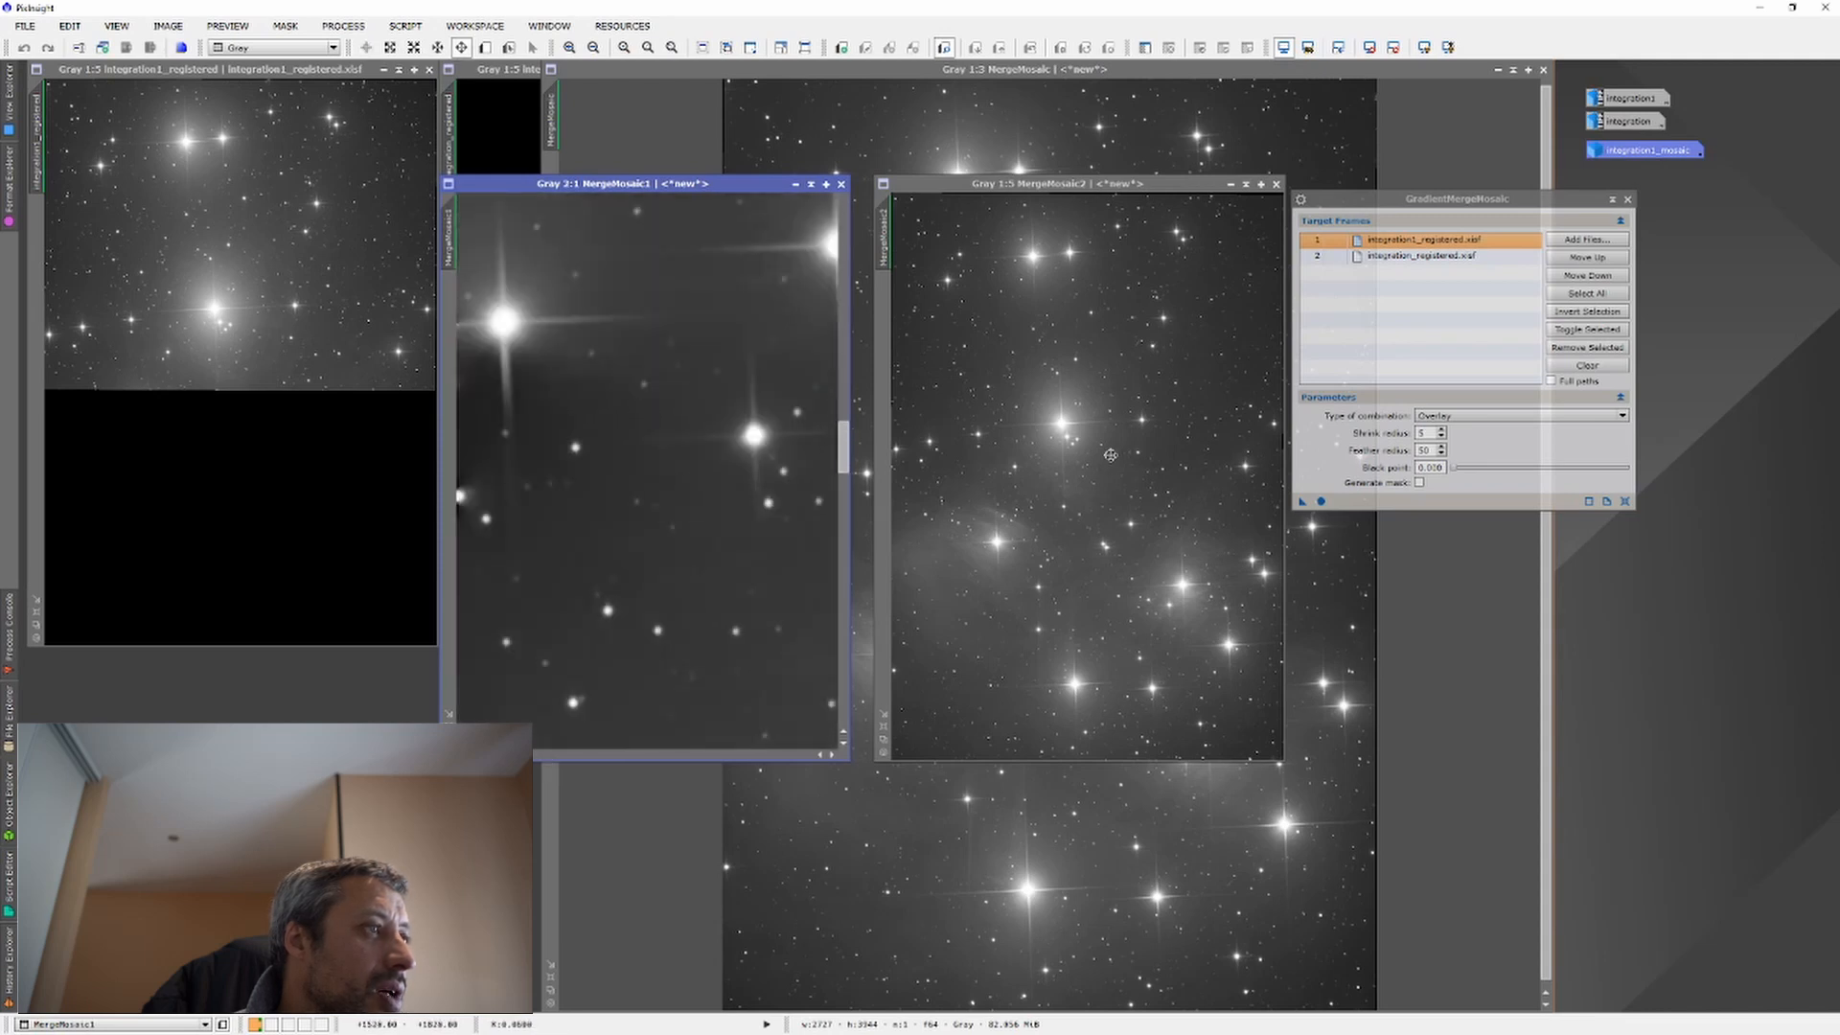
Step: Examine the left and central parts of the overlap seam in MergeMosaic2 at 1:1 zoom for comparison
{"action": "scroll", "coordinate": [928, 449], "scroll_direction": "up", "scroll_amount": 4}
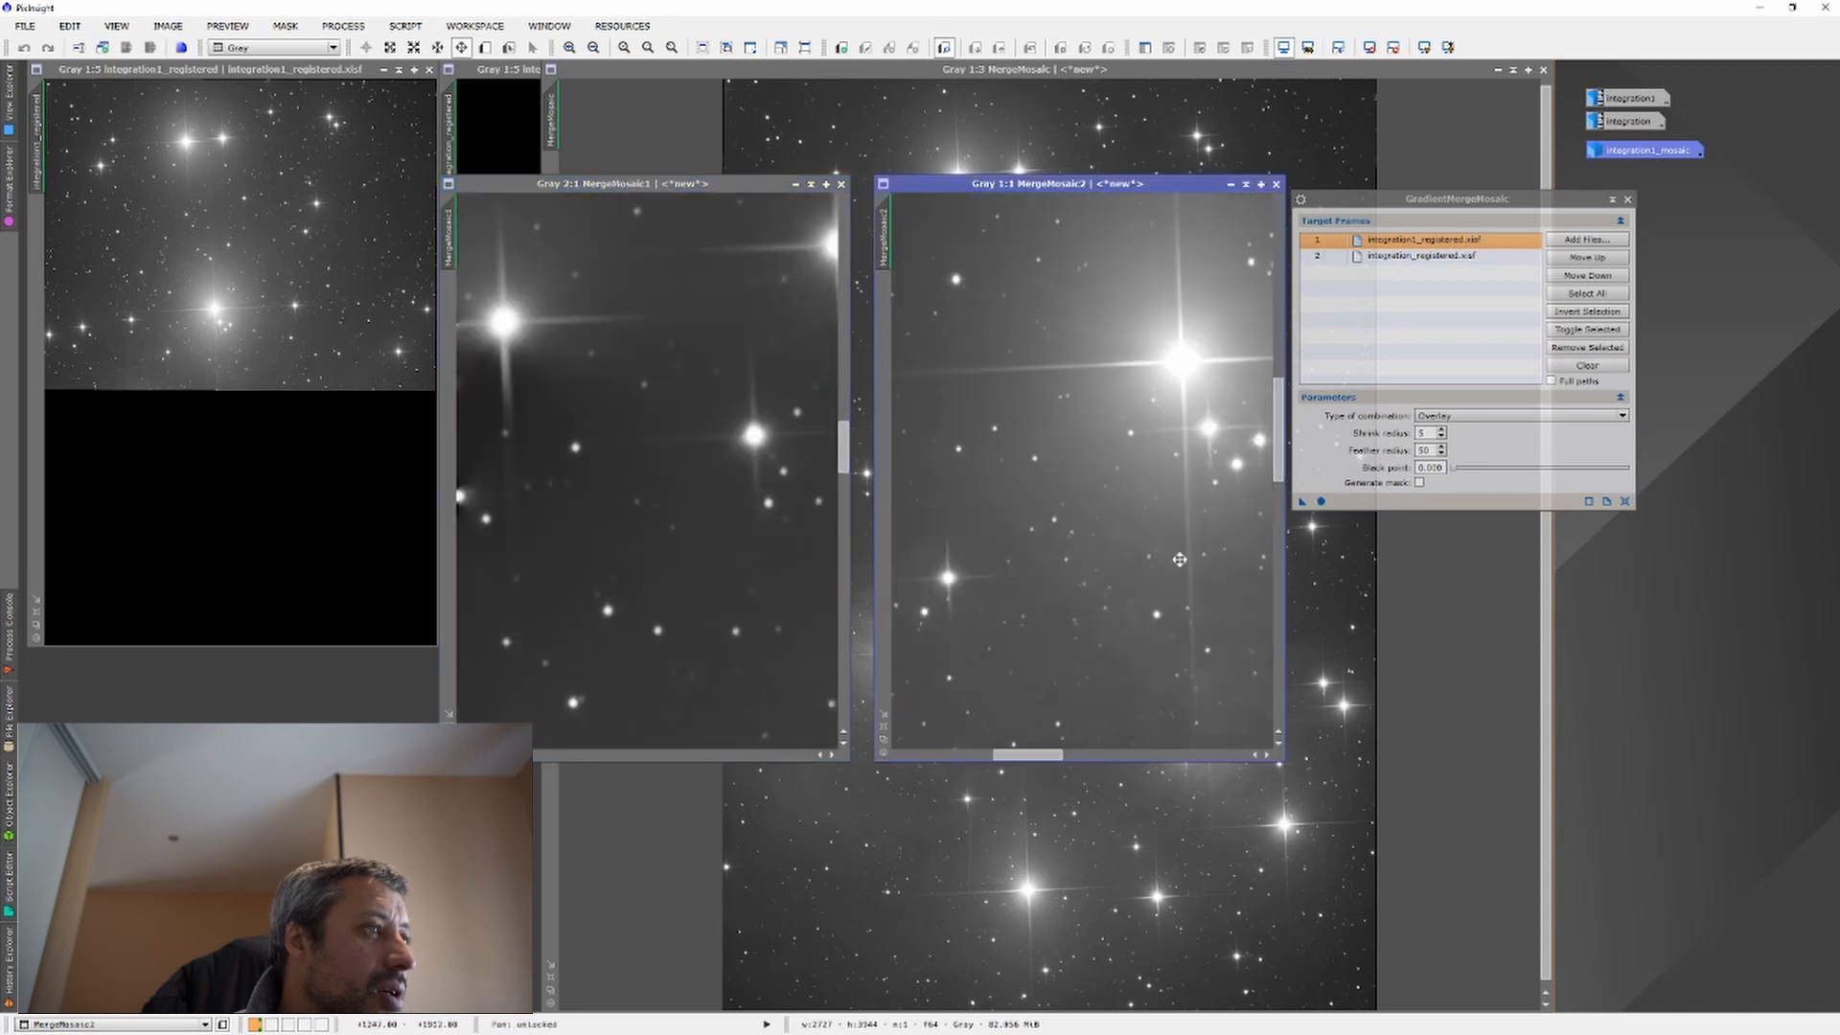
{"action": "left_click_drag", "start_coordinate": [1270, 561], "coordinate": [1258, 573]}
{"action": "left_click_drag", "start_coordinate": [910, 556], "coordinate": [1228, 464]}
{"action": "left_click_drag", "start_coordinate": [991, 479], "coordinate": [1228, 460]}
{"action": "left_click_drag", "start_coordinate": [1044, 560], "coordinate": [1049, 474]}
{"action": "key", "text": "alt+r"}
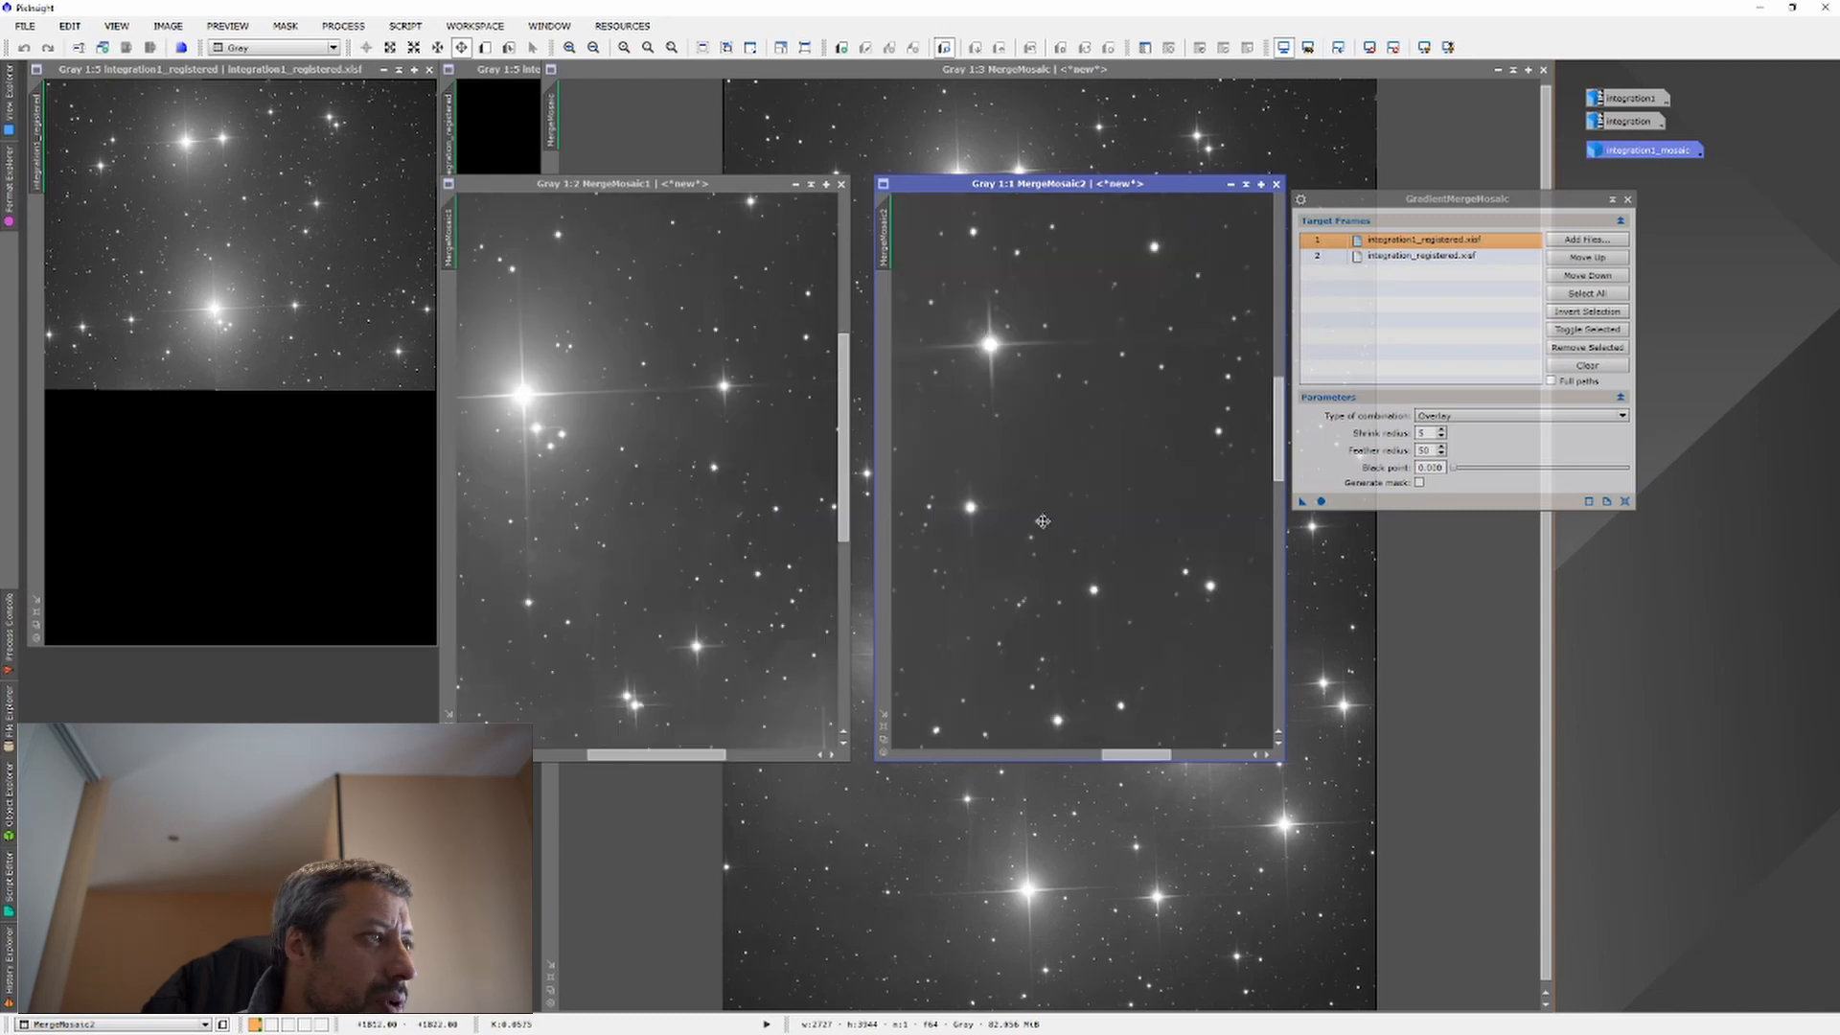
Step: Examine the stars near the right end of the overlap seam in MergeMosaic1 at 2:1 zoom
{"action": "scroll", "coordinate": [687, 472], "scroll_direction": "up", "scroll_amount": 1}
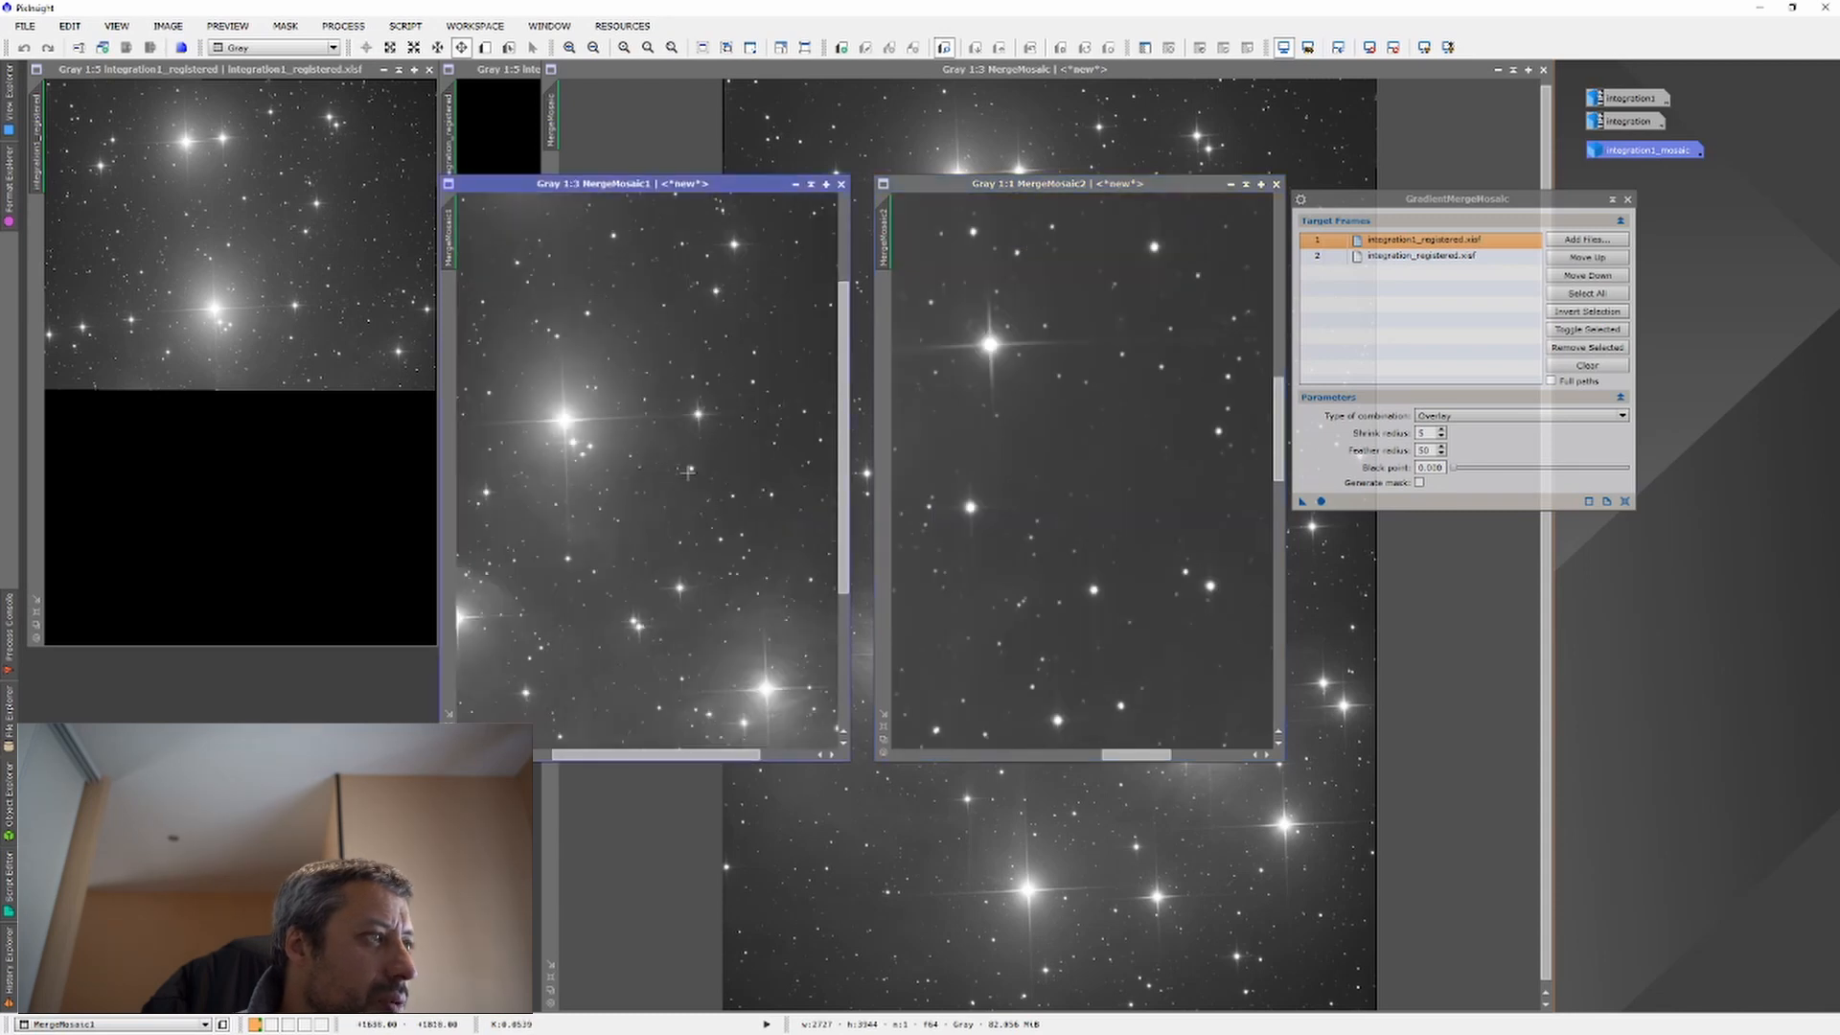
{"action": "left_click_drag", "start_coordinate": [797, 503], "coordinate": [653, 518]}
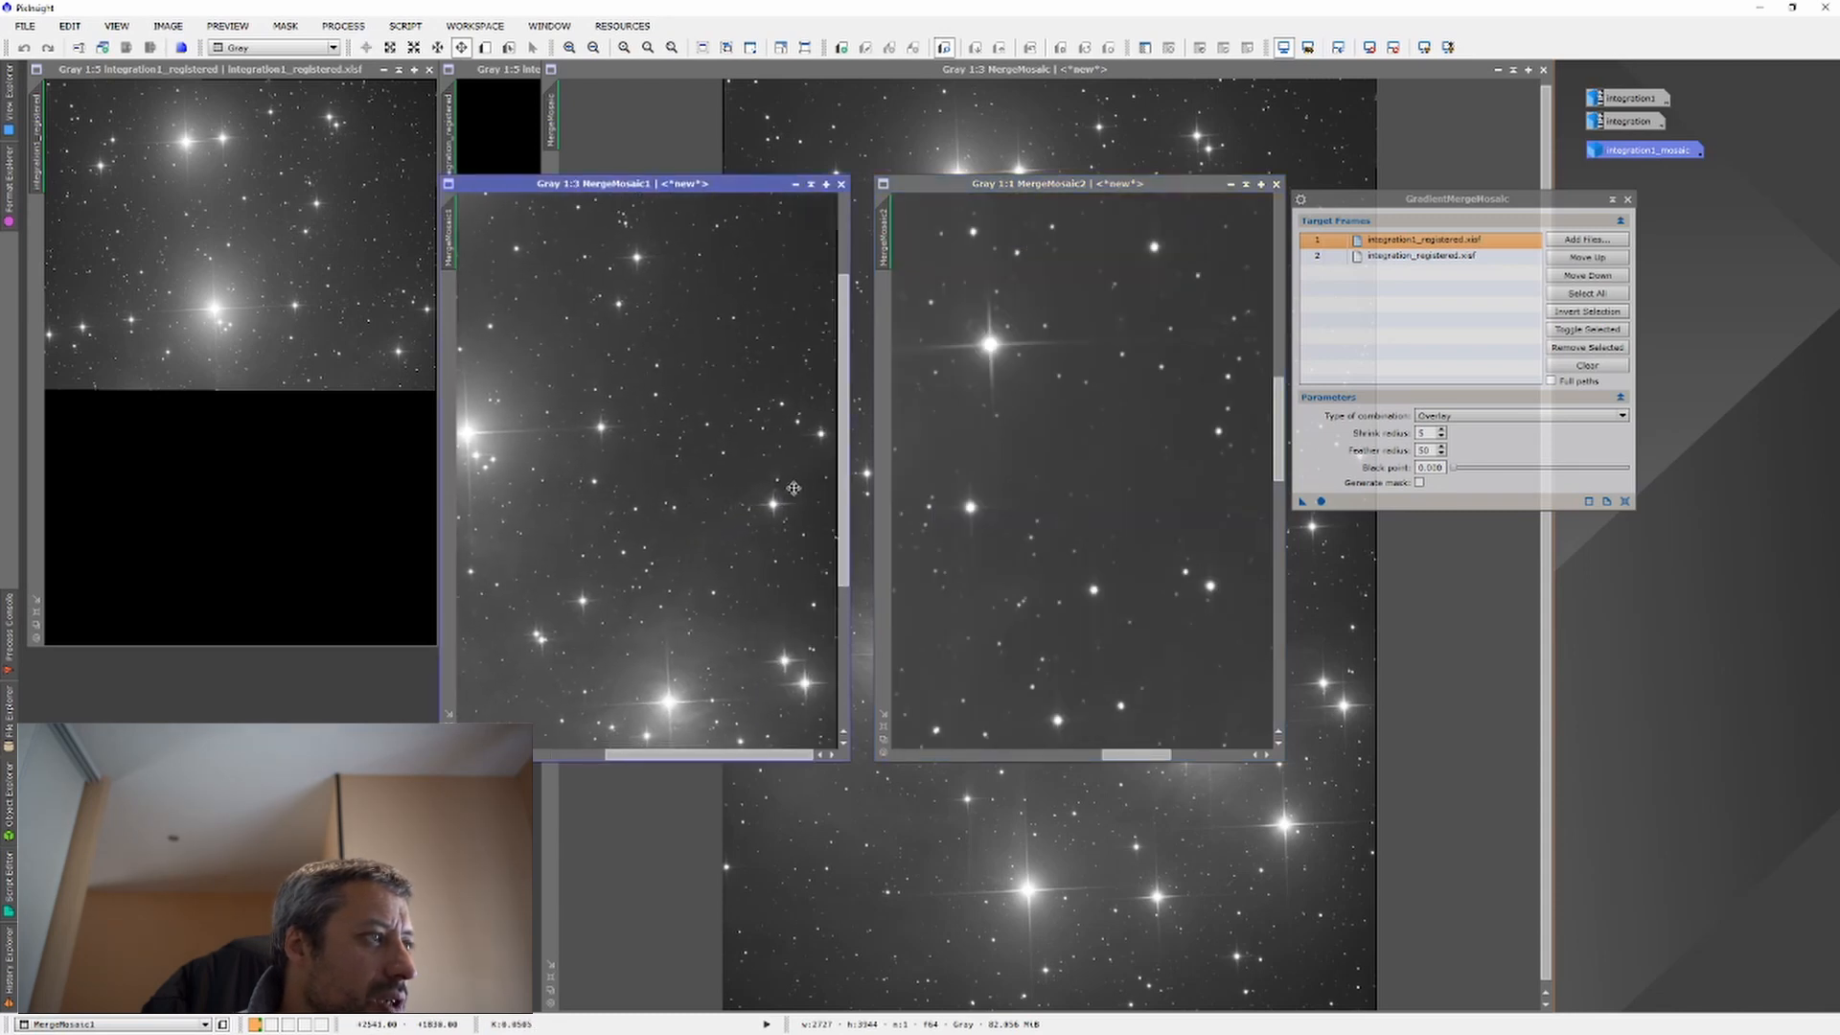
{"action": "scroll", "coordinate": [781, 483], "scroll_direction": "up", "scroll_amount": 1}
{"action": "left_click_drag", "start_coordinate": [780, 483], "coordinate": [673, 476]}
{"action": "scroll", "coordinate": [673, 476], "scroll_direction": "up", "scroll_amount": 2}
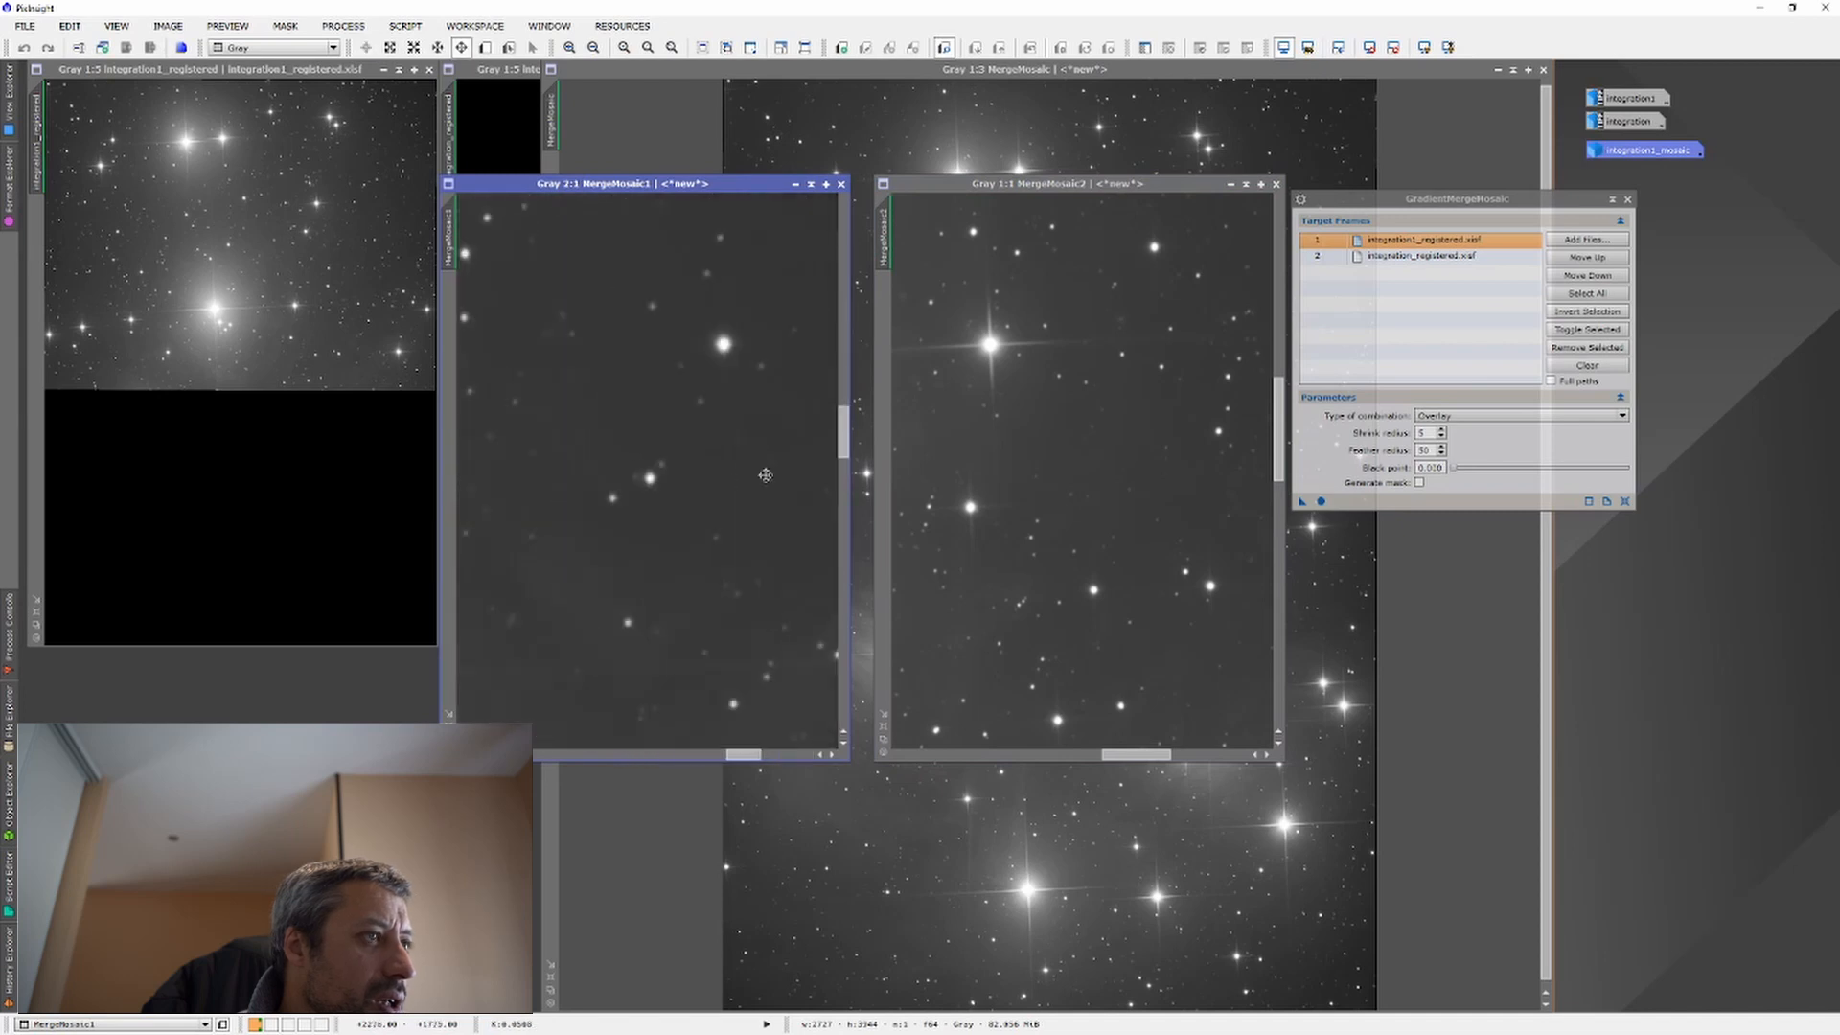
{"action": "left_click_drag", "start_coordinate": [820, 484], "coordinate": [452, 464]}
Step: Compare the right end of the seam in MergeMosaic2 at 1:1, and zoom both Overlay mosaics back out for an overview
{"action": "left_click_drag", "start_coordinate": [1175, 508], "coordinate": [1010, 490]}
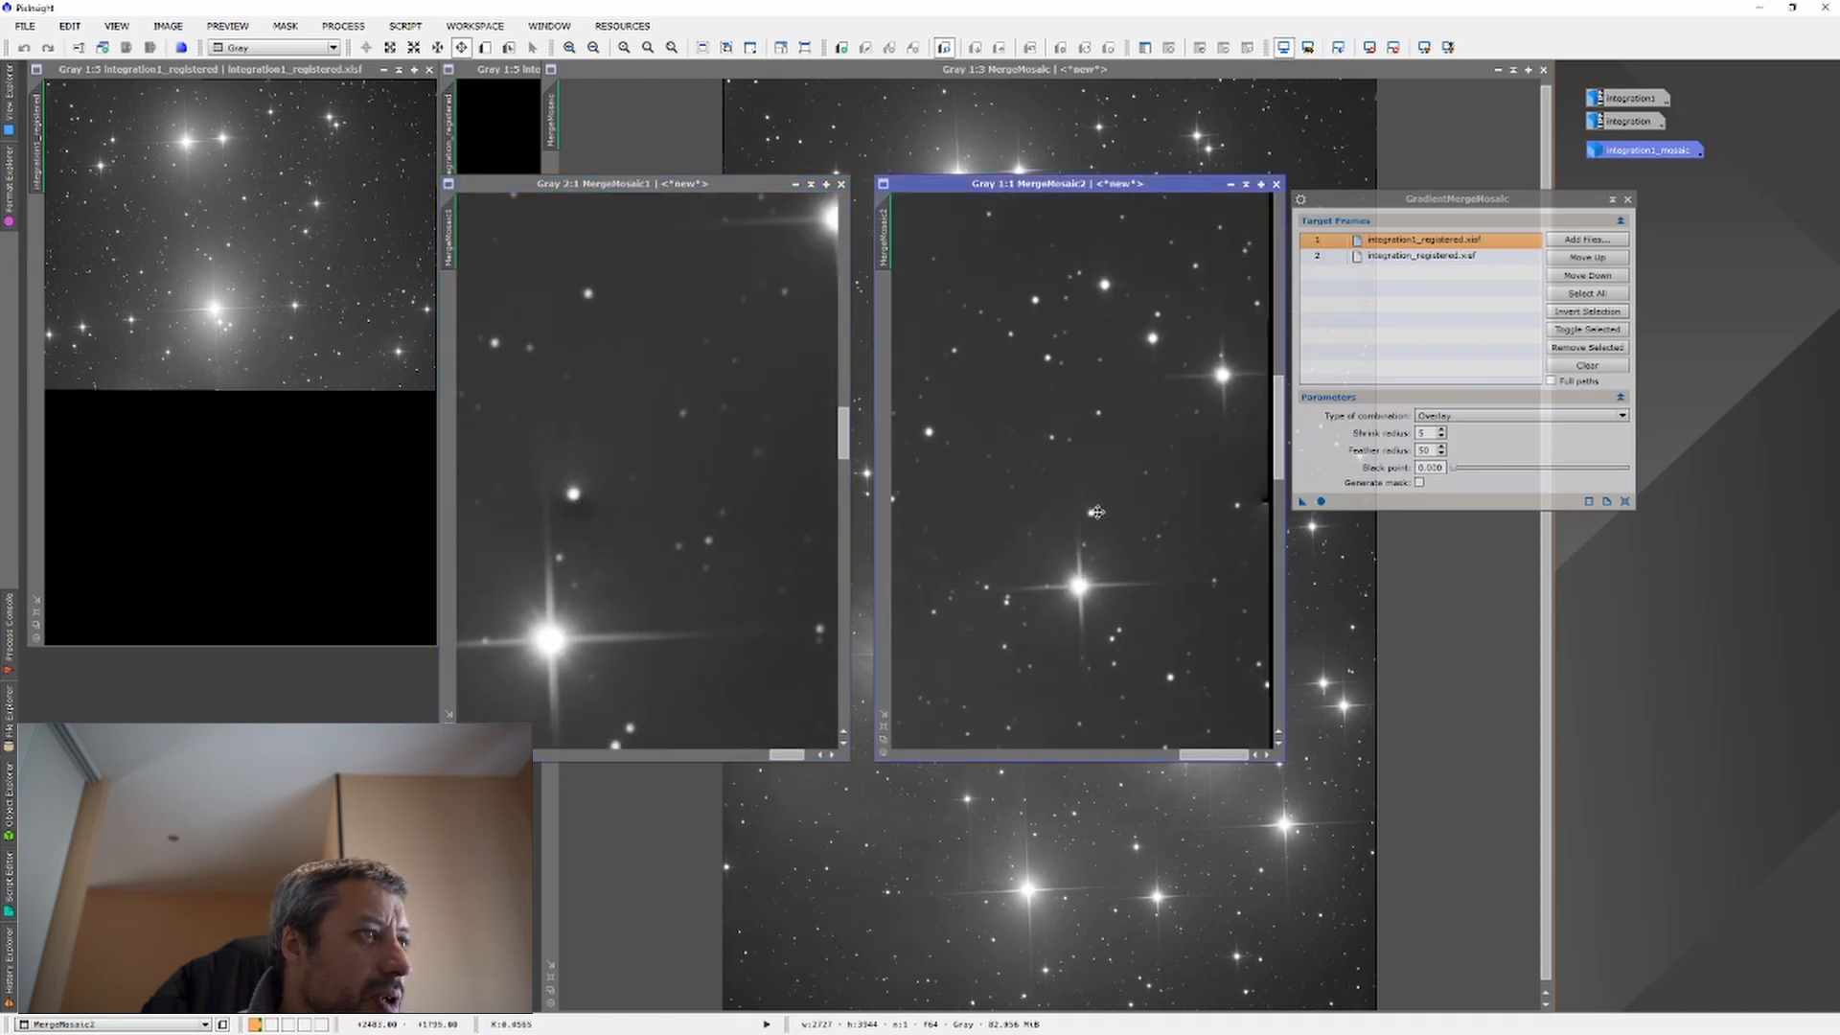
{"action": "scroll", "coordinate": [1112, 508], "scroll_direction": "down", "scroll_amount": 3}
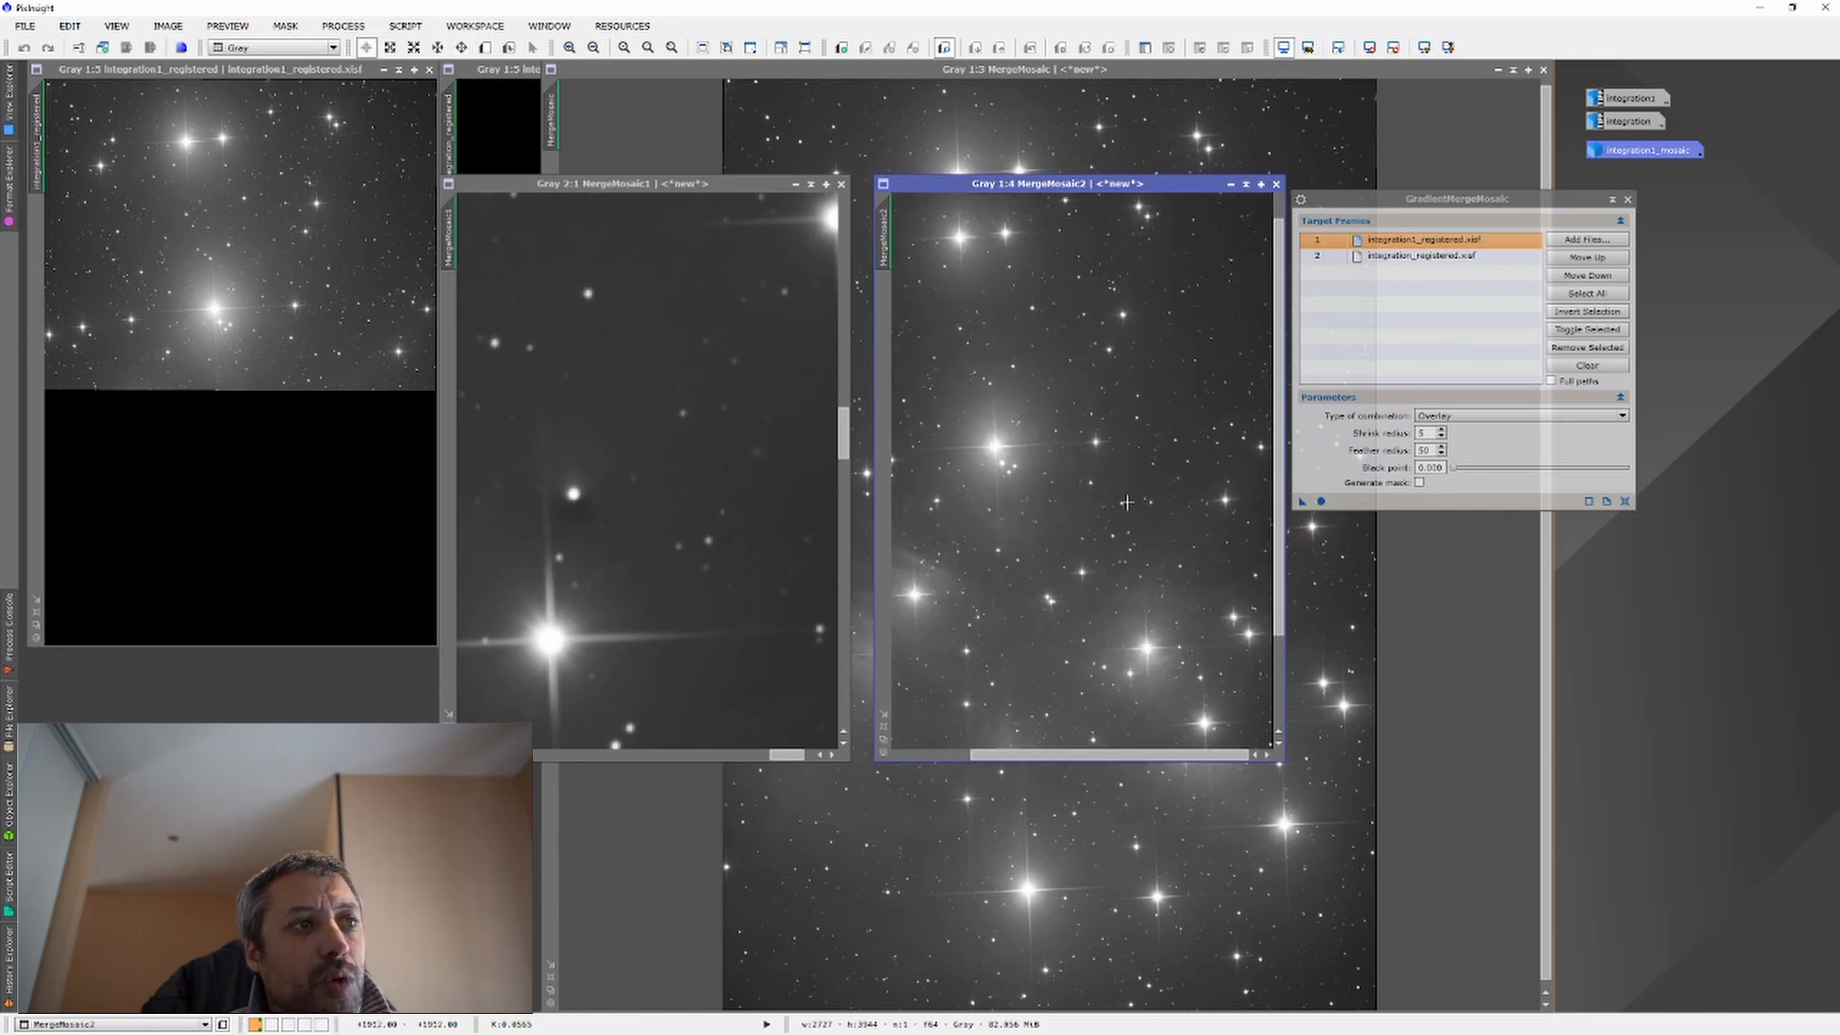
{"action": "scroll", "coordinate": [1127, 502], "scroll_direction": "down", "scroll_amount": 2}
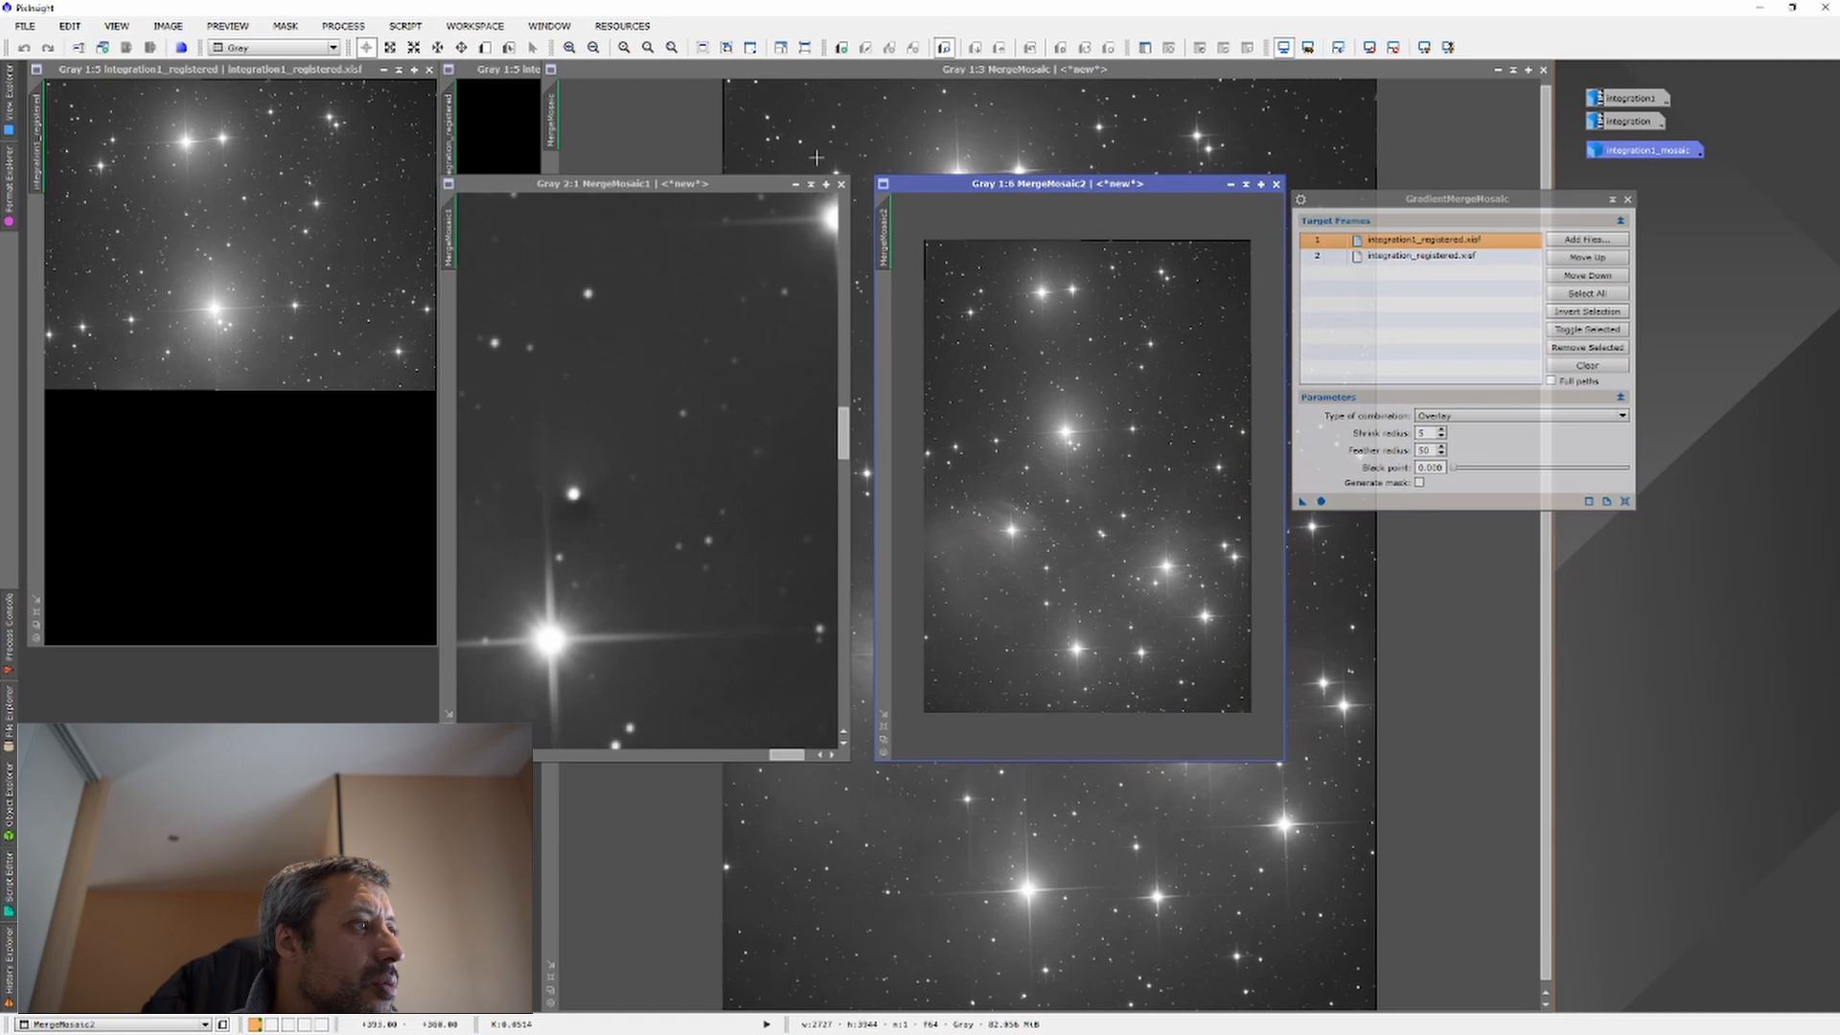
{"action": "scroll", "coordinate": [835, 195], "scroll_direction": "down", "scroll_amount": 4}
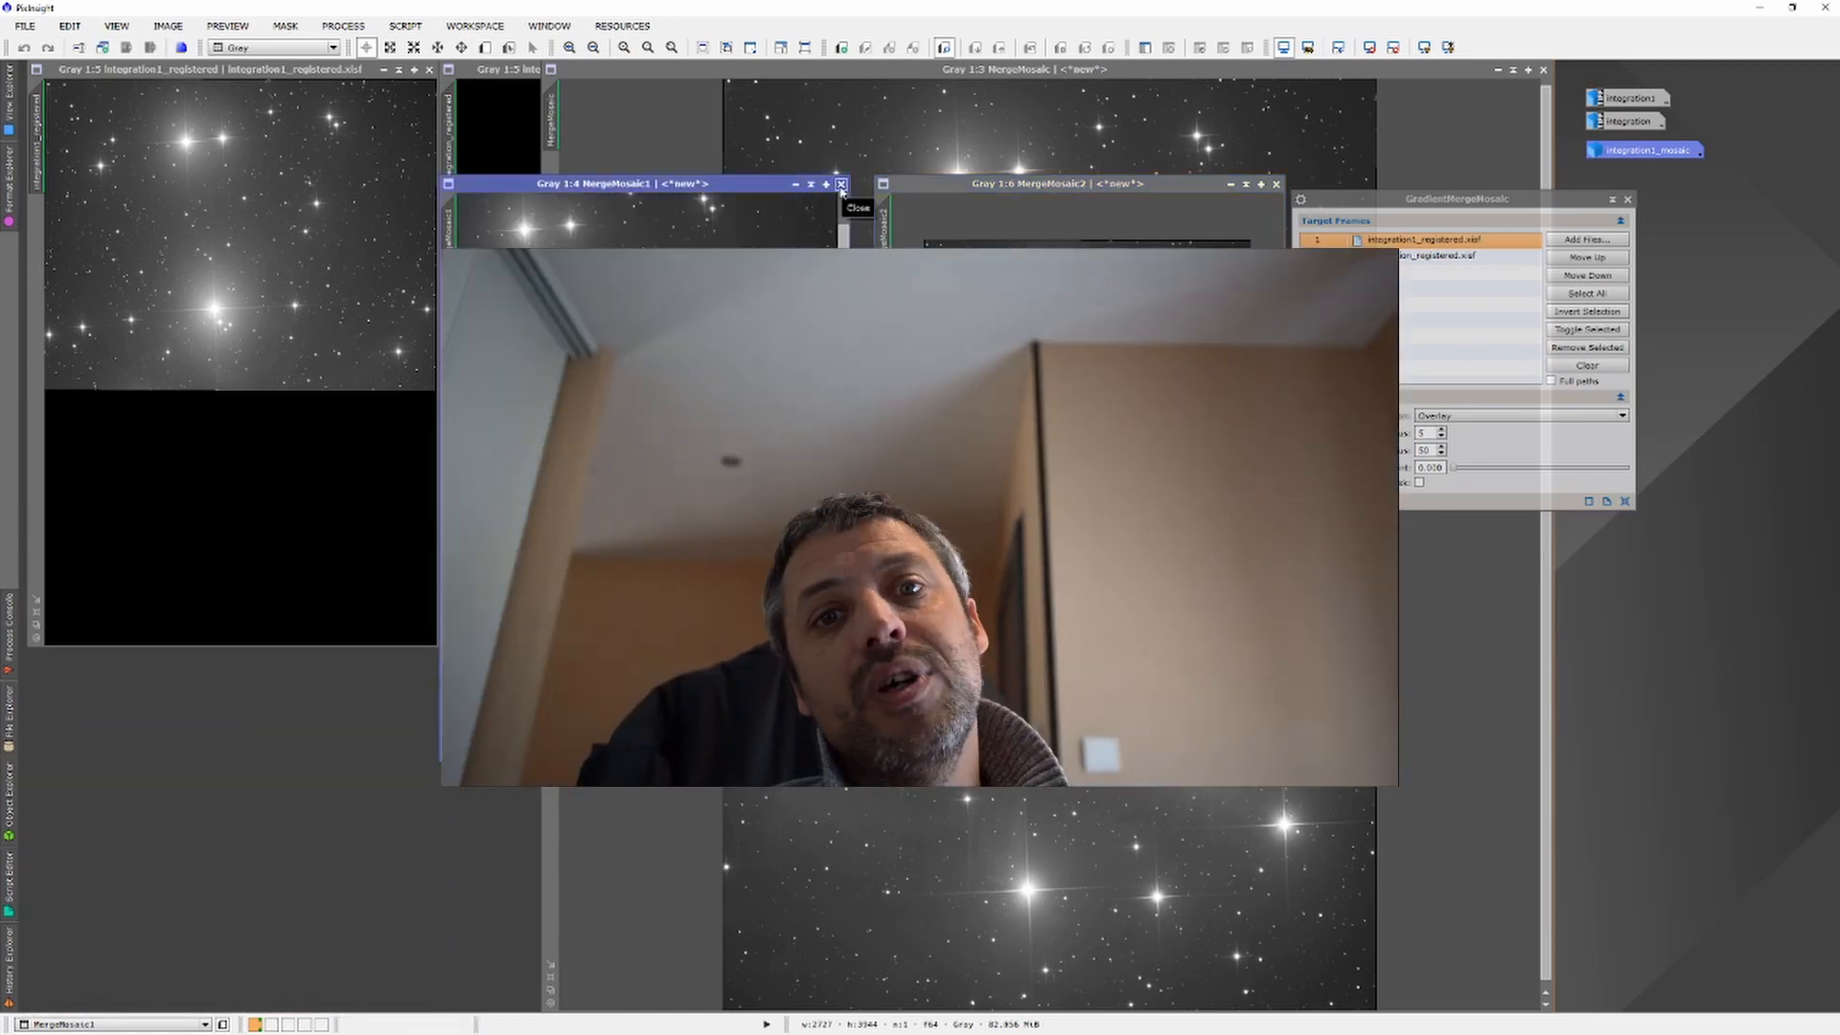